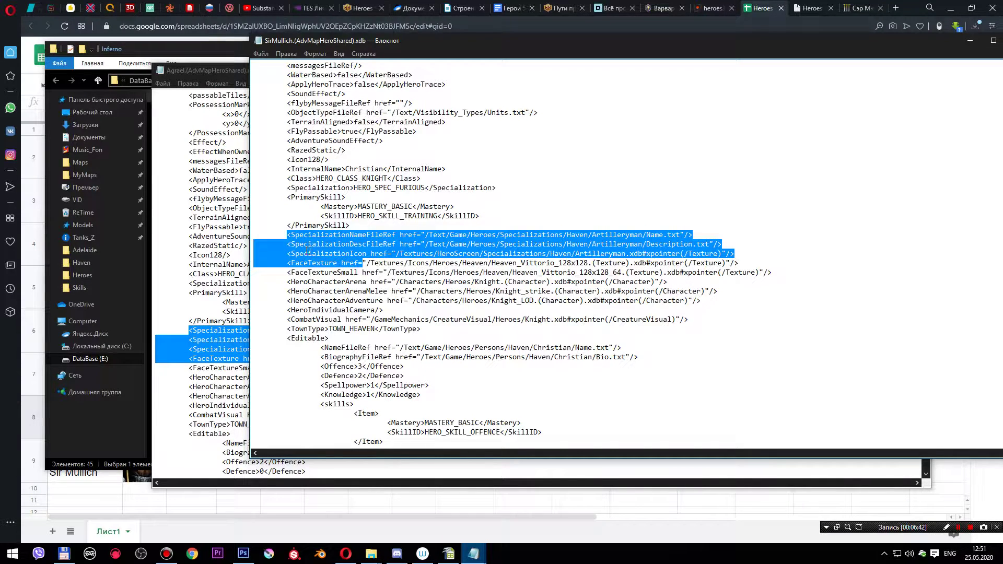
- Replace the Artilleryman name, description and icon references in SirMullich.(AdvMapHeroShared).xdb with the Inferno/Furious specialization references
text(<SpecializationNameFileRef href="/Text/Game/Heroes/Specializations/Inferno/Furious/Name.txt"/> 	<SpecializationDescFileRef href="/Text/Game/Heroes/Specializations/Inferno/Furious/Description.txt"/> 	<SpecializationIcon href="/Textures/HeroScreen/Specializations/Inferno/Furious.xdb#xpointer(/Texture)"/> 	<FaceTexture href=)
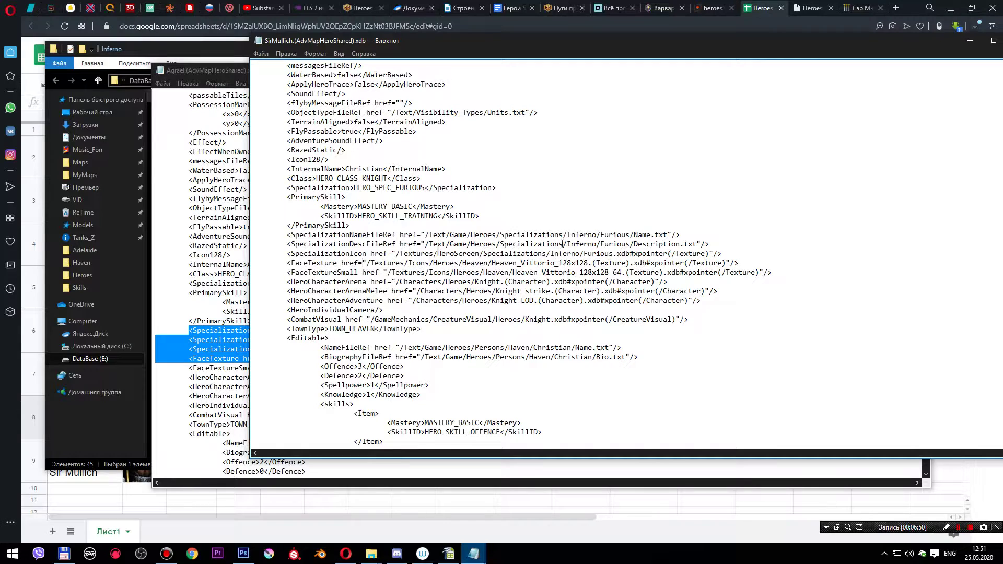
scroll(691, 265, down, 4)
scroll(690, 270, up, 2)
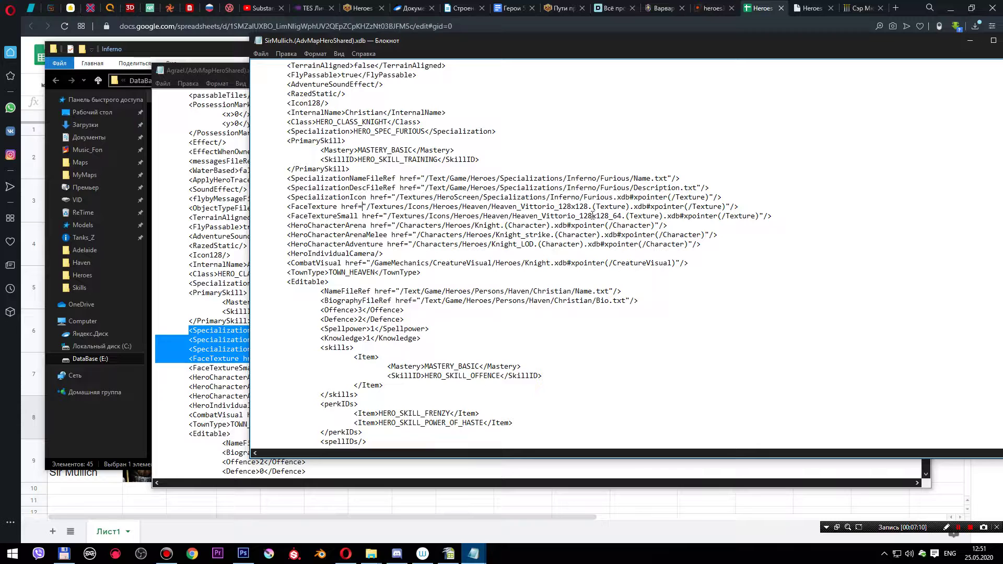
- Open the hero portrait HPL130Kn.png from the Icons folder in Photoshop
mouse_move(371, 553)
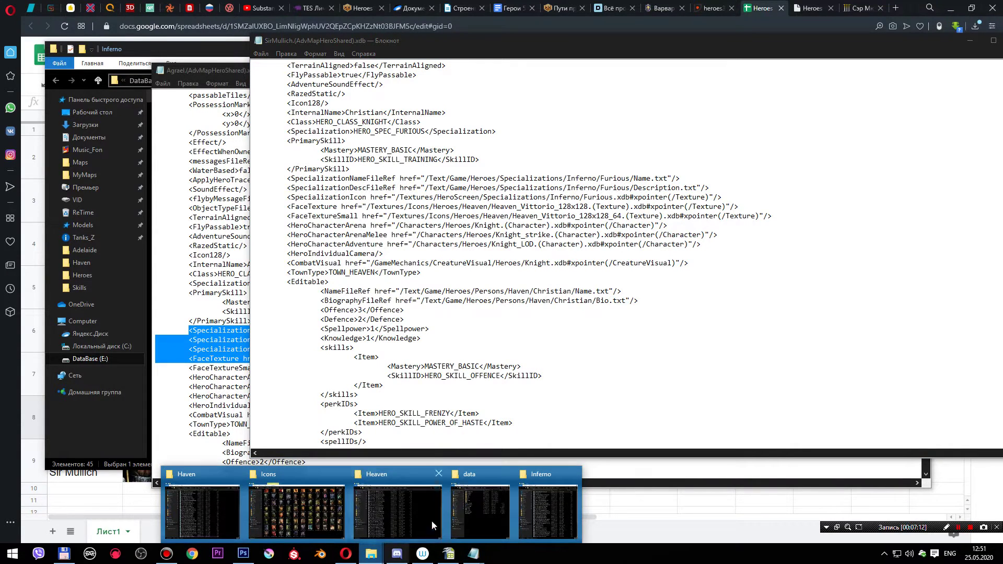
click(308, 517)
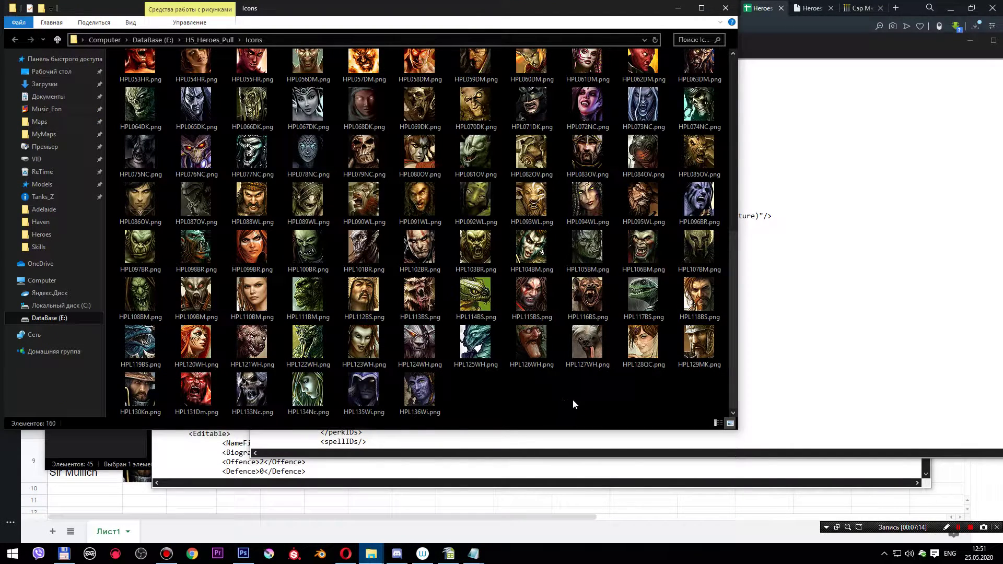
click(141, 395)
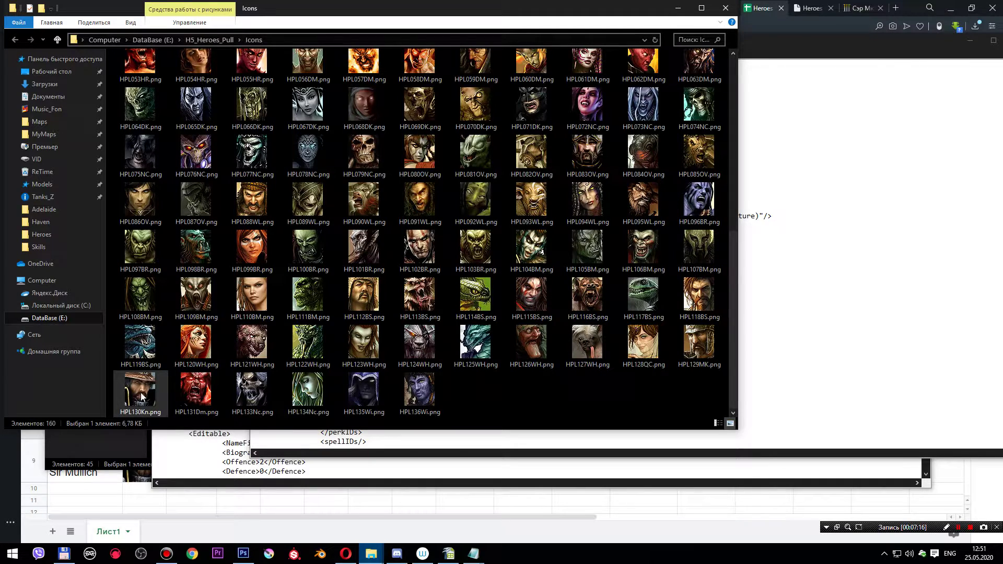
right_click(141, 397)
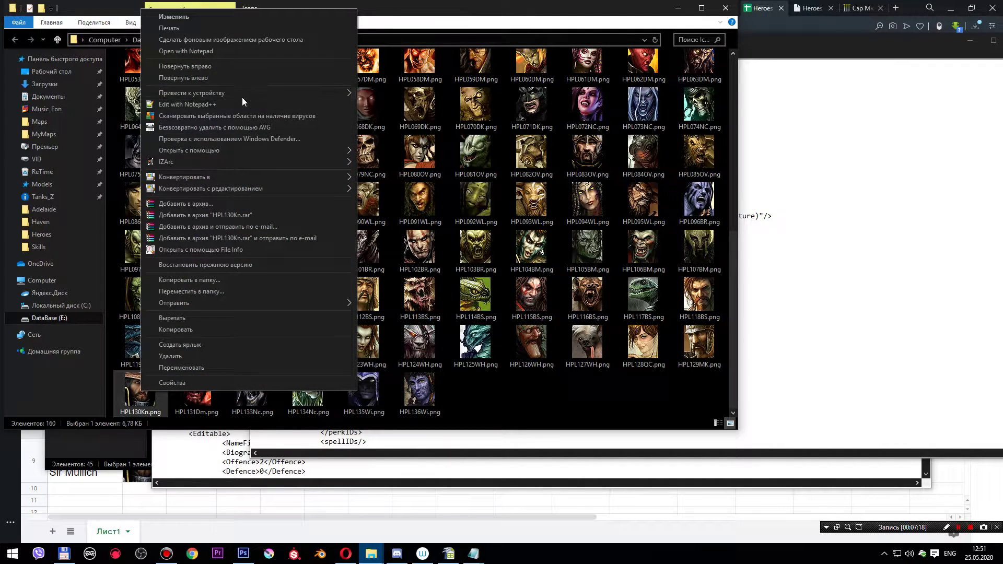
mouse_move(244, 149)
click(397, 150)
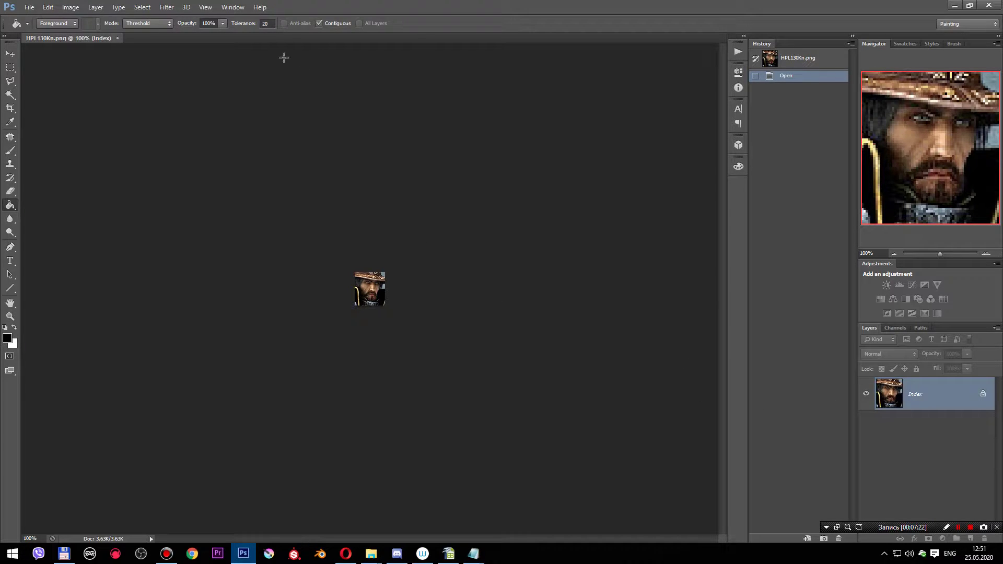
- Check the pixel dimensions of the opened hero portrait
click(63, 7)
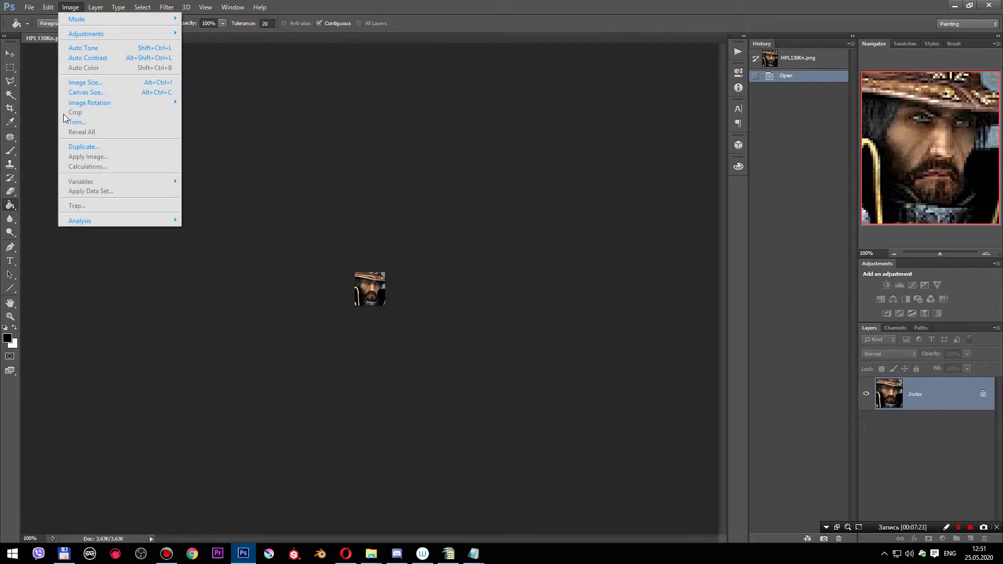
click(83, 82)
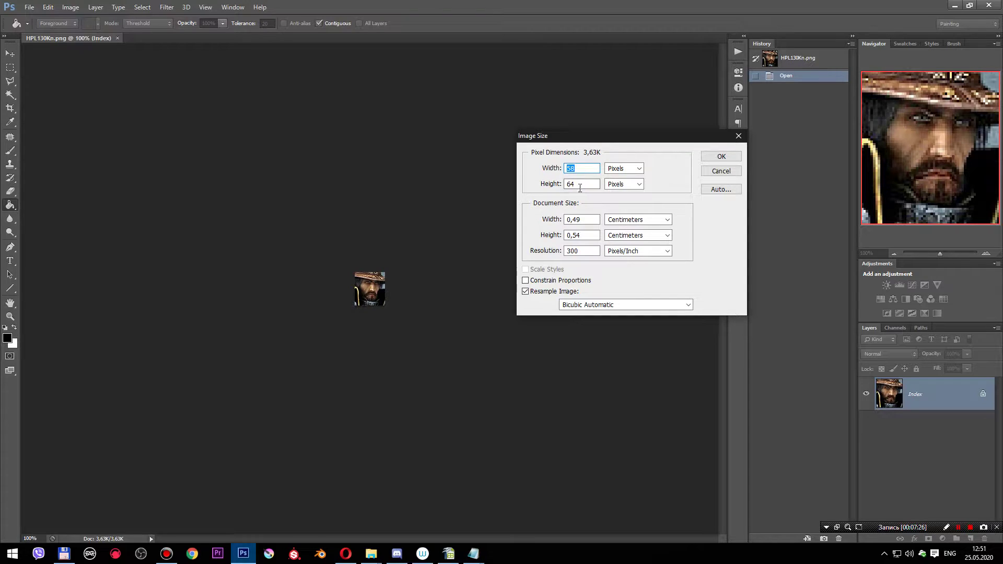
key(Escape)
- Copy the whole portrait and paste it into a new document 64 pixels wide and 64 pixels high
key(ctrl+a)
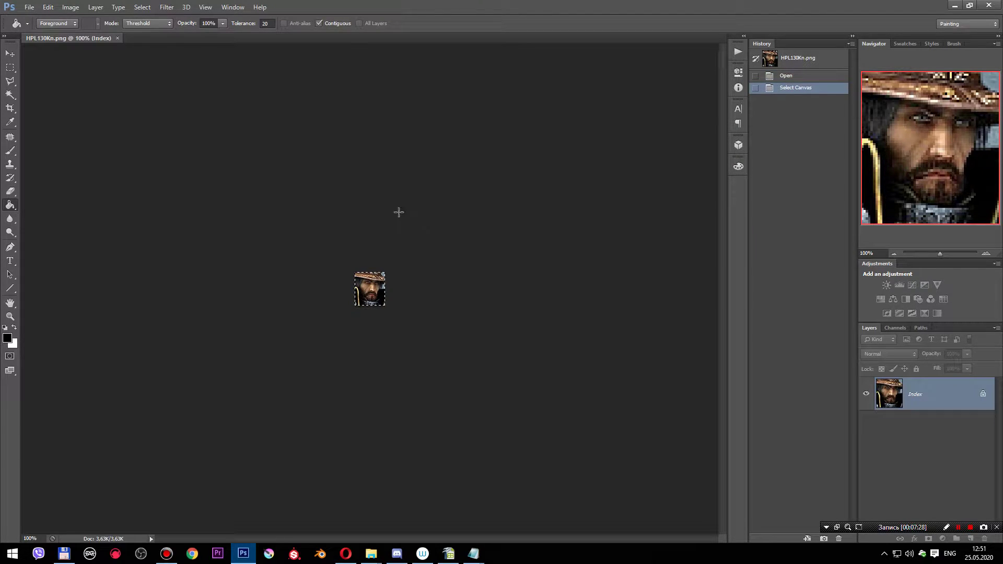
click(29, 7)
click(39, 19)
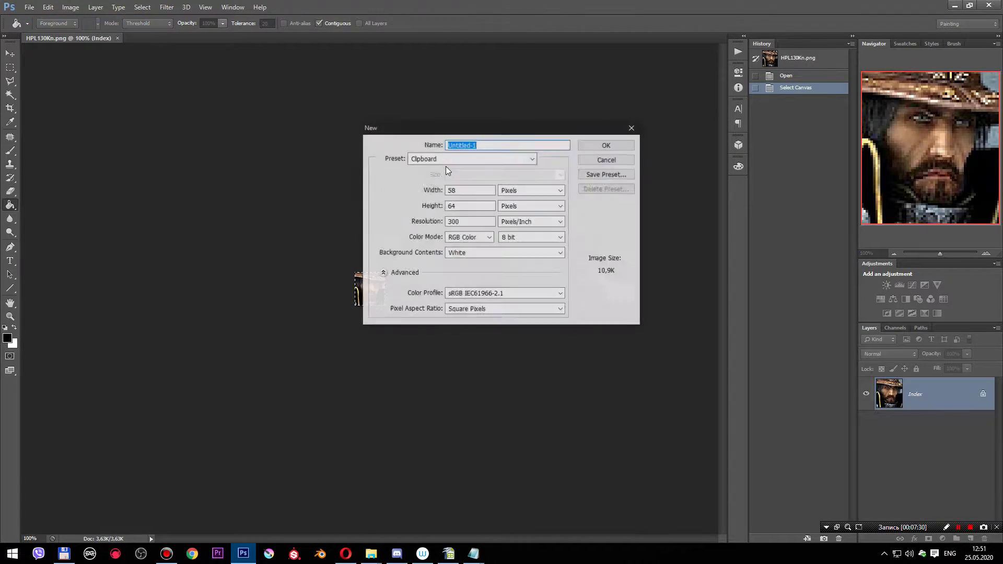
click(467, 190)
text(64)
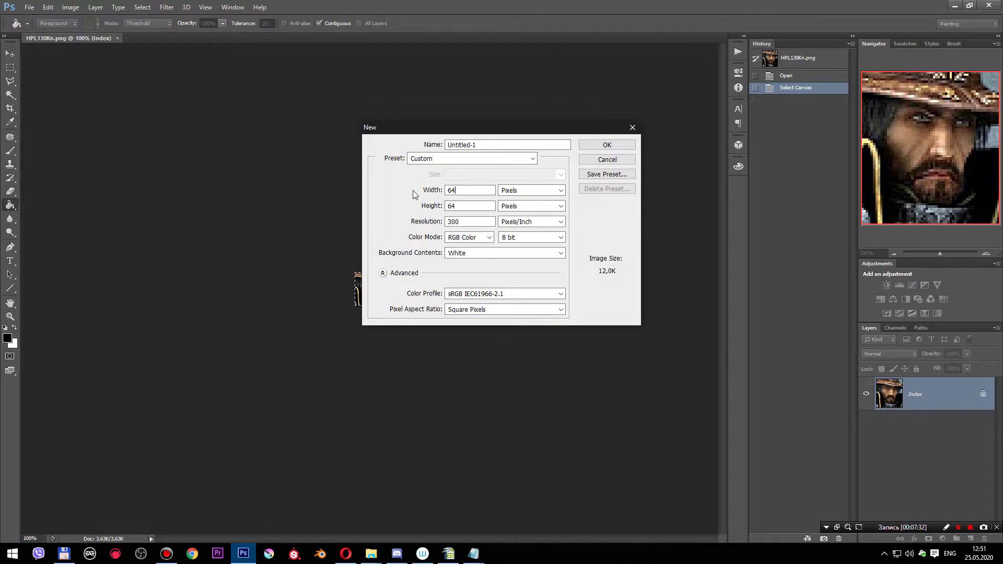
click(630, 145)
key(ctrl+v)
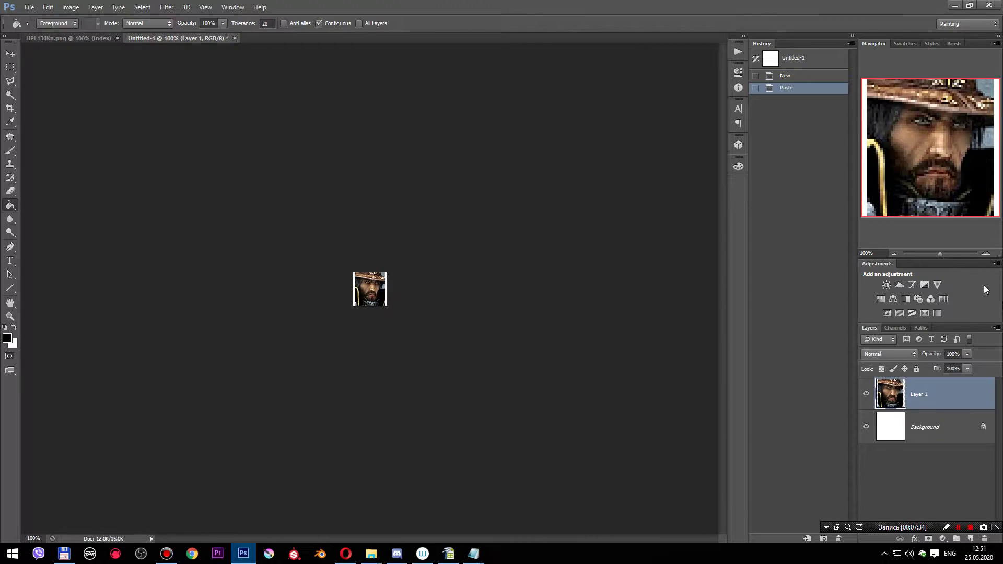
- Delete the white Background layer beneath the pasted portrait
click(987, 255)
click(924, 426)
key(Delete)
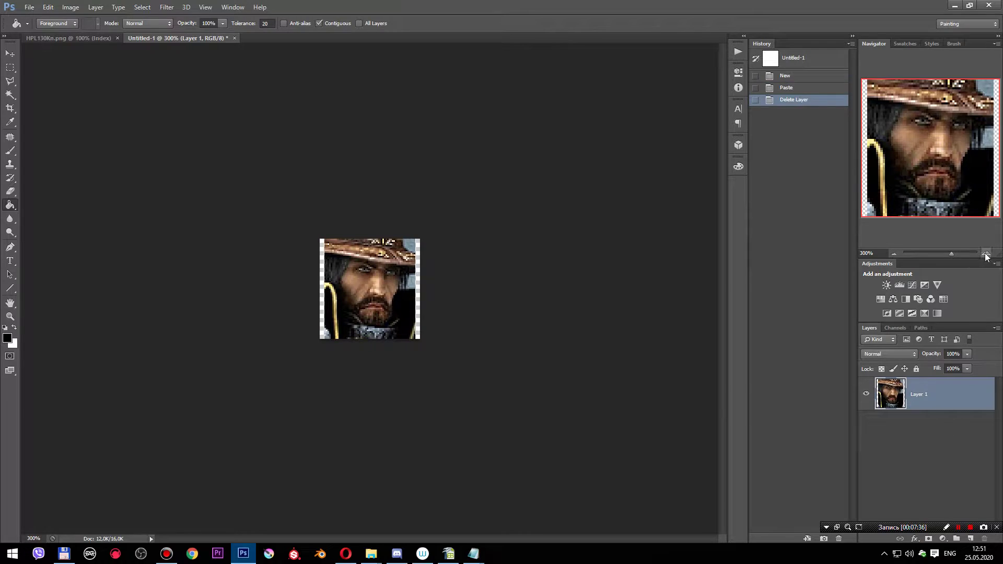
- Enlarge the portrait layer with Free Transform to fill the canvas width and shift it slightly downward
click(986, 254)
click(986, 254)
click(986, 254)
click(986, 255)
key(ctrl+t)
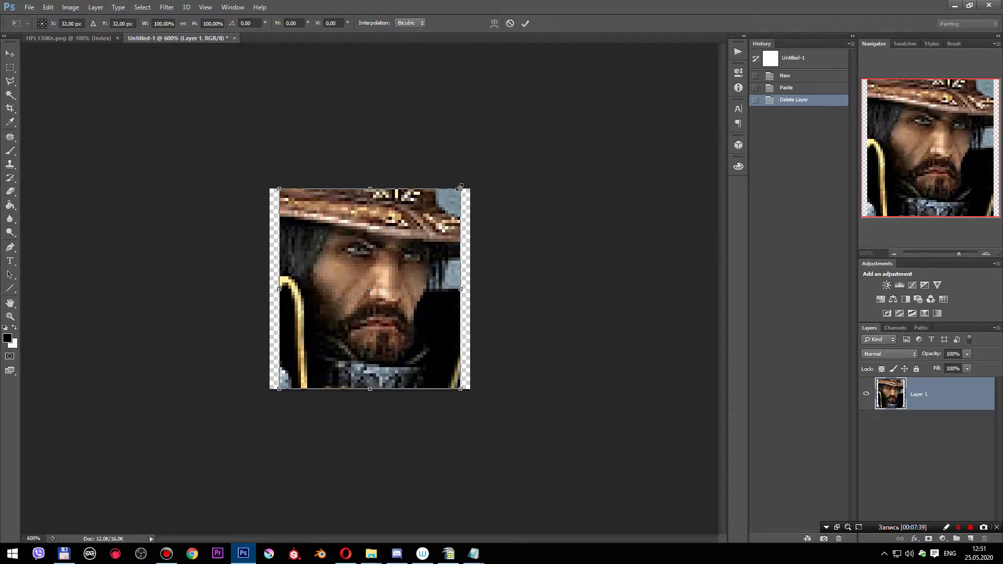
drag(463, 187, 477, 180)
key(Return)
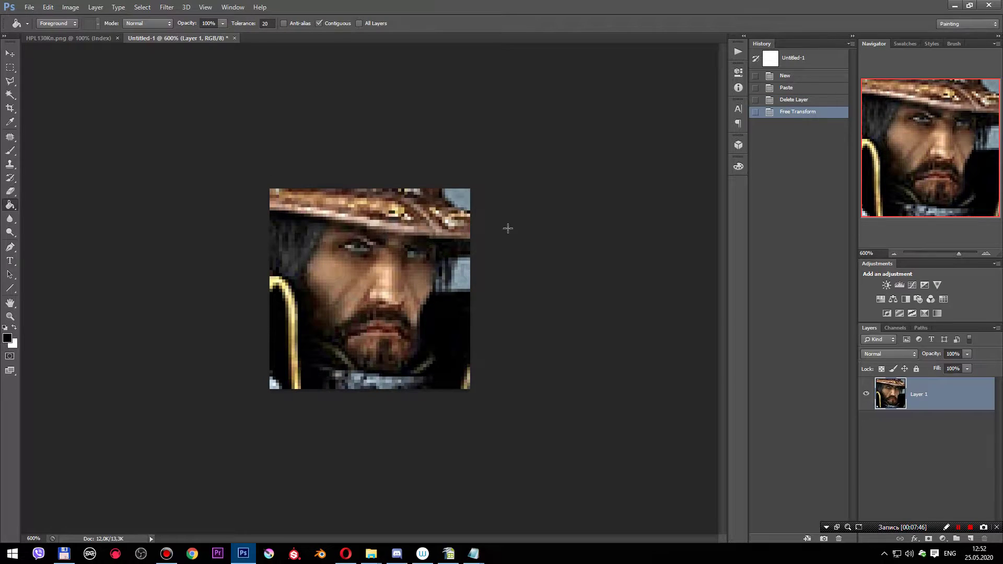
key(v)
drag(364, 246, 373, 273)
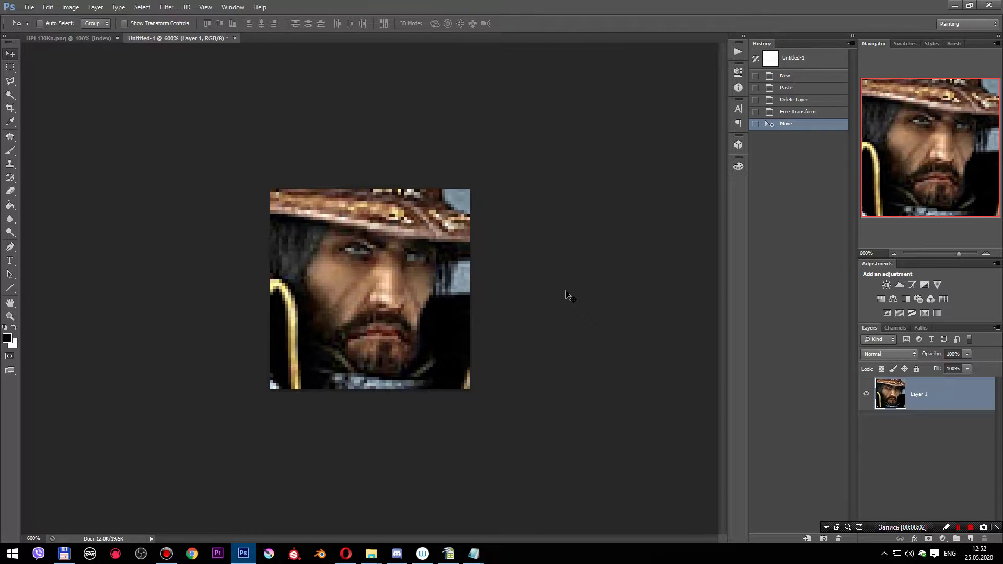
- Review the image size of the new portrait document without changing it
click(69, 8)
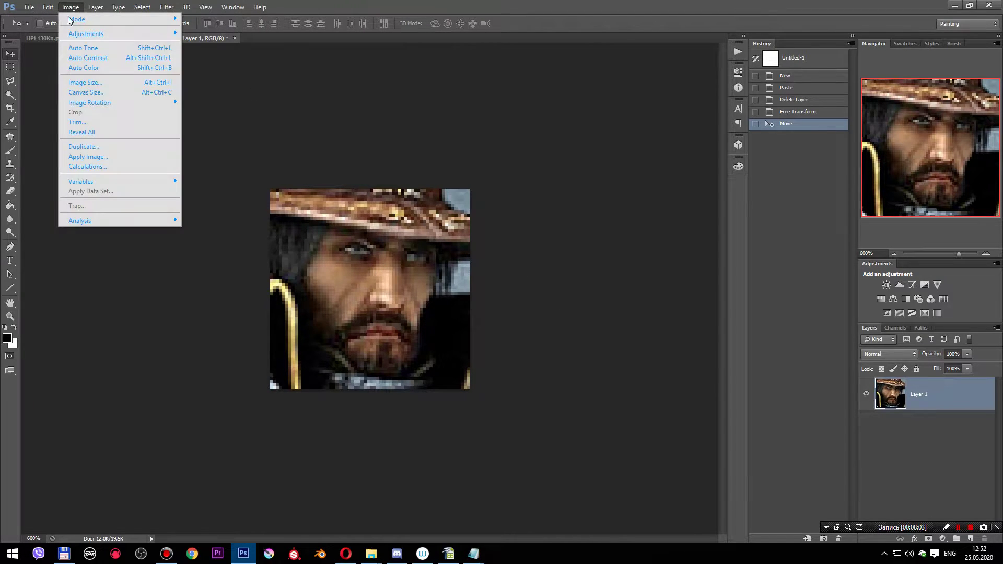
click(81, 81)
click(739, 136)
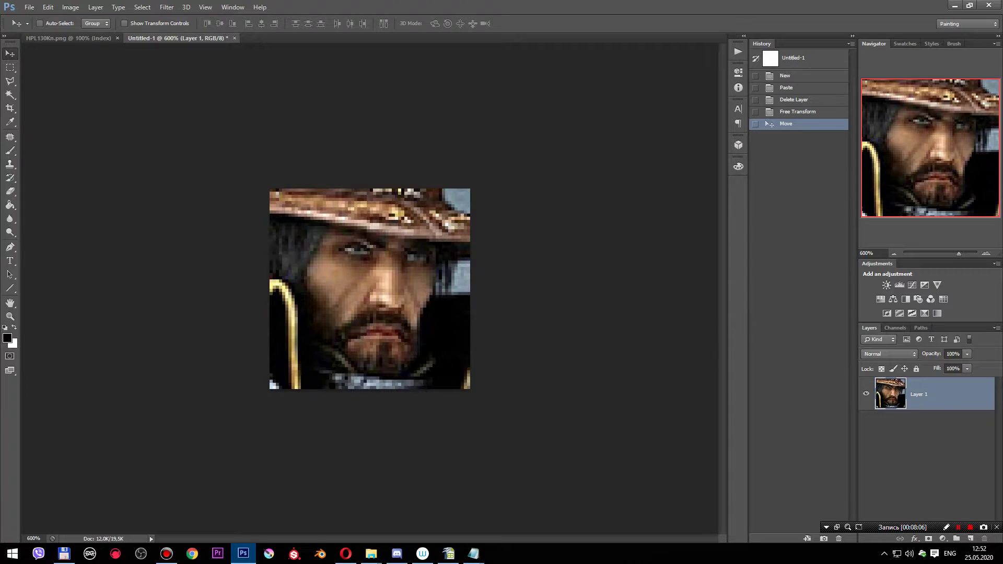
- Switch to File Explorer and open the Textures/Icons/Heroes/Heaven folder inside the H5 data folder
mouse_move(371, 554)
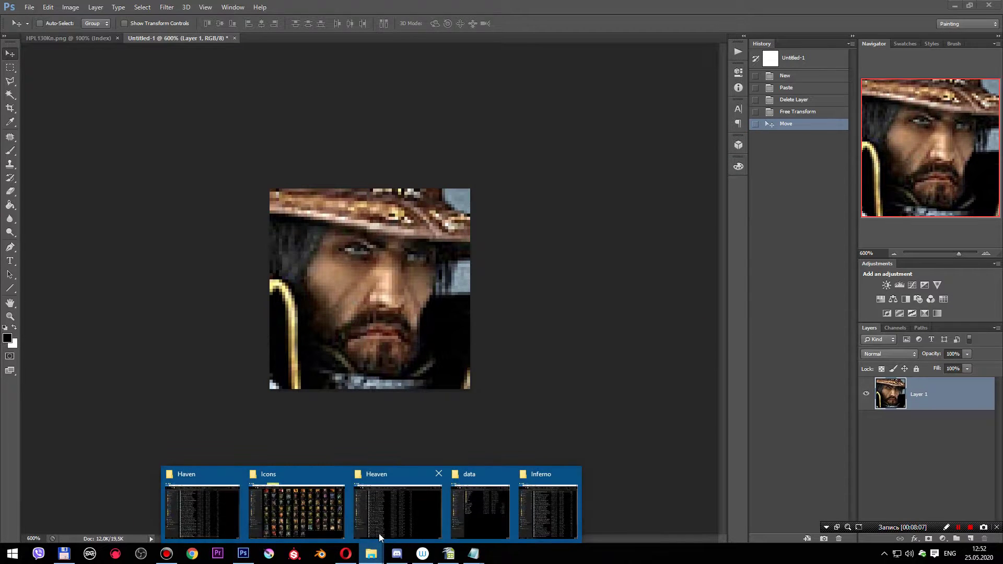
click(572, 506)
click(258, 82)
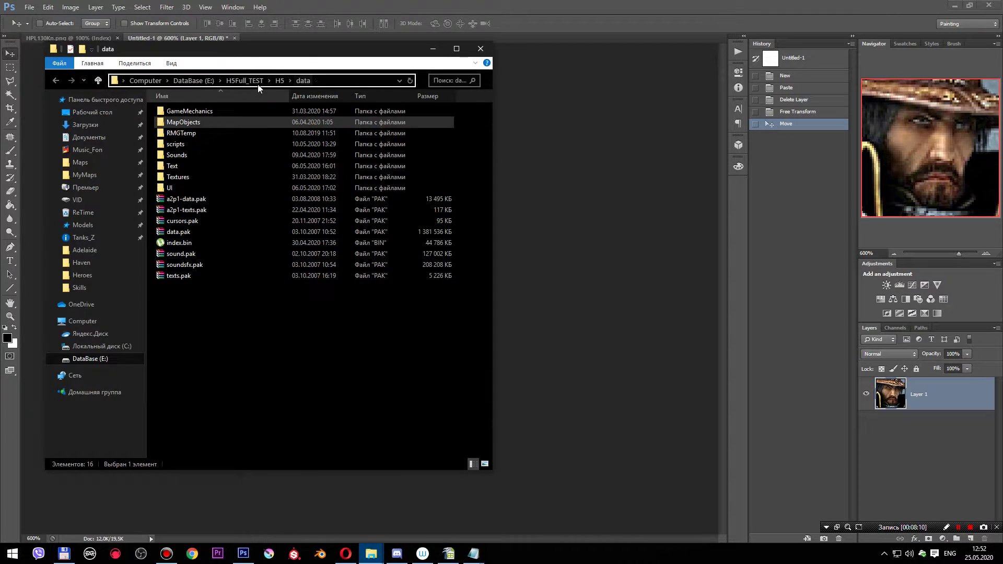
double_click(189, 178)
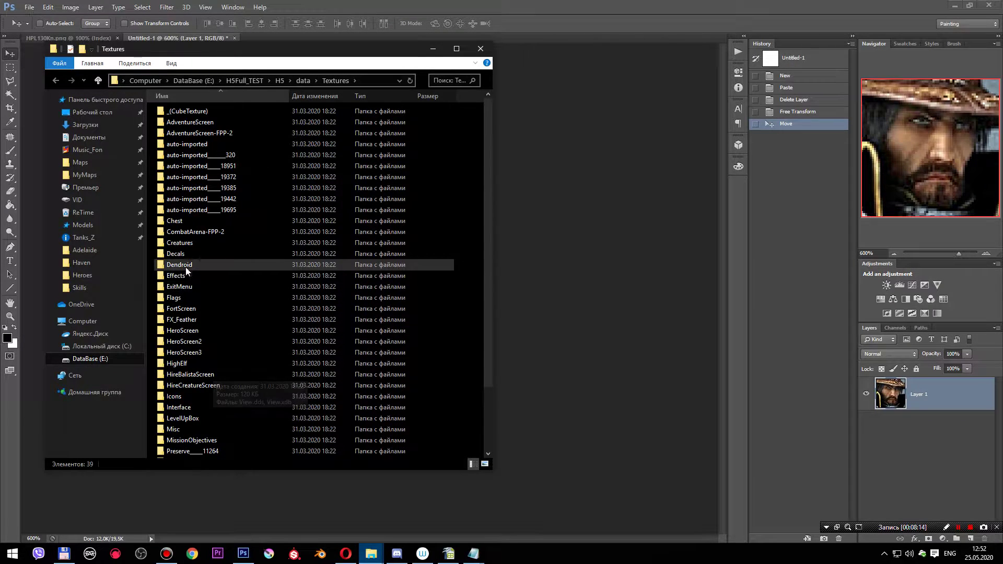
double_click(193, 399)
double_click(210, 123)
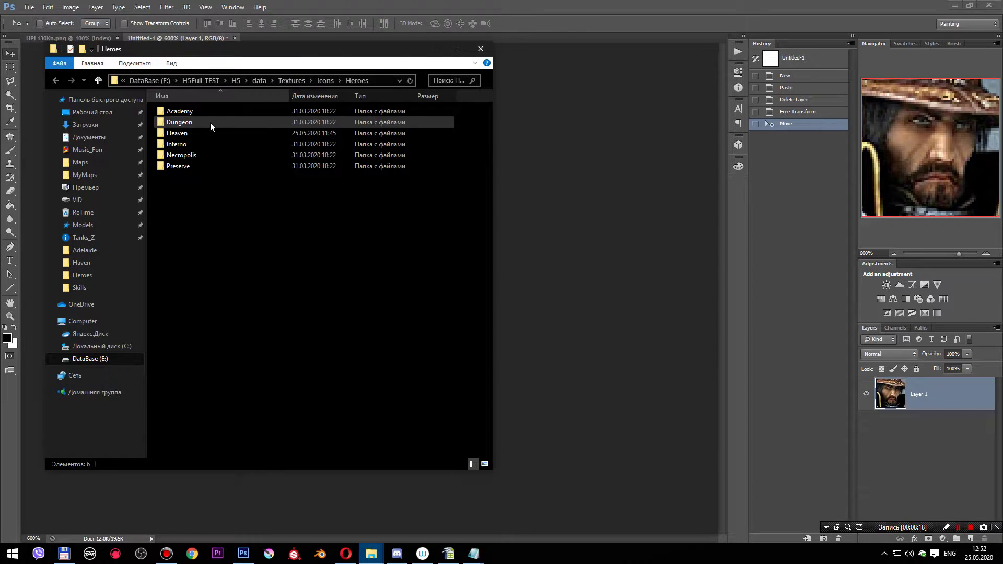
double_click(204, 135)
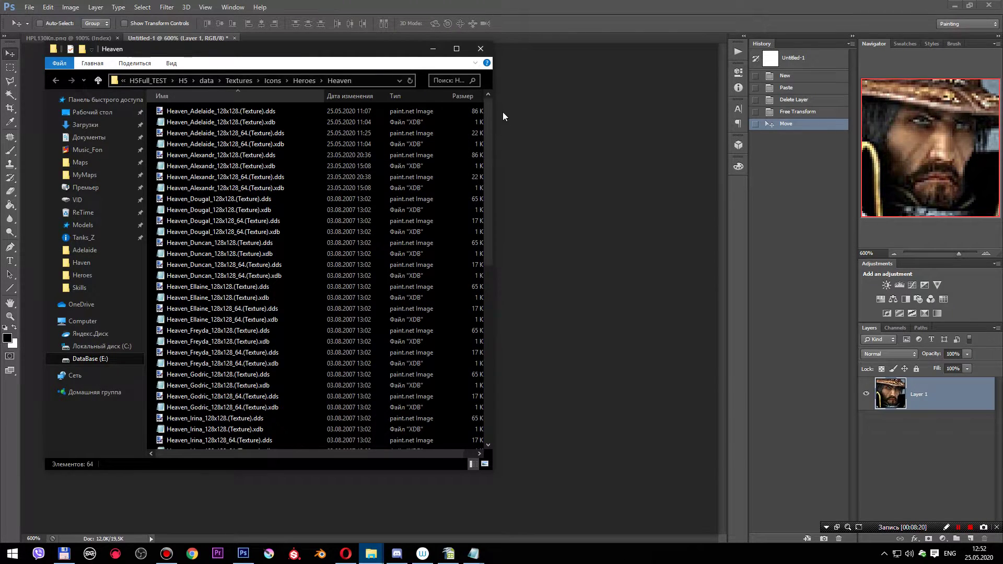
- Duplicate Heaven_Vittorio_128x128.(Texture).xdb within the Heaven folder
drag(492, 107, 603, 107)
scroll(489, 347, down, 10)
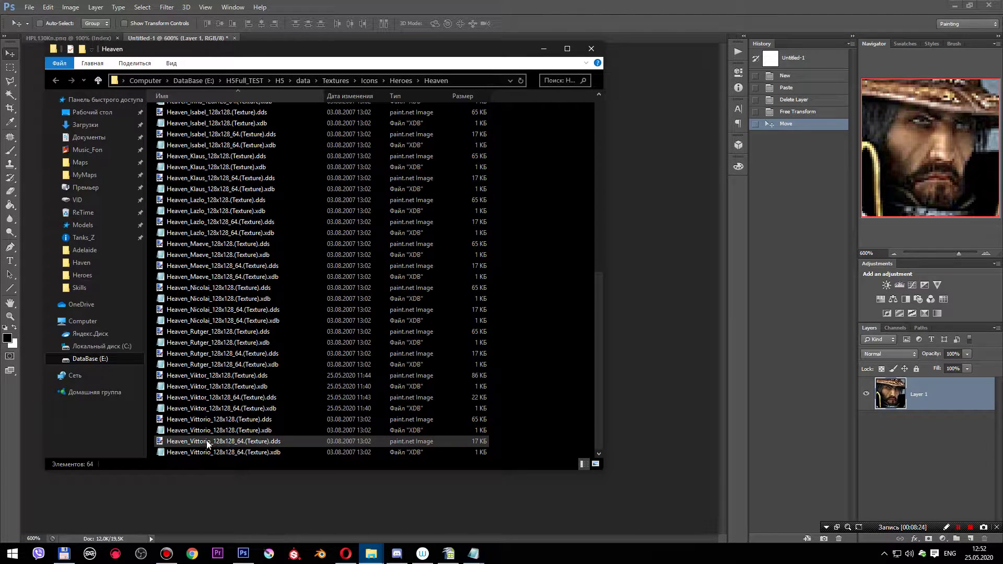
click(215, 455)
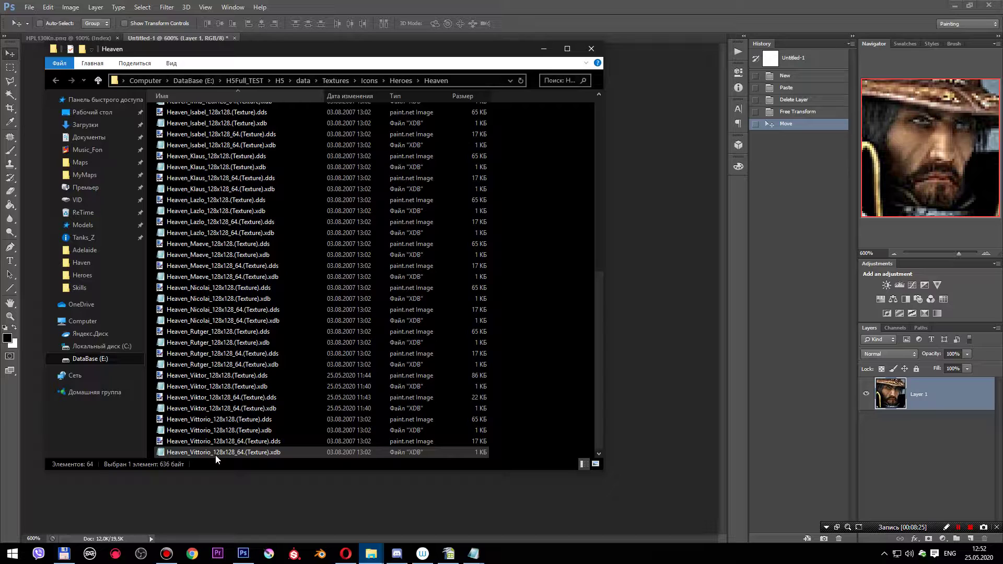
click(209, 432)
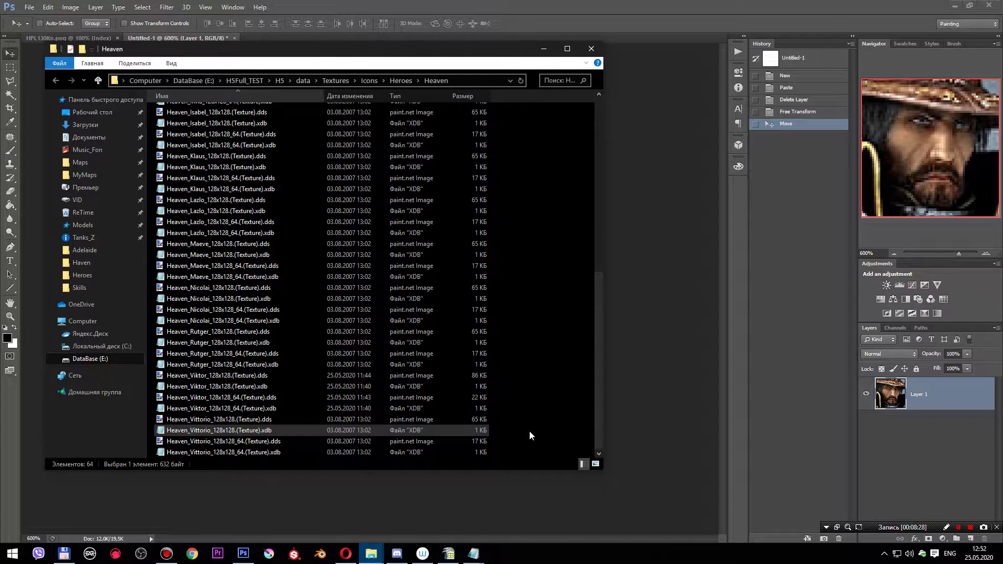
key(ctrl+v)
- Replace Vittorio with SirMullich in the duplicated texture file's name
right_click(253, 408)
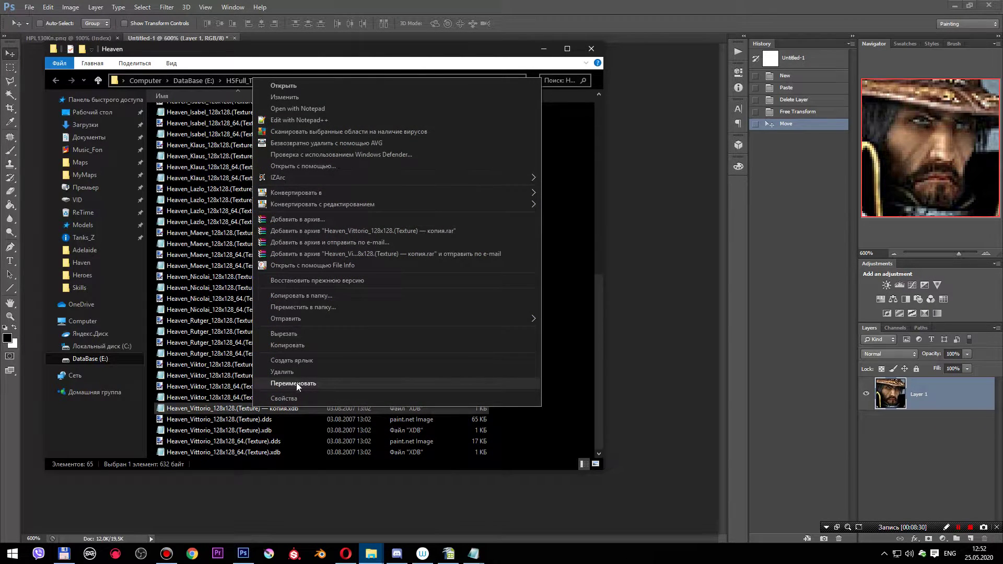
click(292, 383)
drag(190, 408, 207, 408)
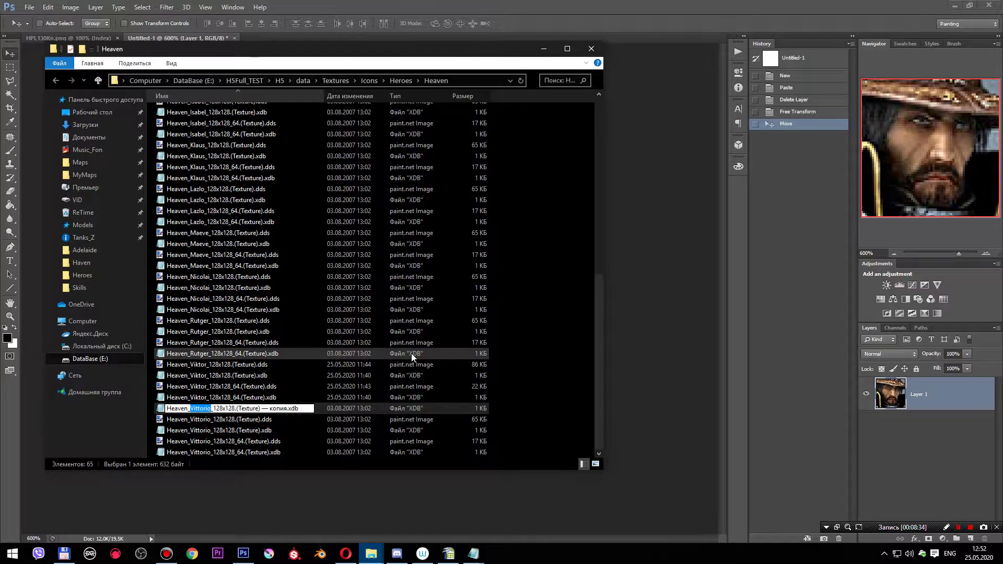
text(sl)
key(BackSpace)
key(BackSpace)
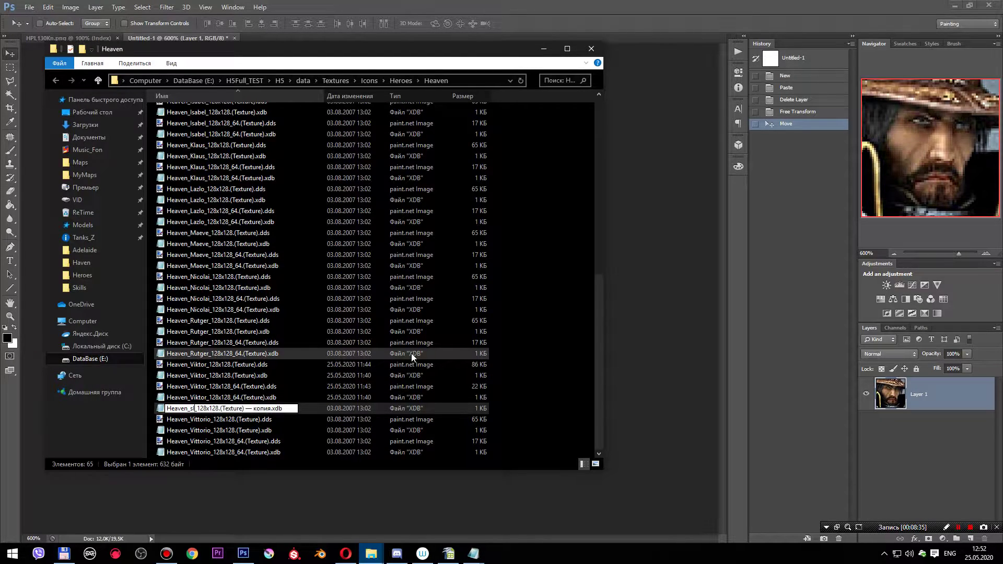
text(SirMullich)
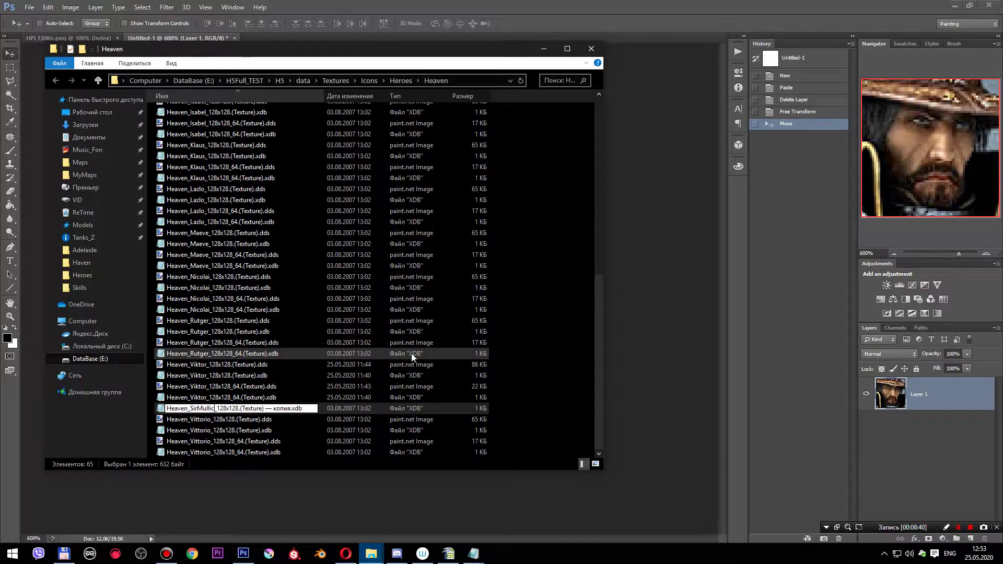
click(345, 553)
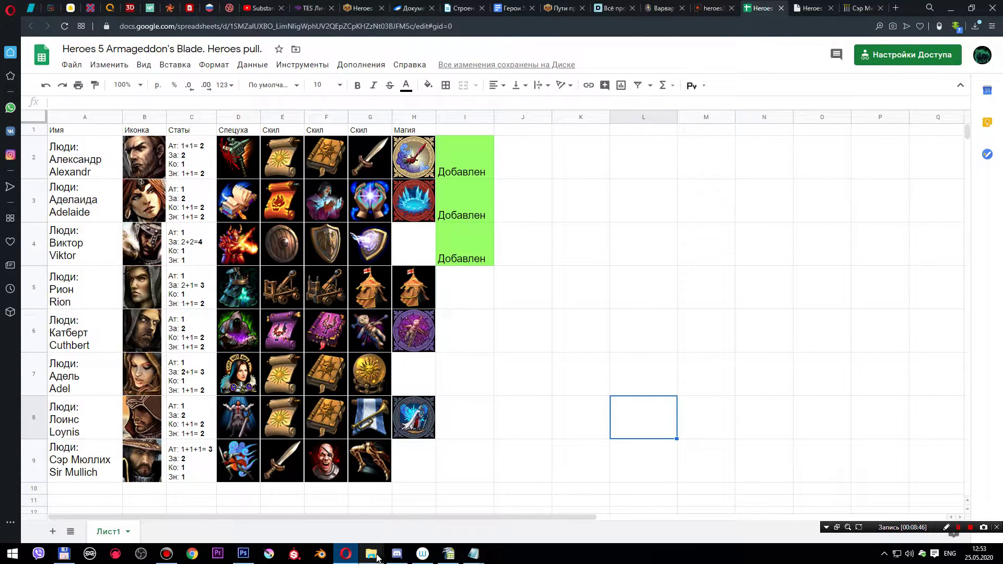
- Switch to File Explorer and remove the " — копия" suffix so the file is named Heaven_SirMullich_128x128.(Texture).xdb
mouse_move(370, 553)
click(541, 523)
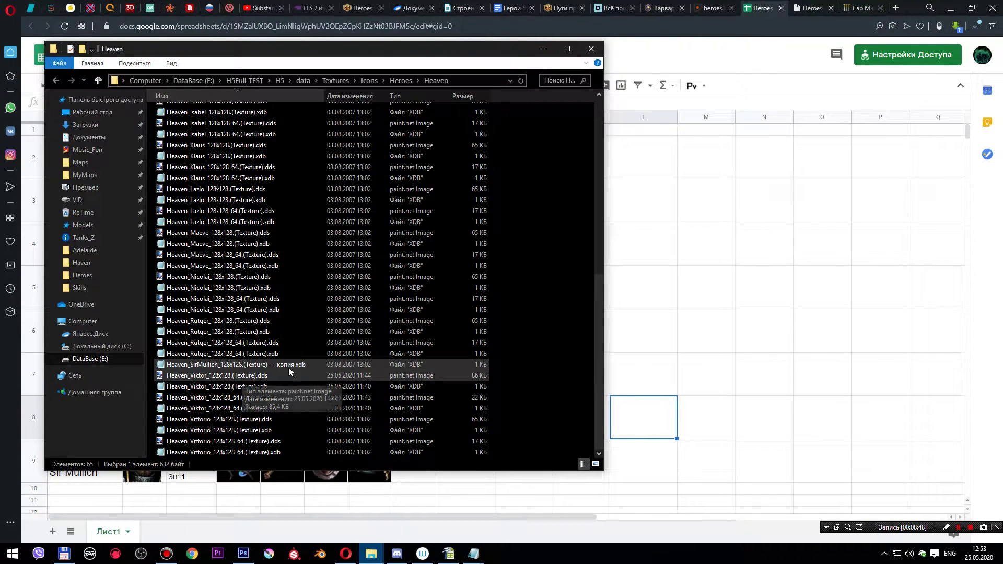
right_click(249, 365)
click(290, 341)
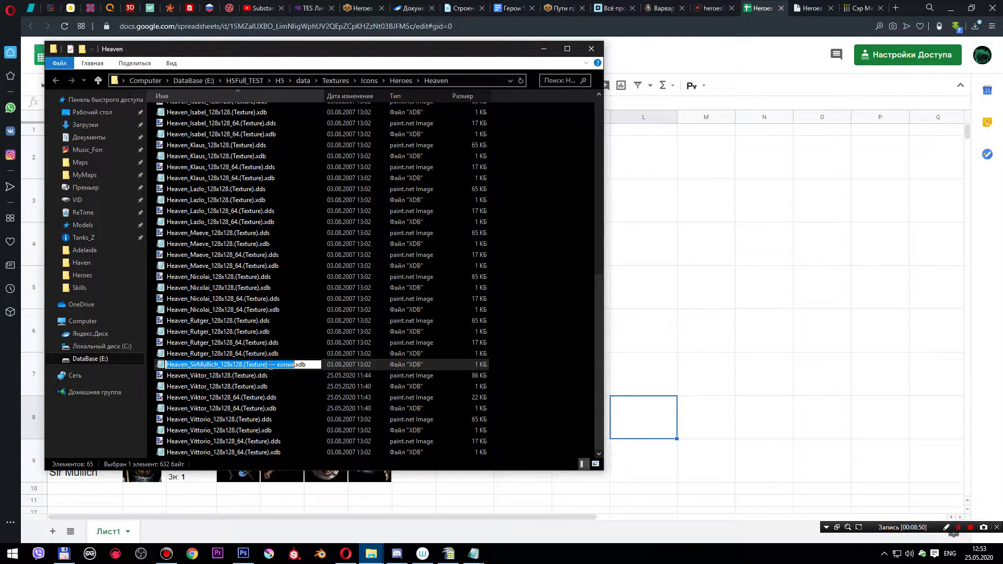
drag(268, 365, 291, 367)
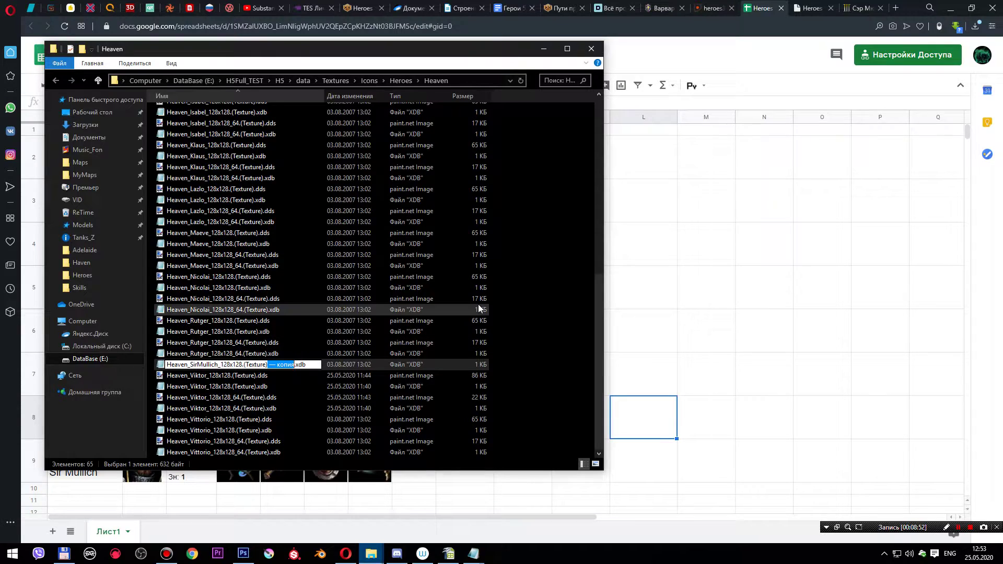
key(BackSpace)
key(Return)
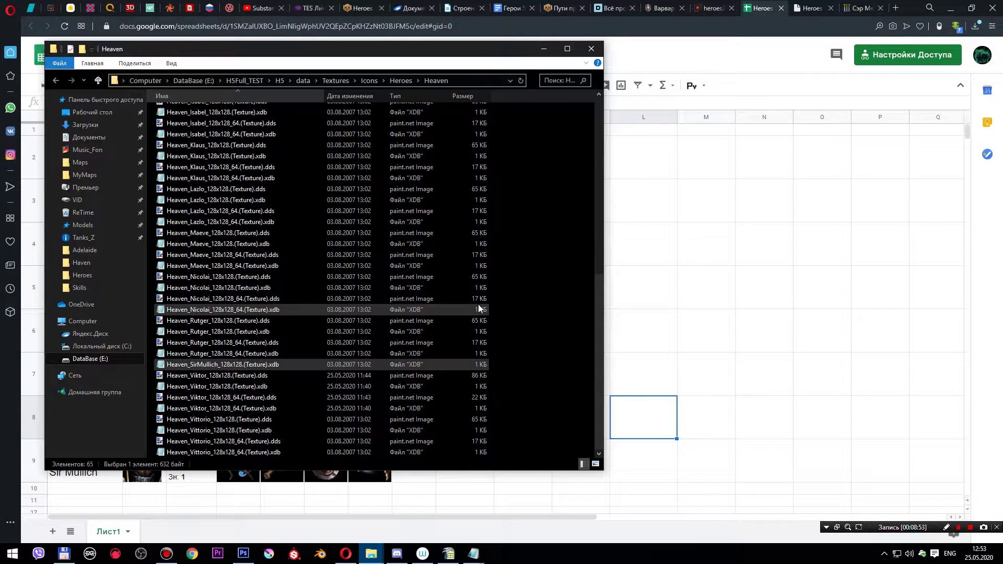
click(547, 346)
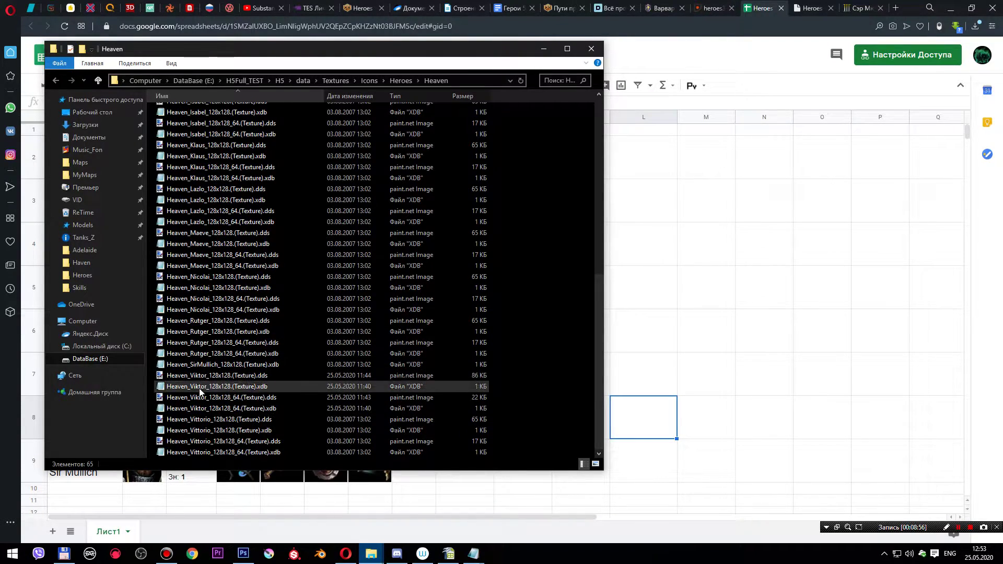
- Clear the read-only attribute of Heaven_SirMullich_128x128.(Texture).xdb
right_click(203, 366)
click(235, 360)
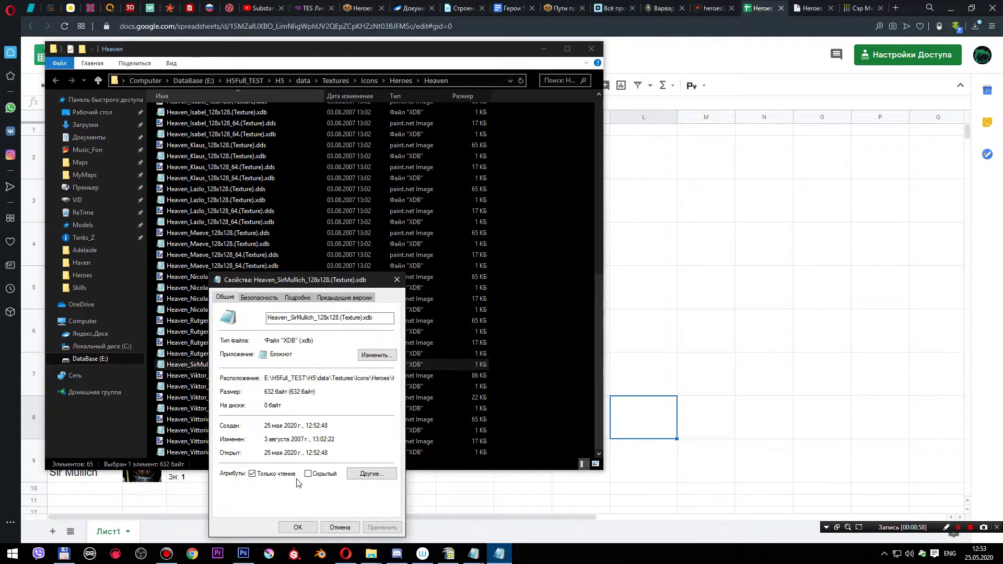
click(295, 523)
- Replace Vittorio with SirMullich in the SrcName and DestName paths of Heaven_SirMullich_128x128.(Texture).xdb and save the file
double_click(209, 365)
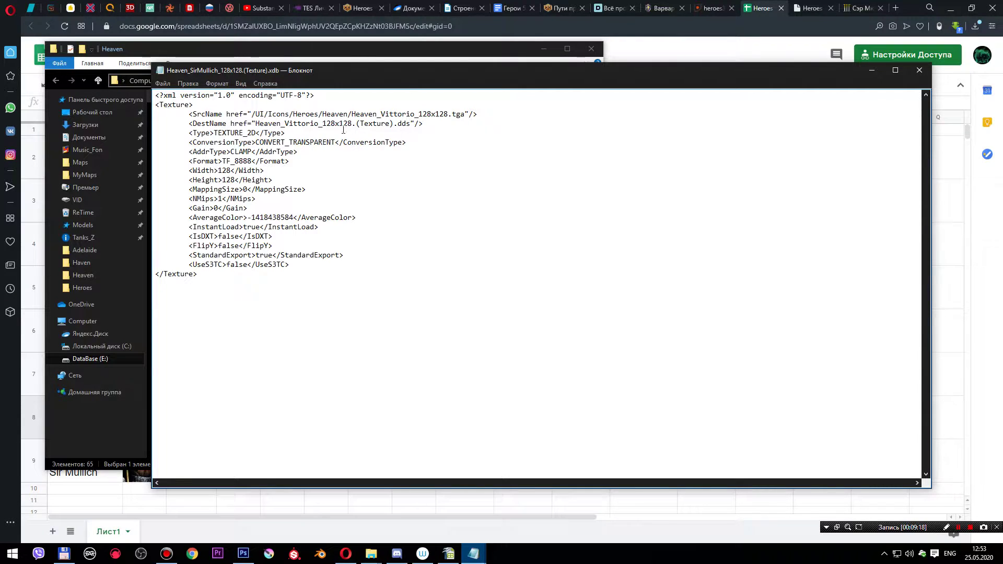
drag(382, 114, 408, 114)
text(SirMullich)
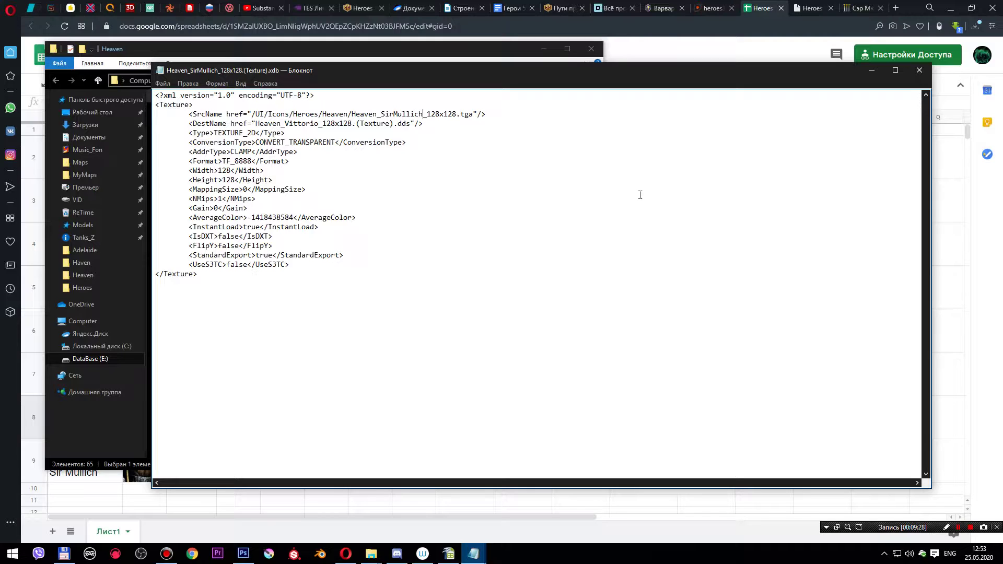
drag(380, 113, 424, 115)
key(ctrl+c)
drag(285, 124, 315, 124)
key(ctrl+v)
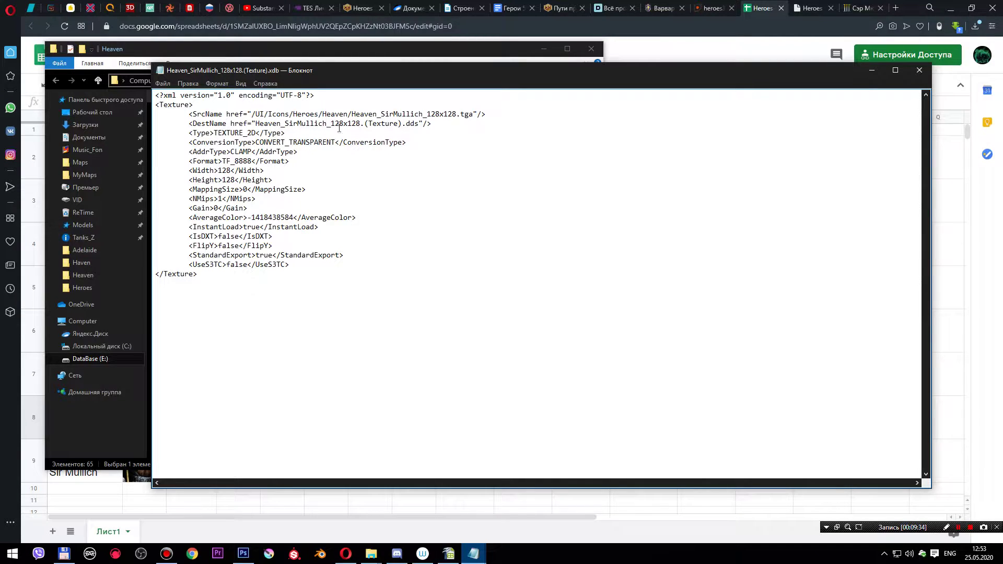
click(919, 70)
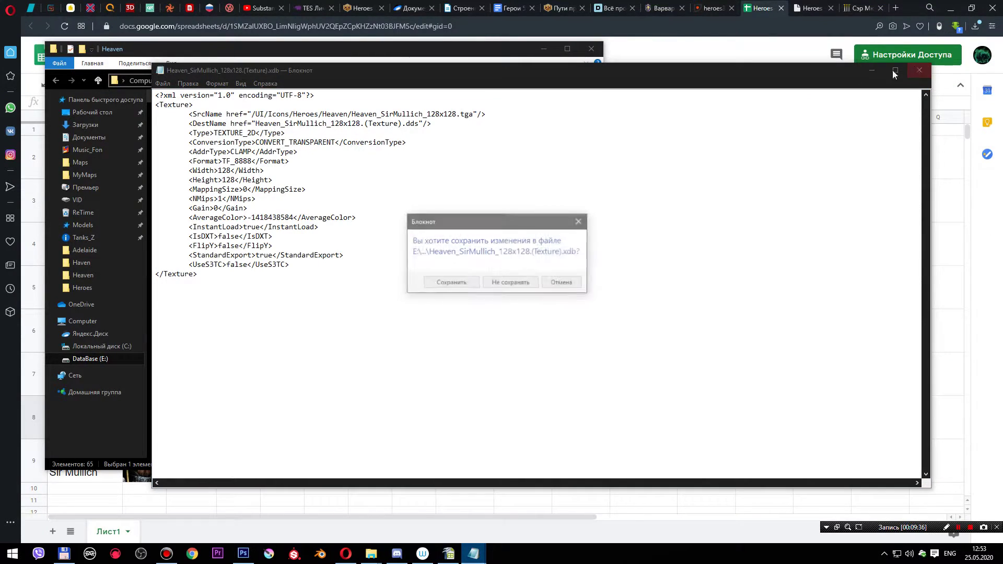
click(452, 283)
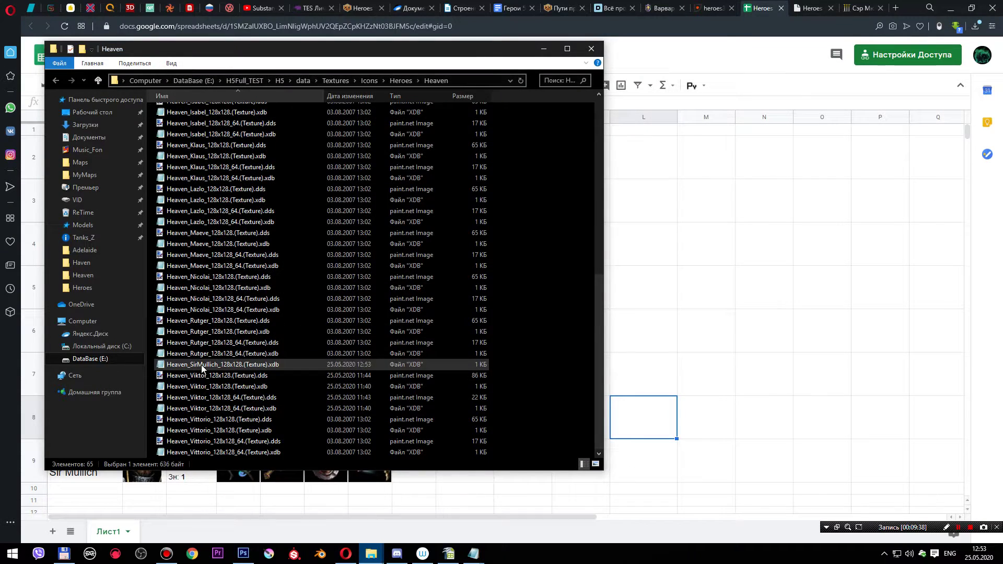
- Set Heaven_SirMullich_128x128.(Texture).xdb back to read-only
right_click(202, 369)
click(253, 359)
click(266, 474)
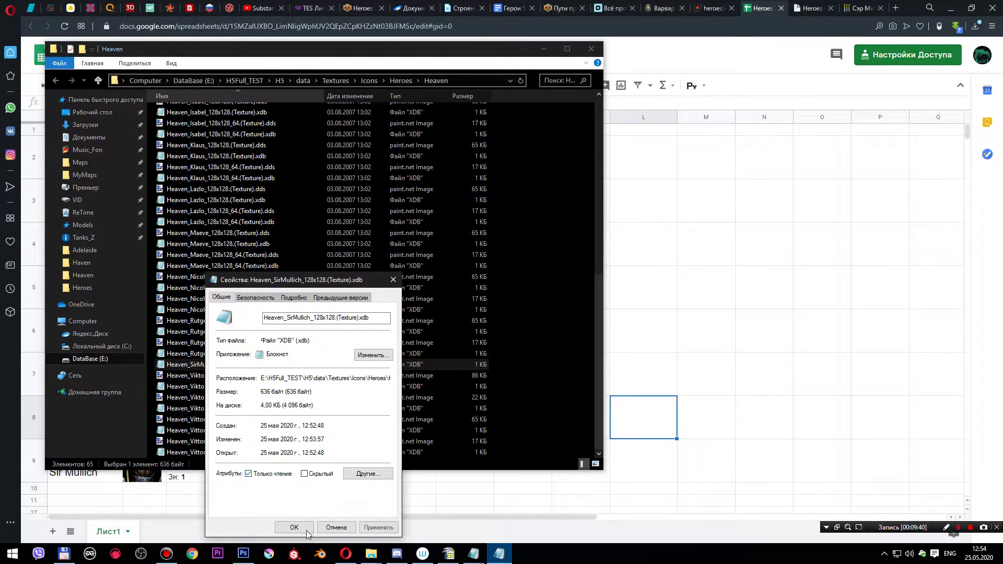
click(307, 532)
click(577, 333)
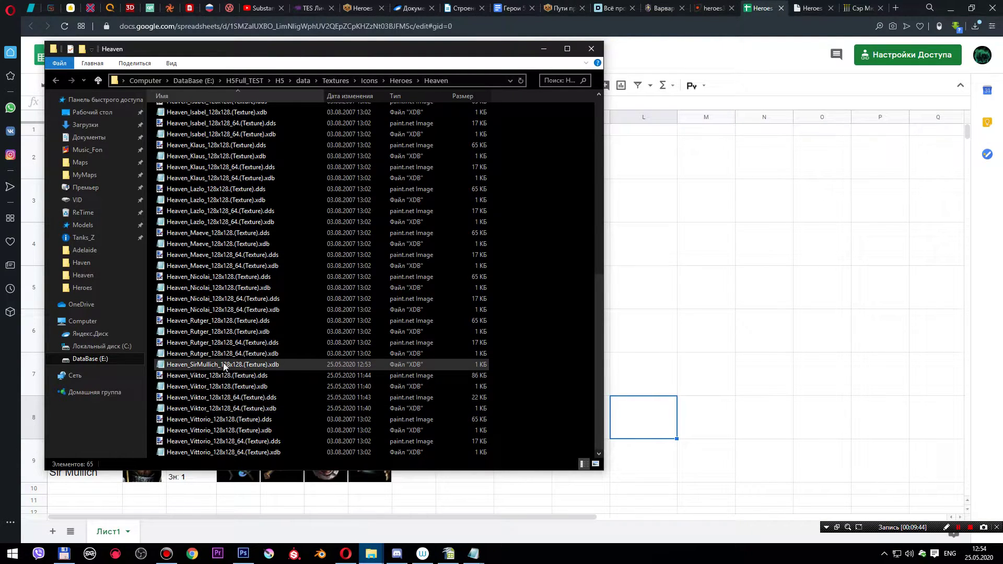
- Duplicate Heaven_Vittorio_128x128_64.(Texture).xdb and rename the copy Heaven_SirMullich_128x128_64.(Texture).xdb
click(236, 454)
key(ctrl+v)
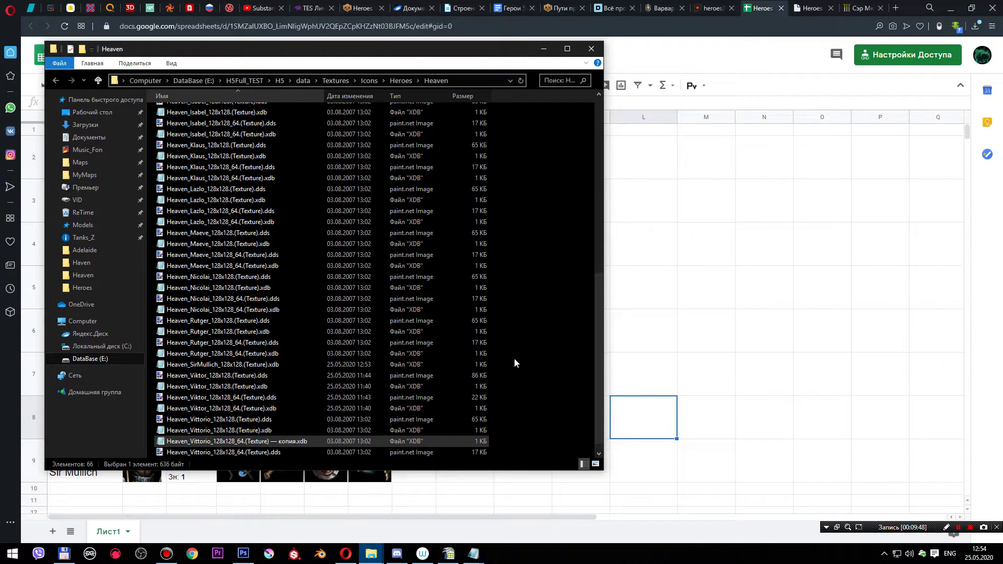
right_click(239, 441)
click(281, 416)
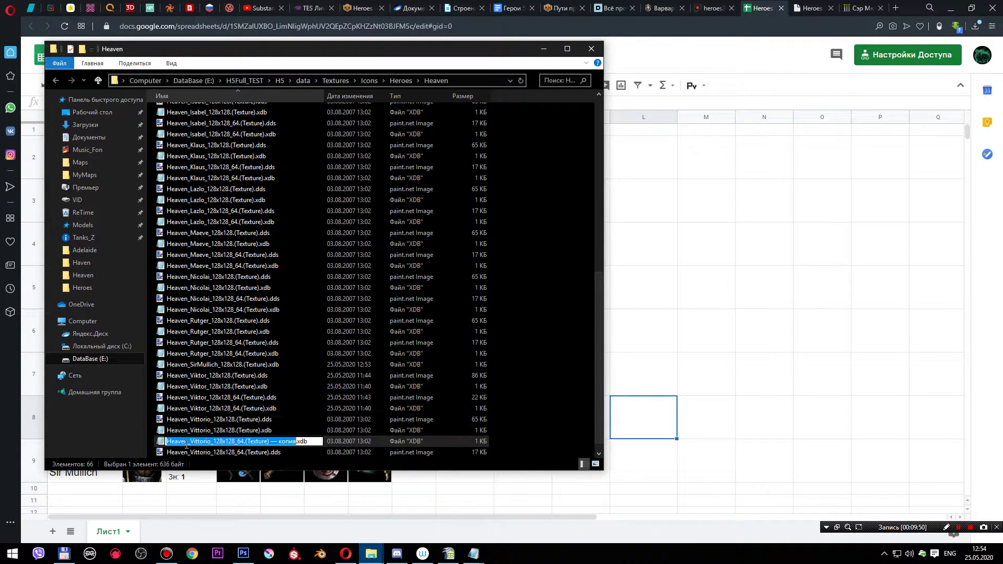
drag(190, 441, 208, 443)
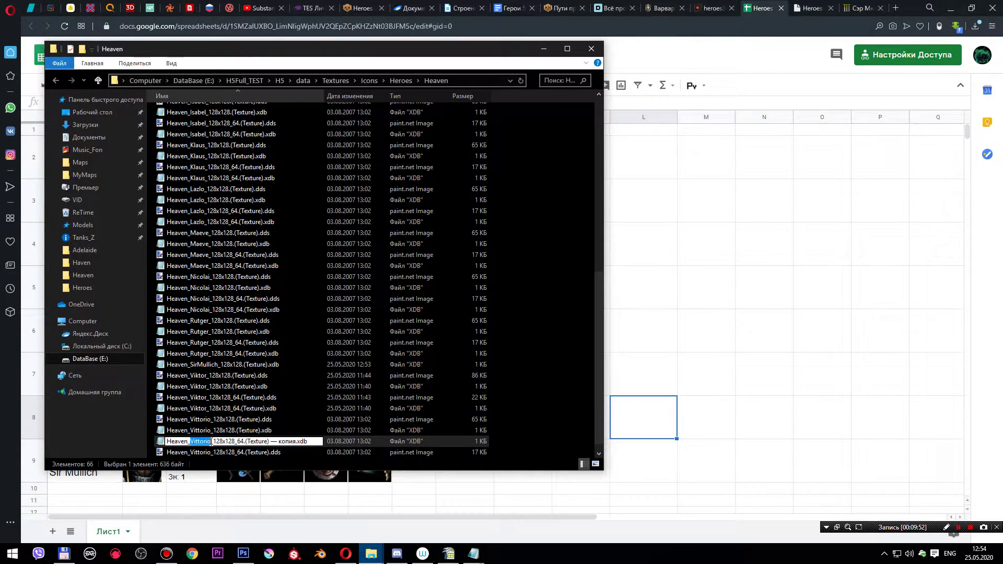
text(SirM)
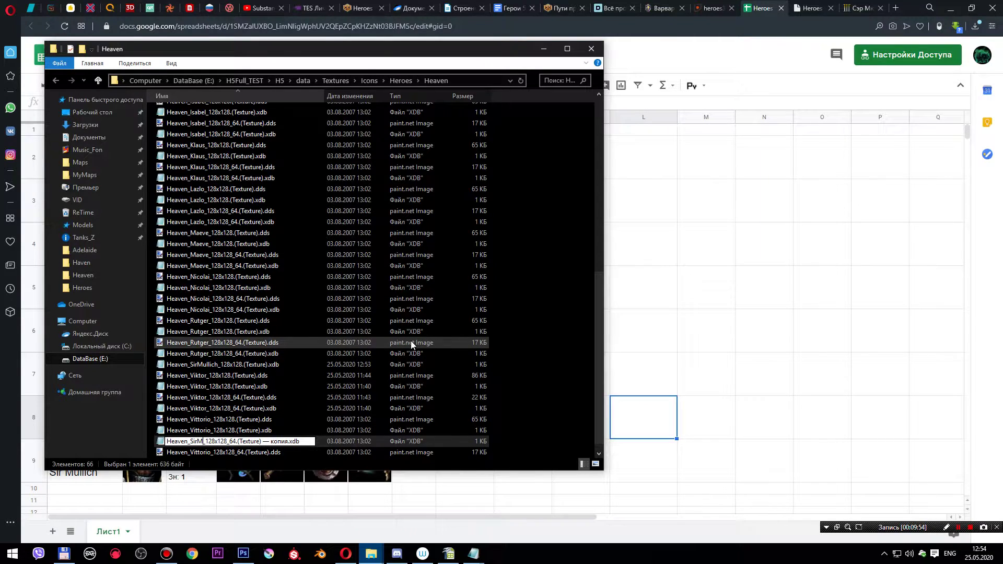
text(ullich)
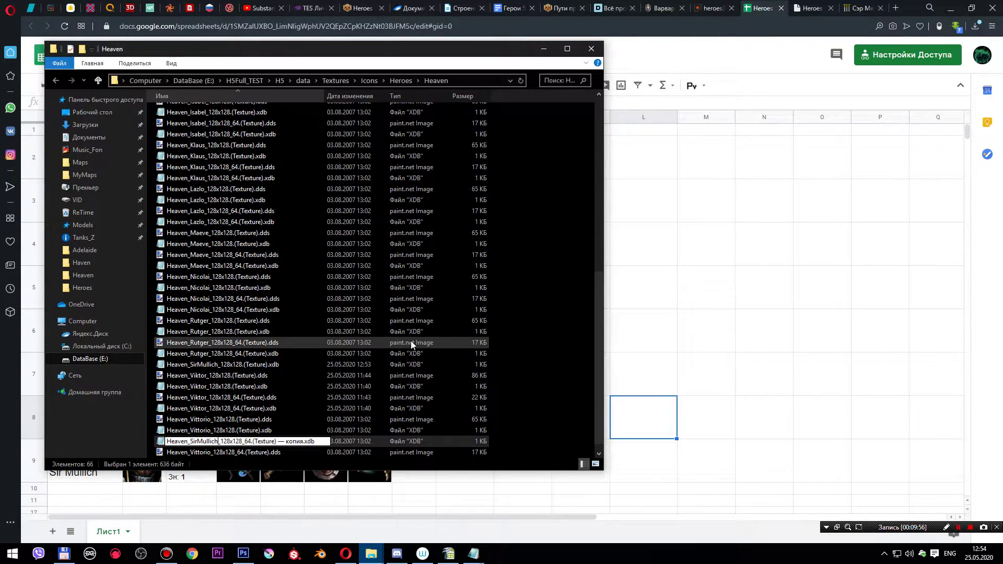
drag(276, 441, 301, 442)
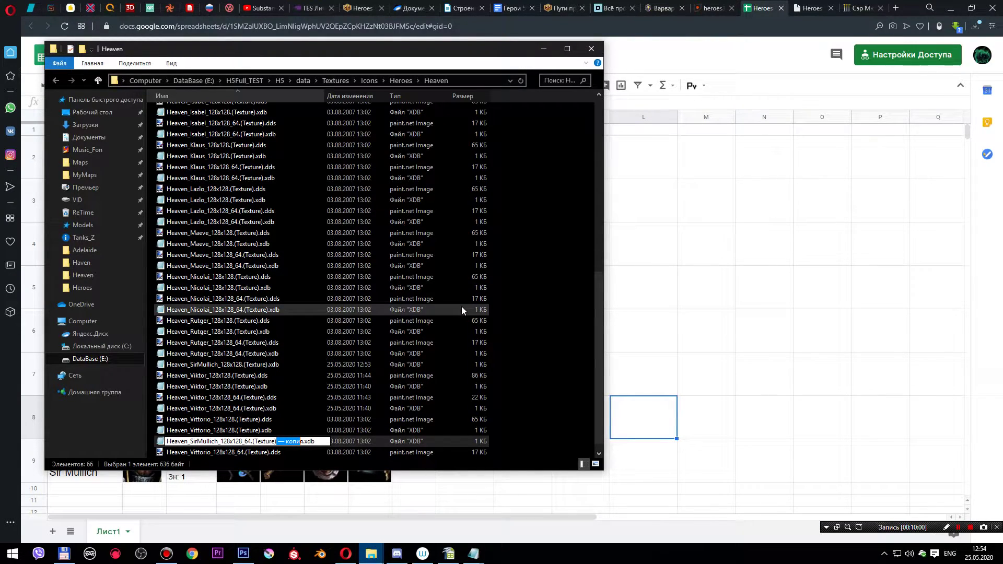
key(BackSpace)
key(Return)
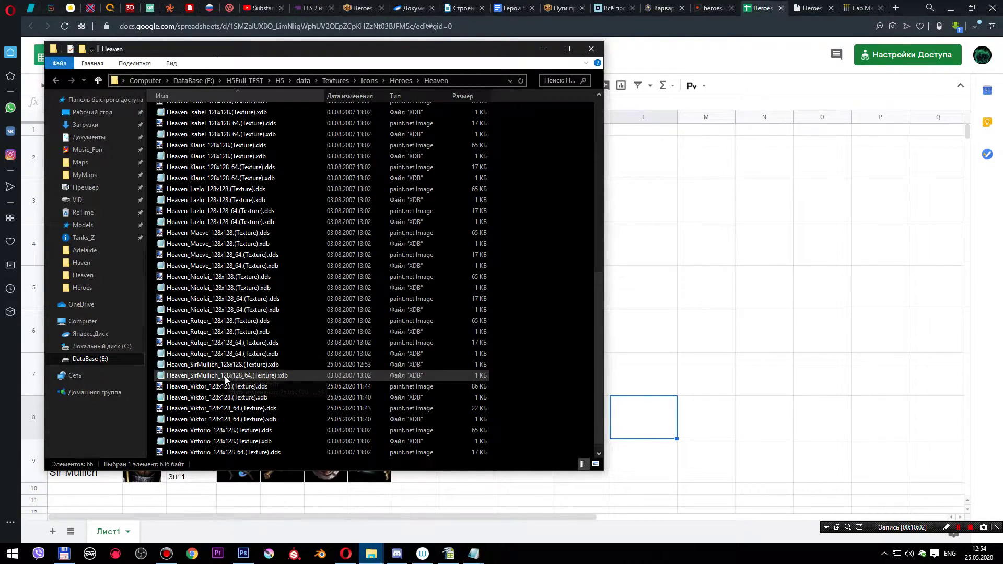
- Clear the read-only attribute of Heaven_SirMullich_128x128_64.(Texture).xdb
right_click(226, 378)
click(251, 372)
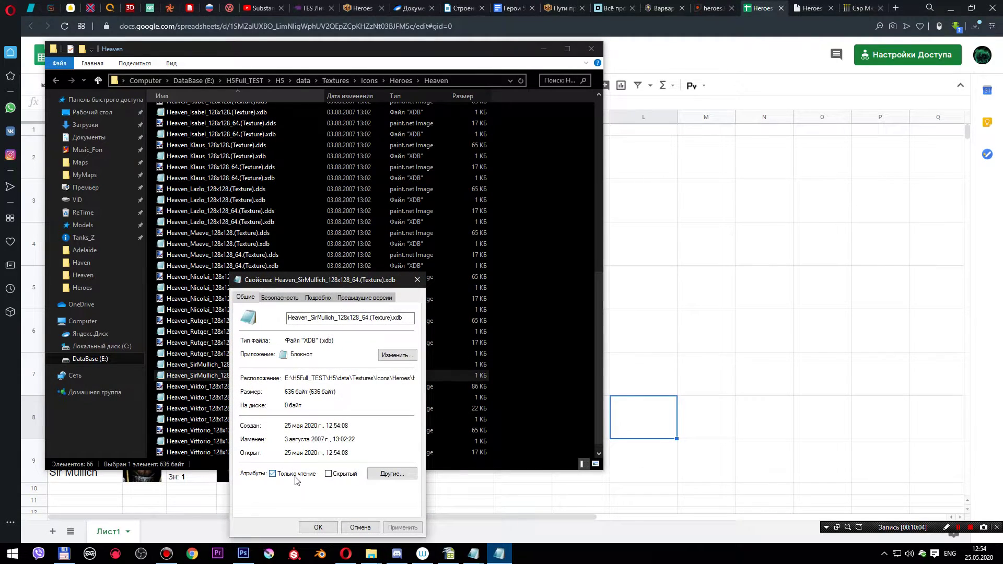
click(293, 474)
click(318, 527)
- Replace Vittorio with SirMullich in the SrcName and DestName paths of Heaven_SirMullich_128x128_64.(Texture).xdb and save the file
double_click(213, 375)
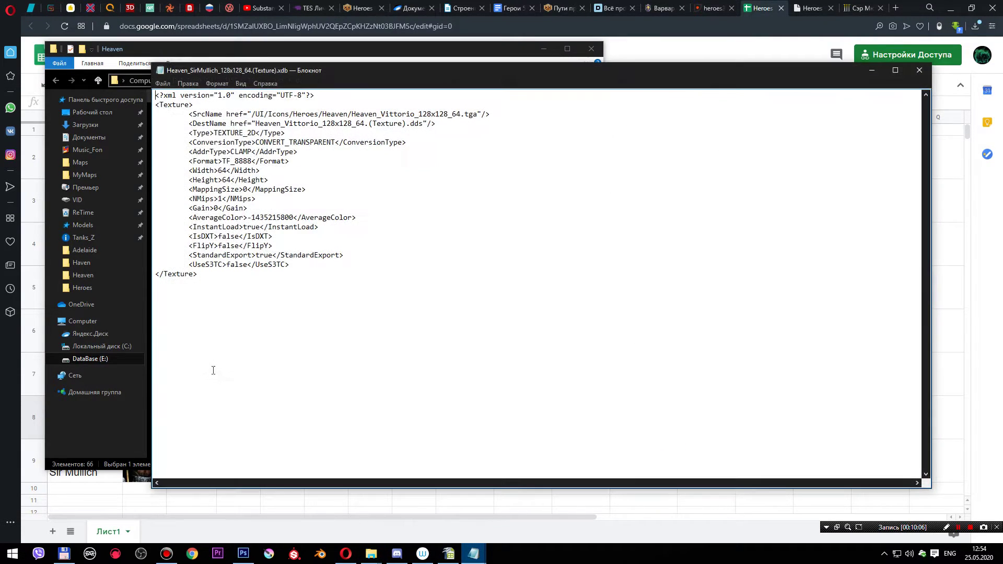
drag(382, 117, 412, 113)
text(SirMullich)
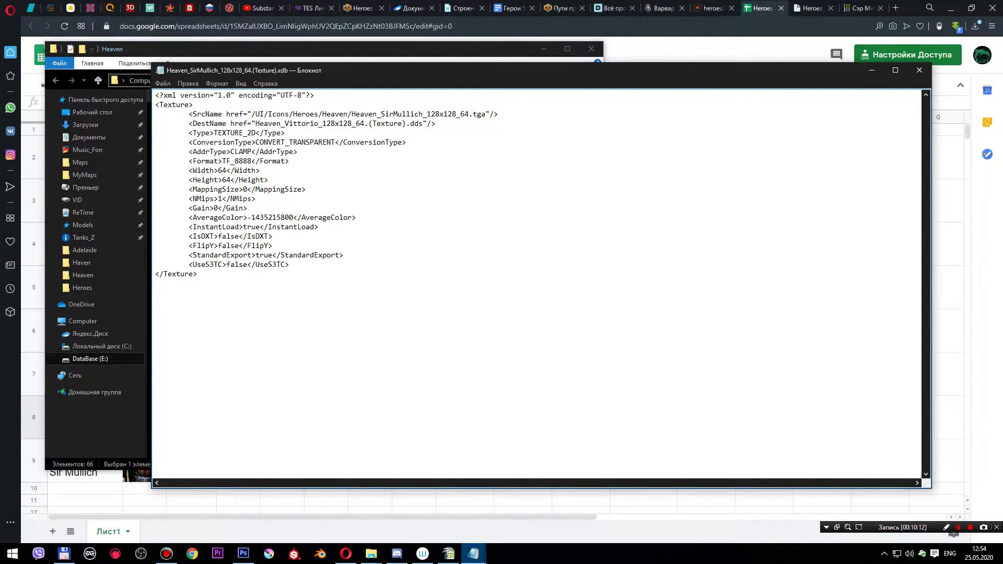
drag(382, 113, 420, 112)
drag(285, 124, 317, 125)
key(ctrl+v)
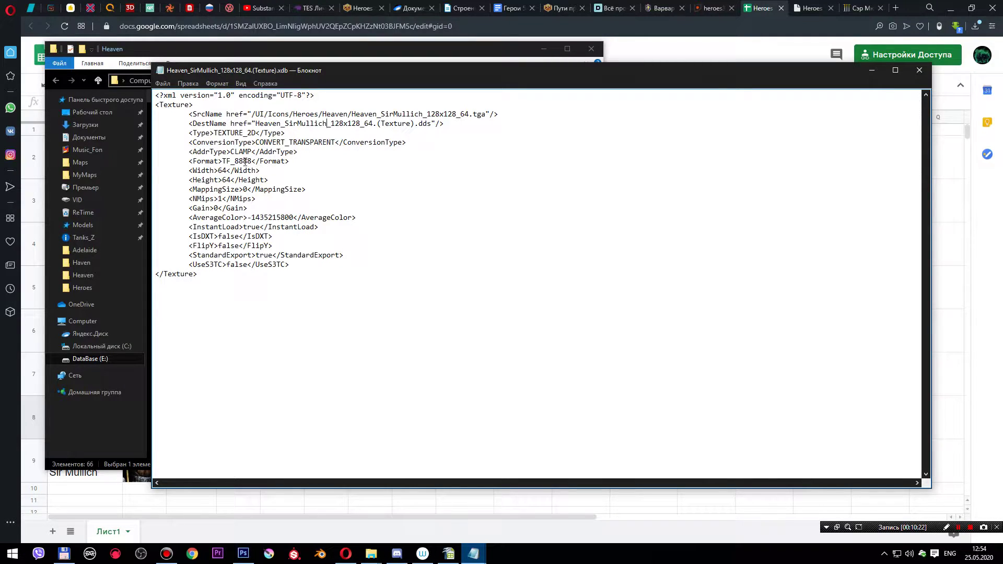
click(919, 69)
click(448, 277)
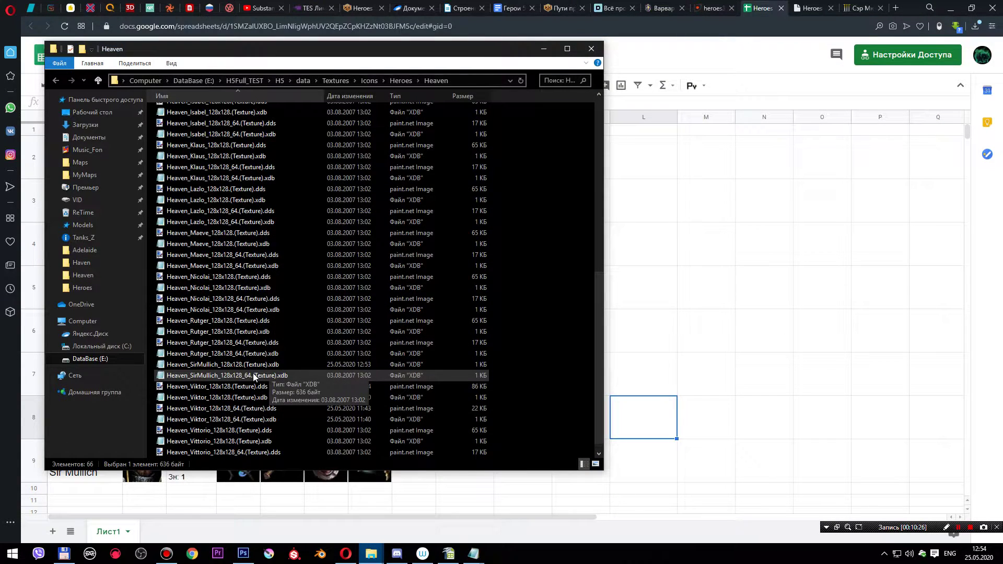
- Set Heaven_SirMullich_128x128_64.(Texture).xdb back to read-only
right_click(286, 374)
click(300, 360)
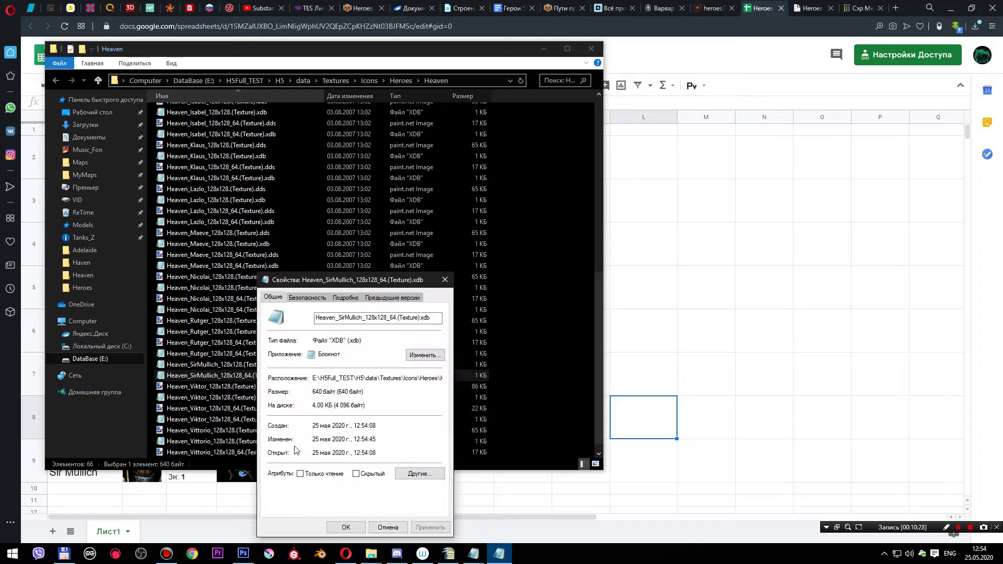
click(310, 474)
click(346, 527)
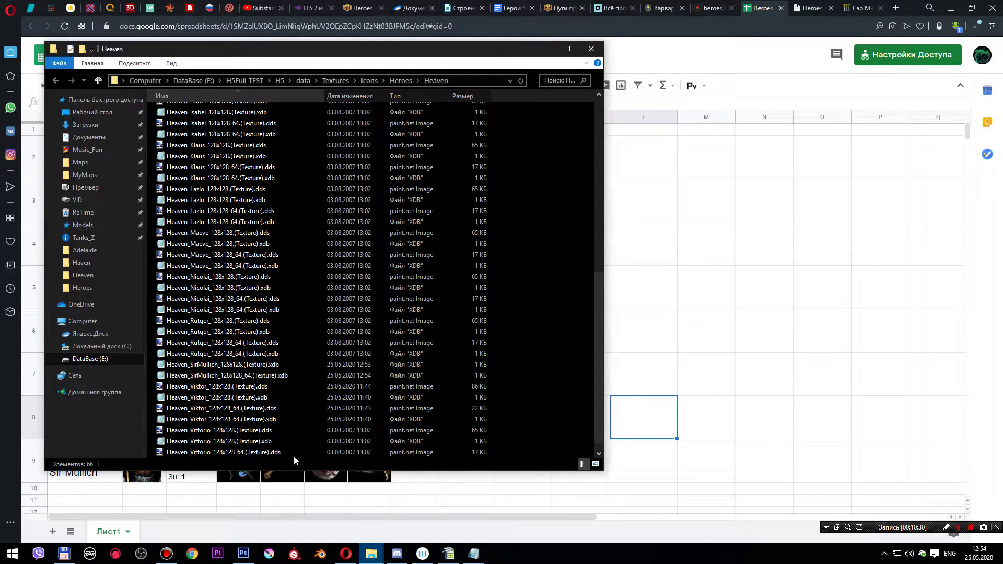
- Switch to Photoshop, add an alpha channel to the portrait document and fill it with white
click(243, 553)
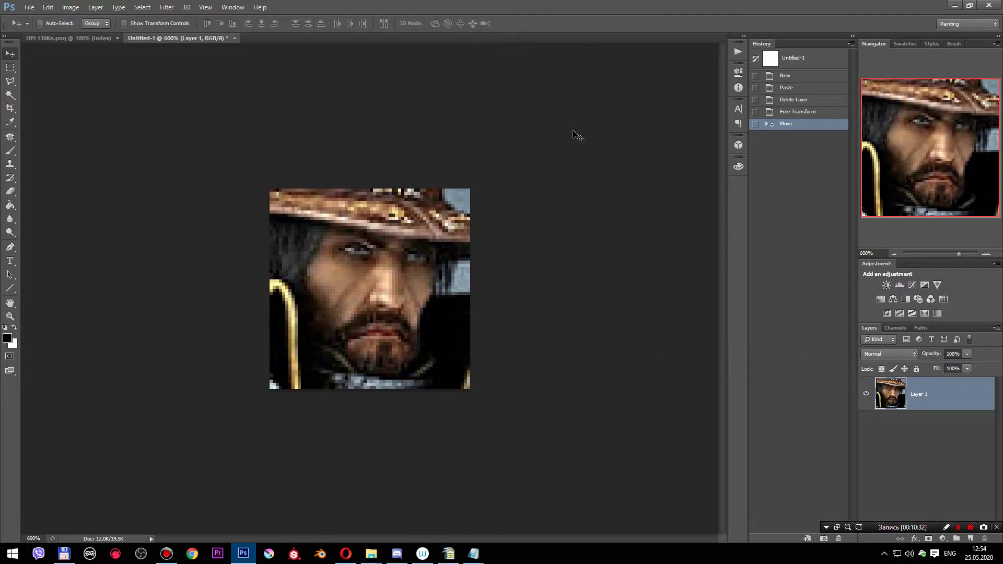
click(28, 8)
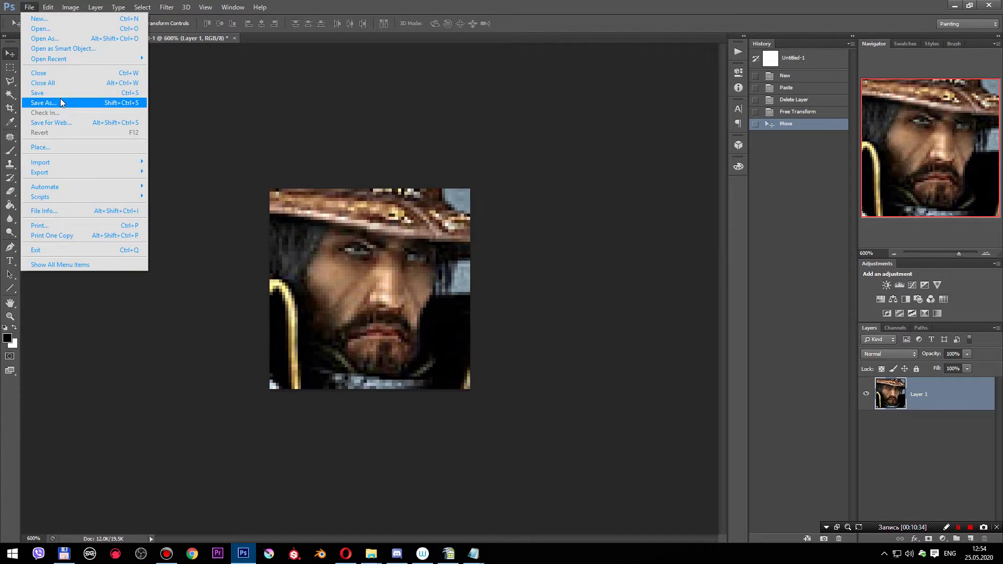
click(352, 171)
click(895, 328)
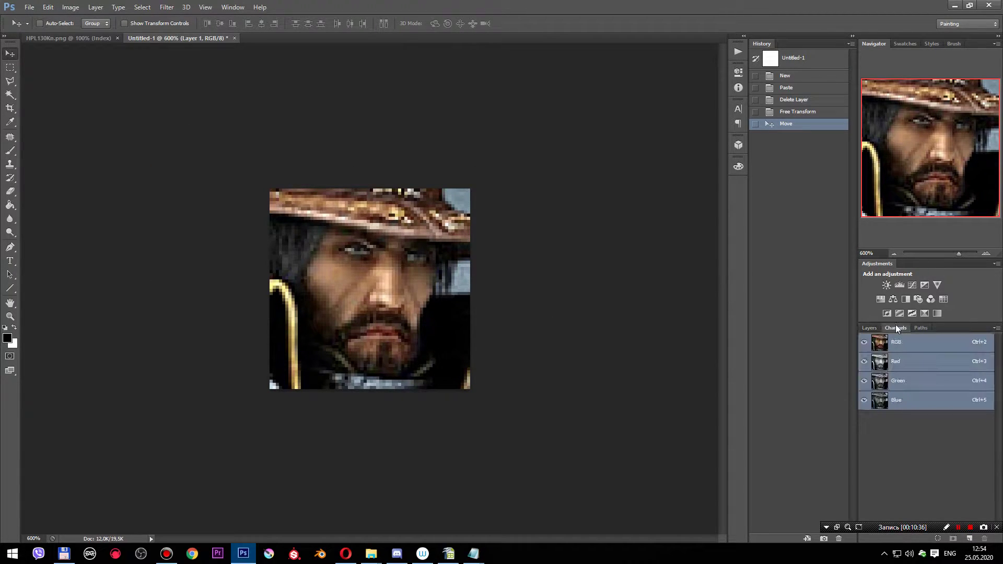
click(969, 538)
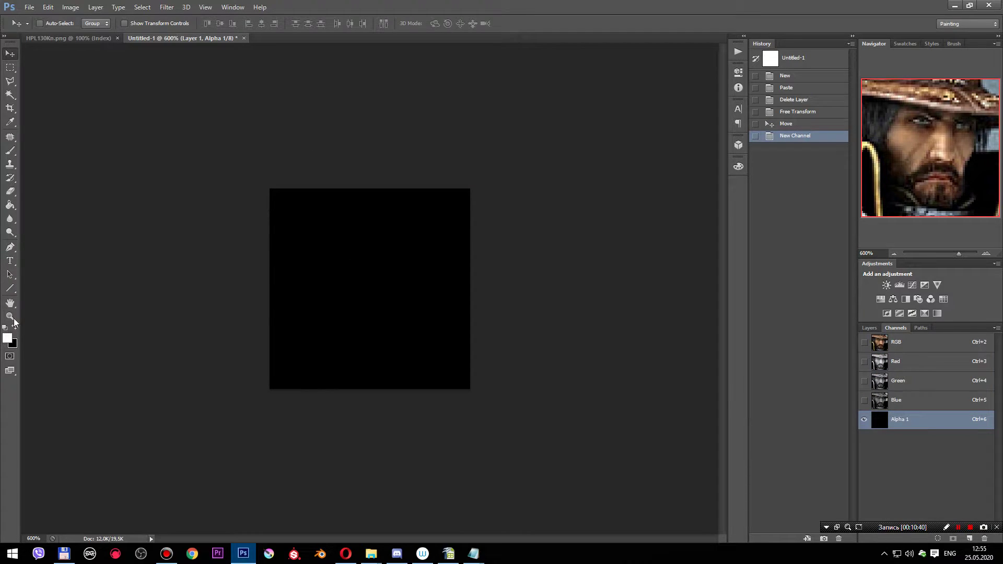
click(10, 205)
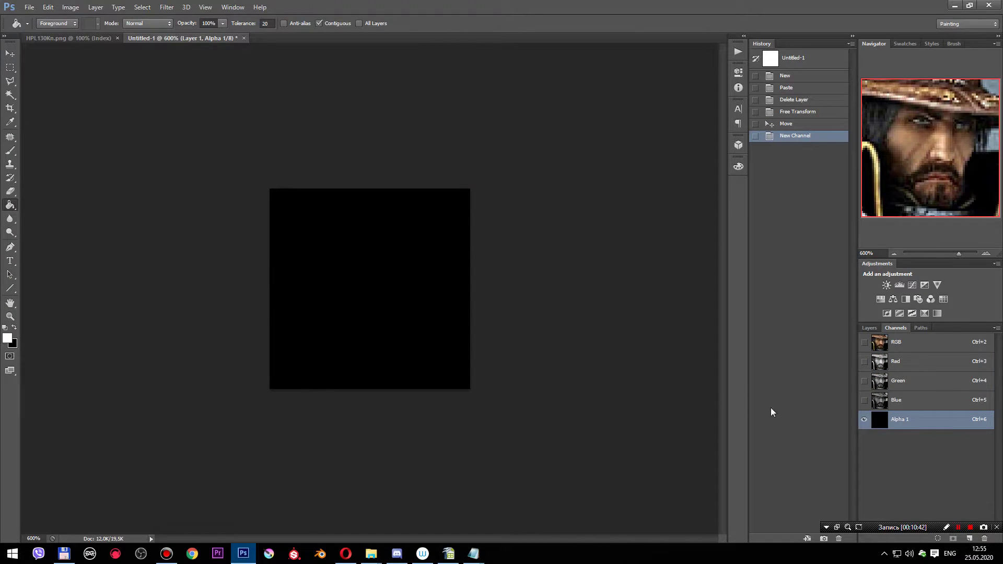
click(396, 285)
- Show the RGB composite, hide the new alpha channel and return to the portrait's layers
click(864, 342)
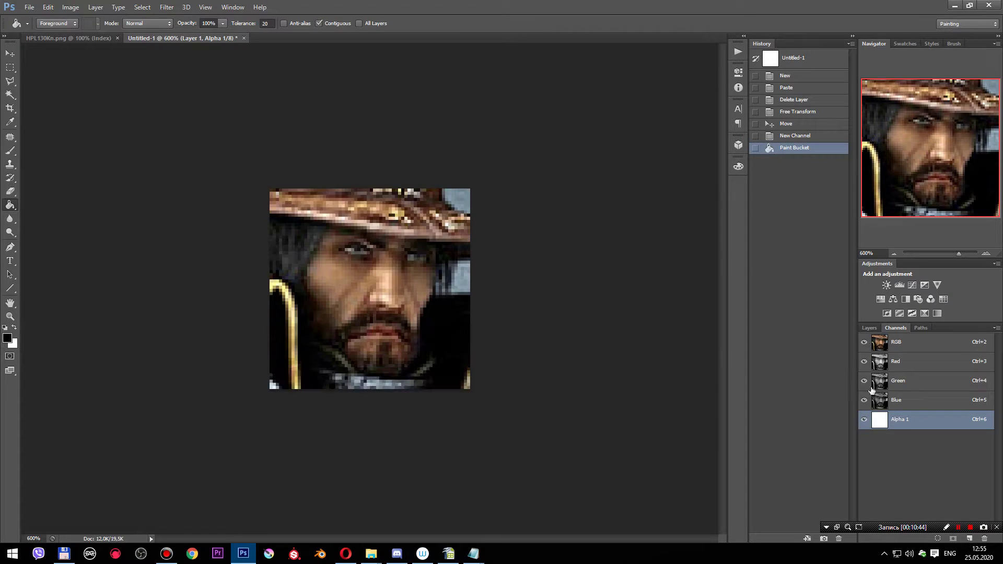
click(864, 419)
click(869, 327)
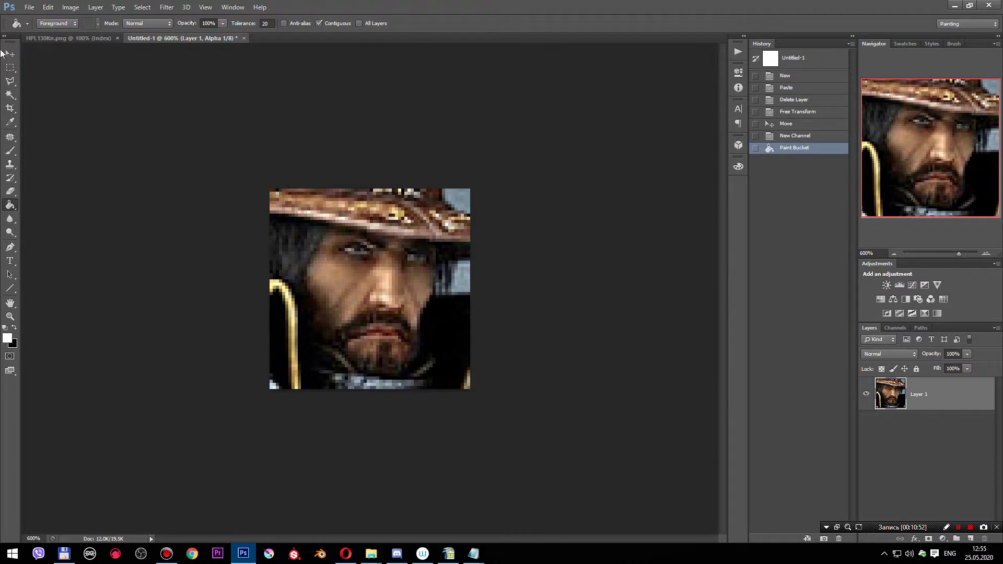
- Start saving the portrait under a new name, create a SirMullich folder in H5_Heroes_Pull and open it
click(29, 7)
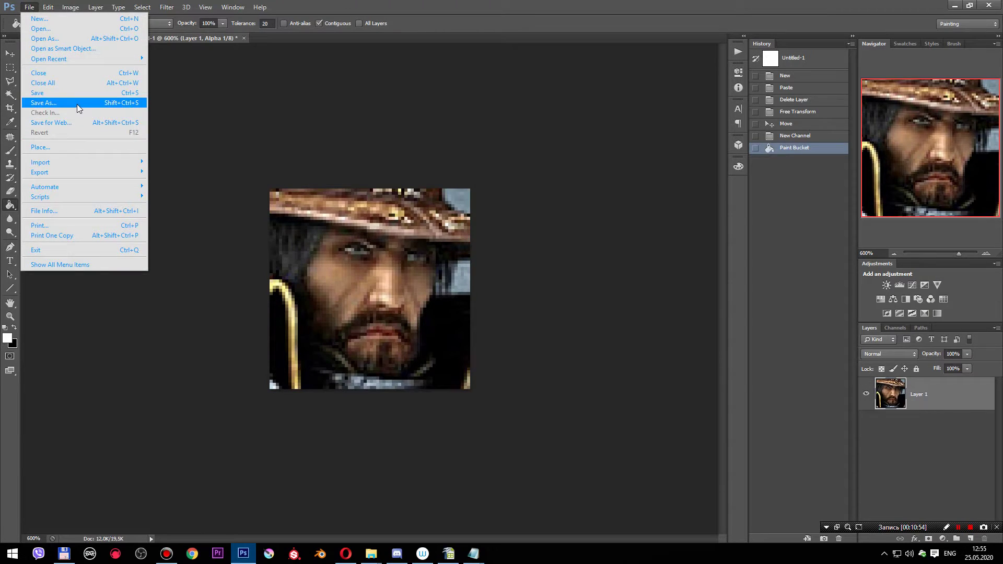
click(77, 108)
click(501, 87)
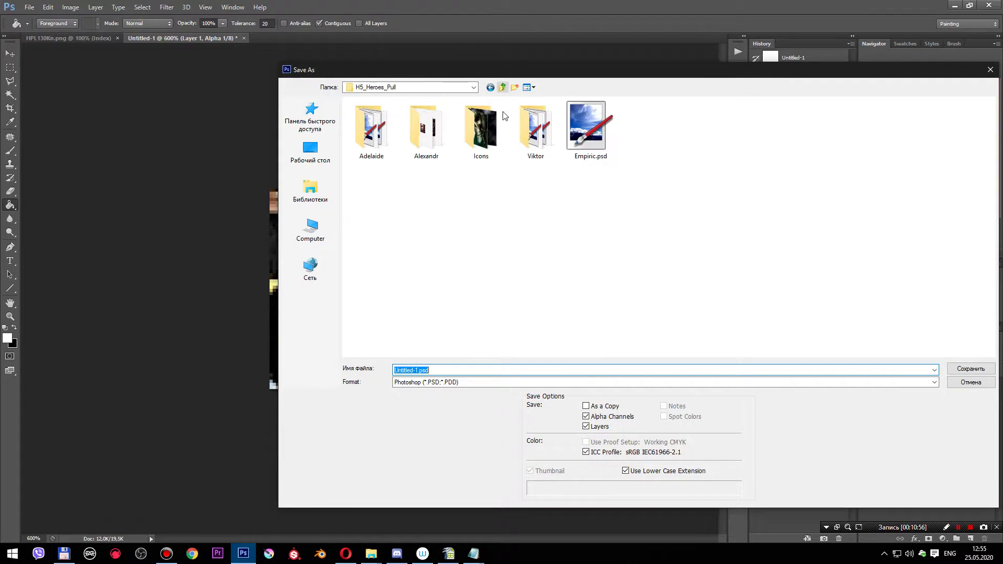
right_click(516, 264)
mouse_move(581, 408)
click(732, 232)
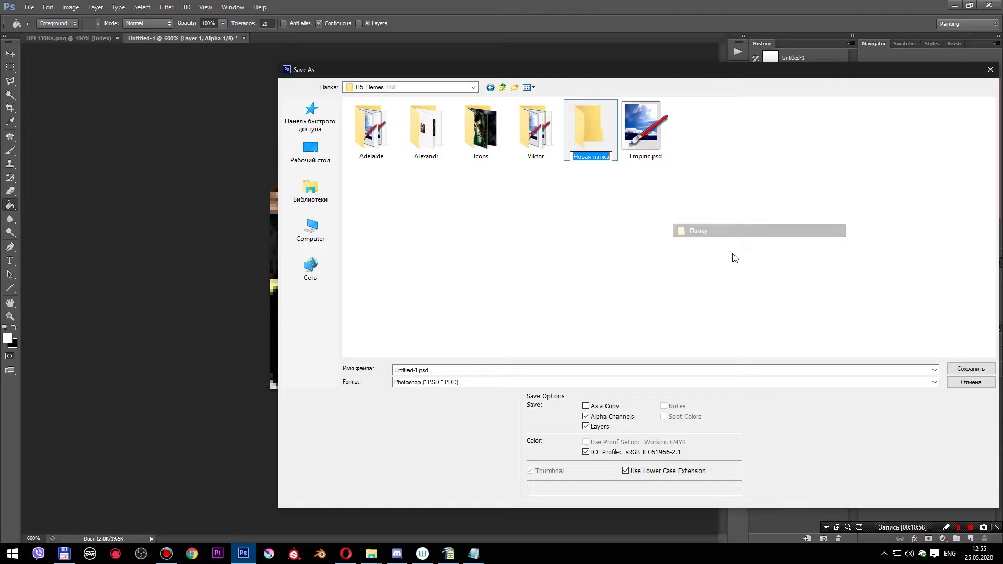
text(Sir)
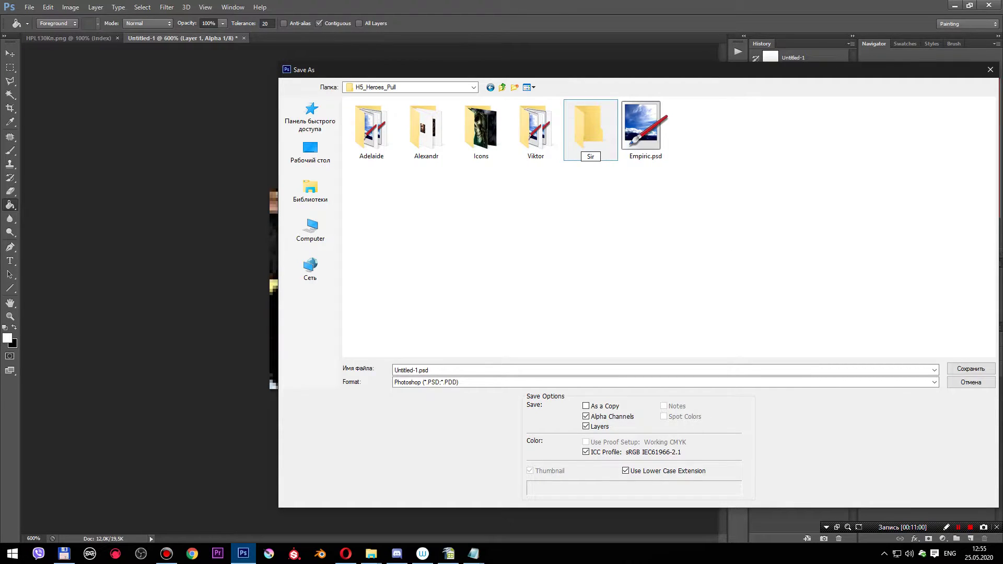
text(Mullich)
key(Return)
double_click(527, 138)
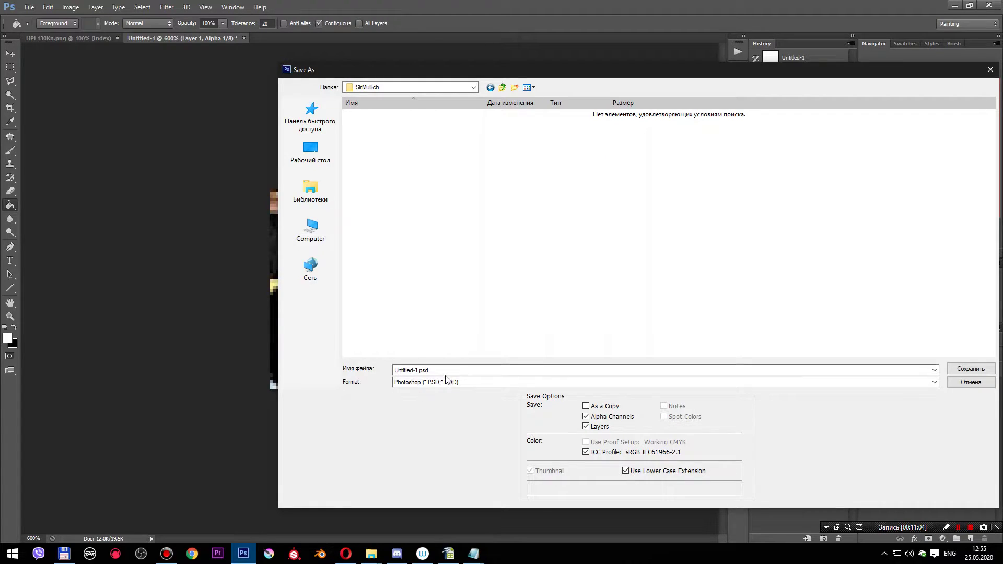
- Switch to File Explorer's Heaven folder, copy the name of Heaven_Vittorio_128x128_64.(Texture).dds and return to Photoshop's save dialog
mouse_move(370, 554)
click(547, 522)
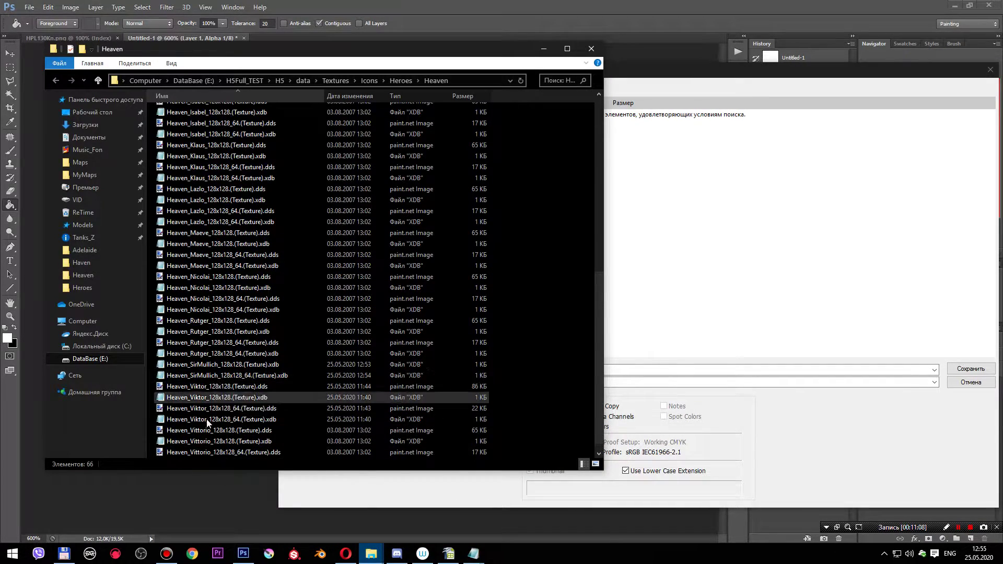
right_click(233, 452)
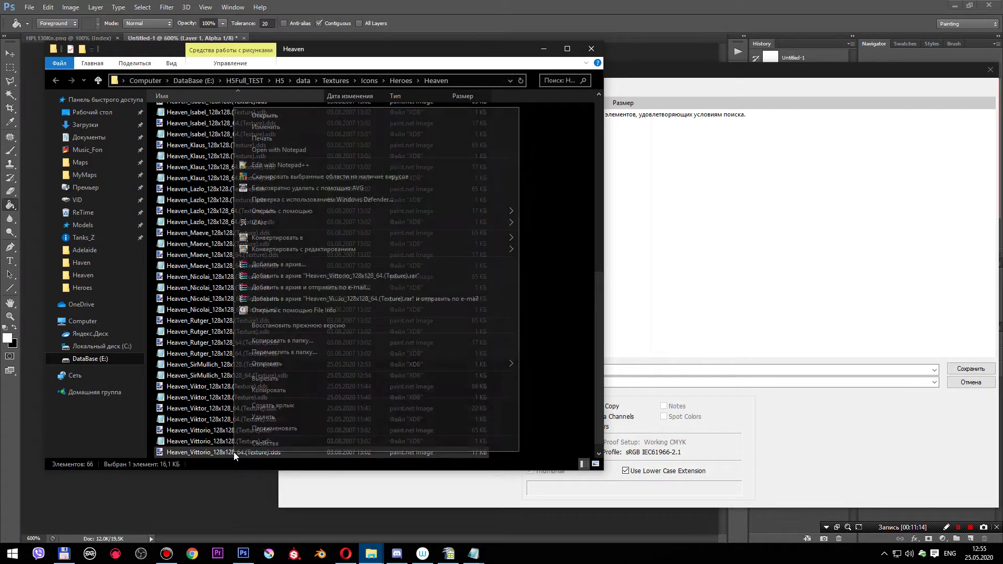
click(282, 428)
key(alt+Tab)
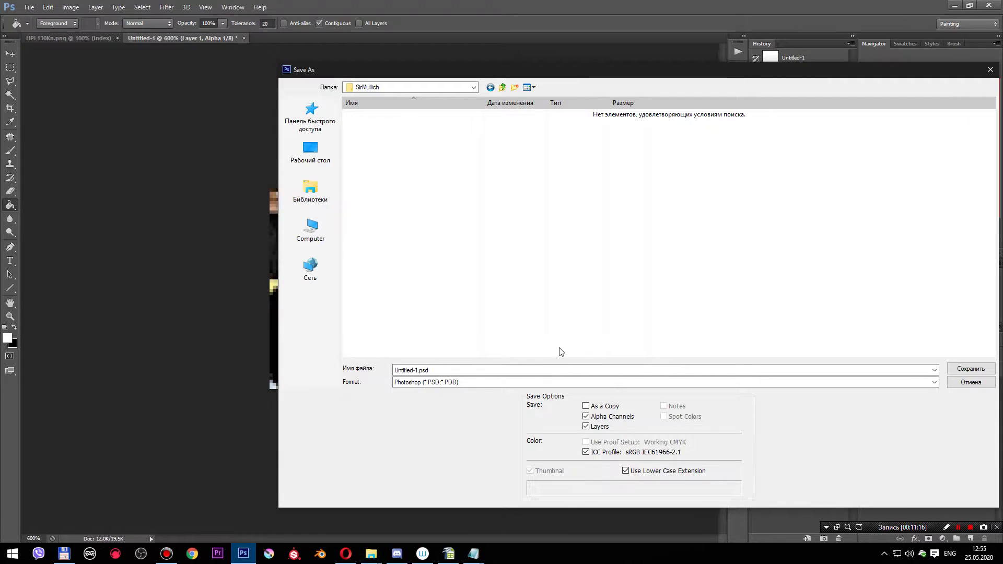
- Set the save format to D3D/DDS and name the file Heaven_SirMullich_128x128_64.(Texture).dds
click(442, 384)
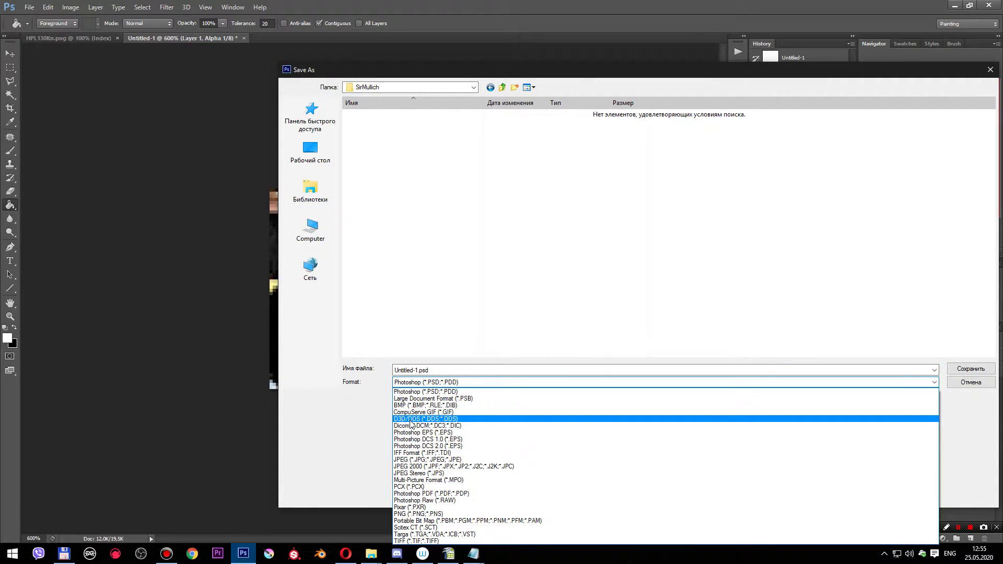
click(441, 419)
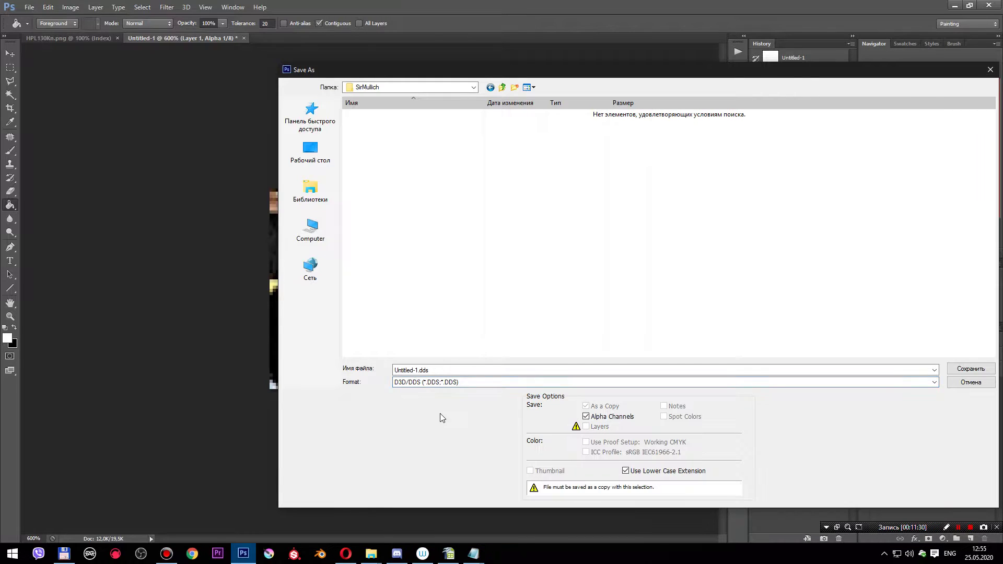
click(433, 369)
click(416, 371)
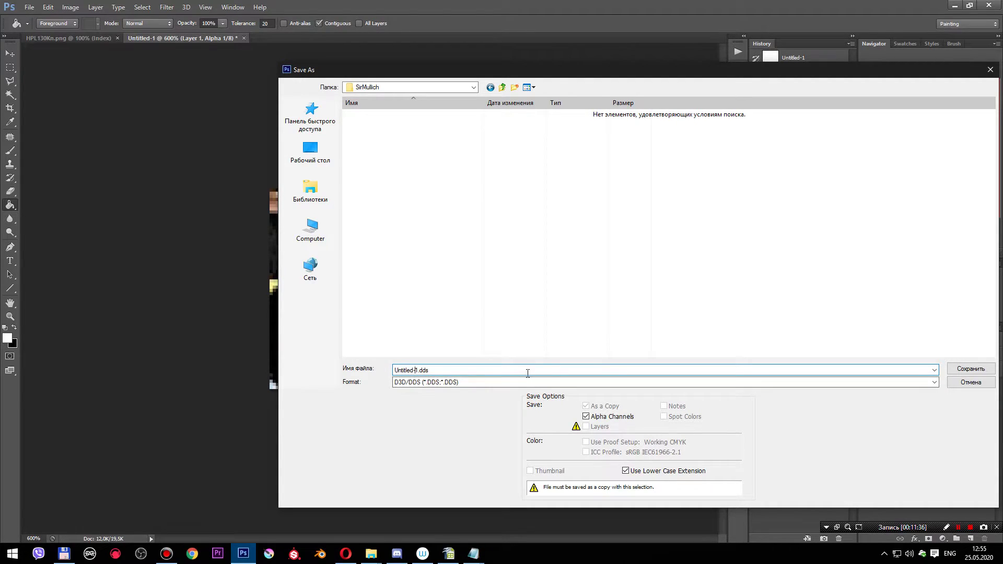
key(BackSpace)
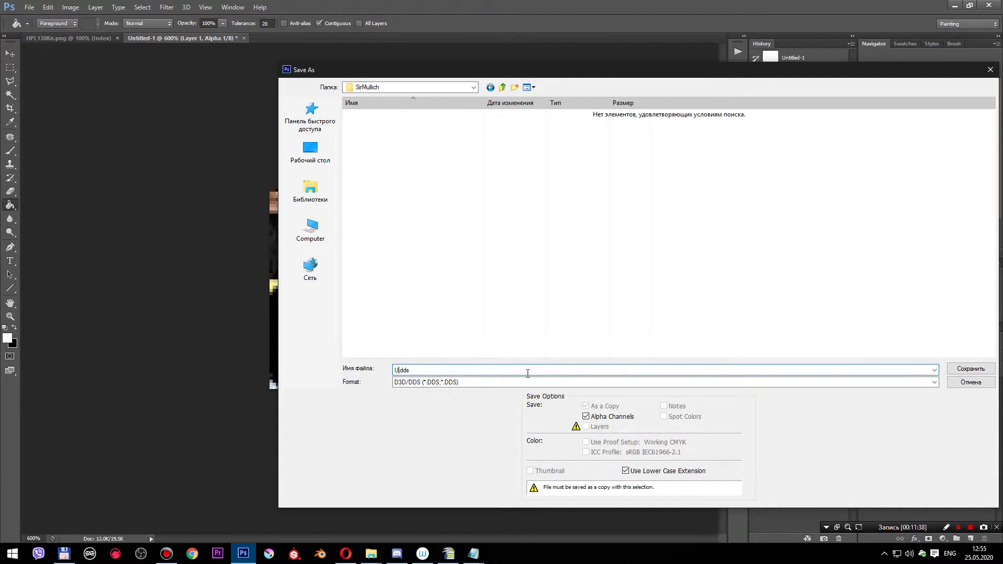
text(Heaven_Vittorio_128x128_64.(Texture).)
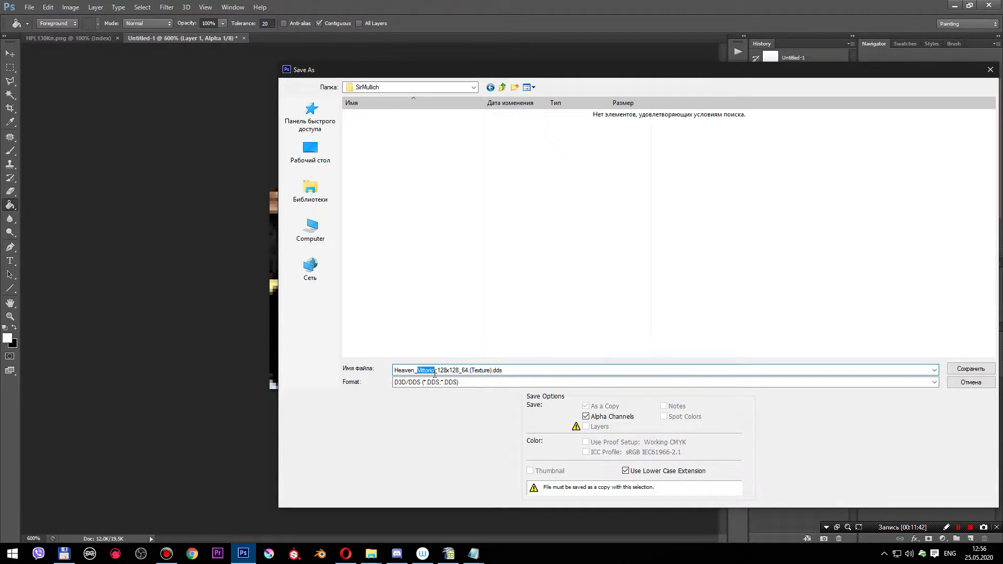
text(SirMullich)
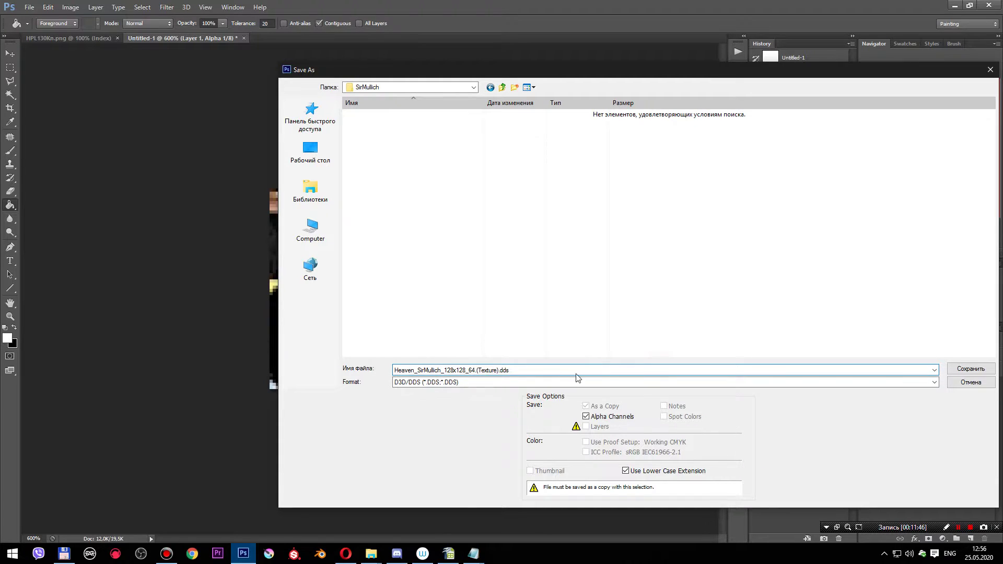
- Save the portrait as a DDS texture in the 8.8.8.8 ARGB 32 bpp unsigned format
click(970, 370)
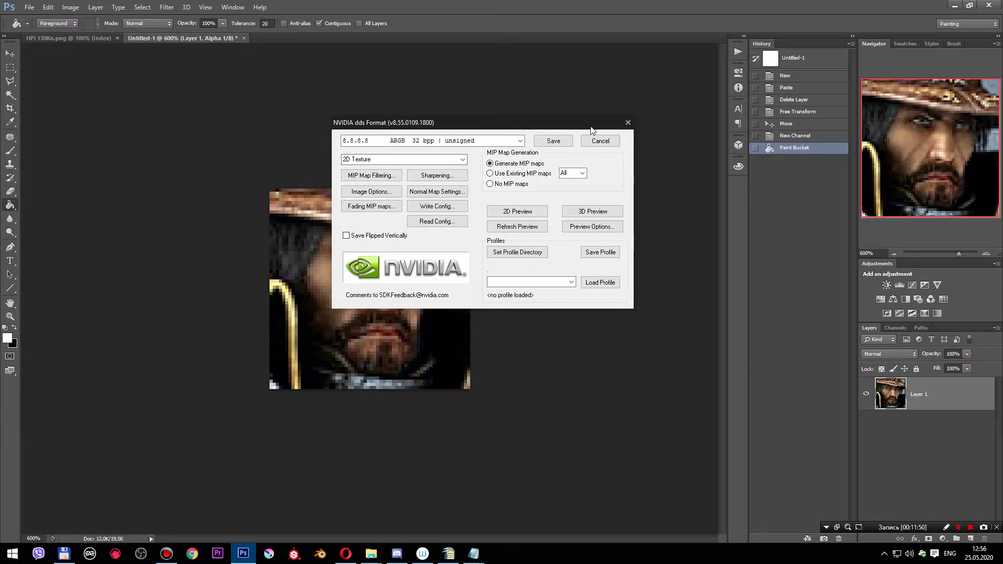
click(520, 140)
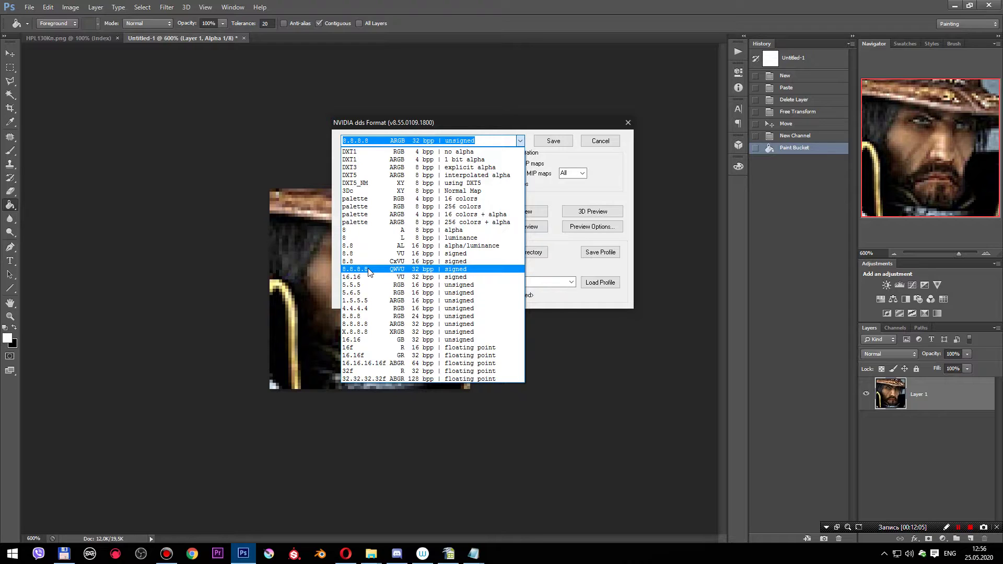
click(369, 324)
click(553, 141)
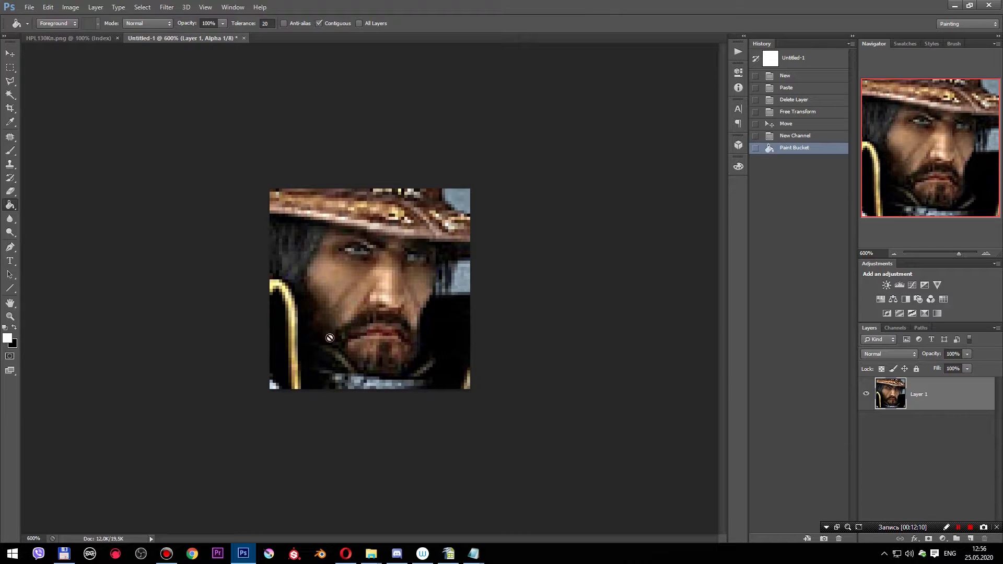
key(ctrl+a)
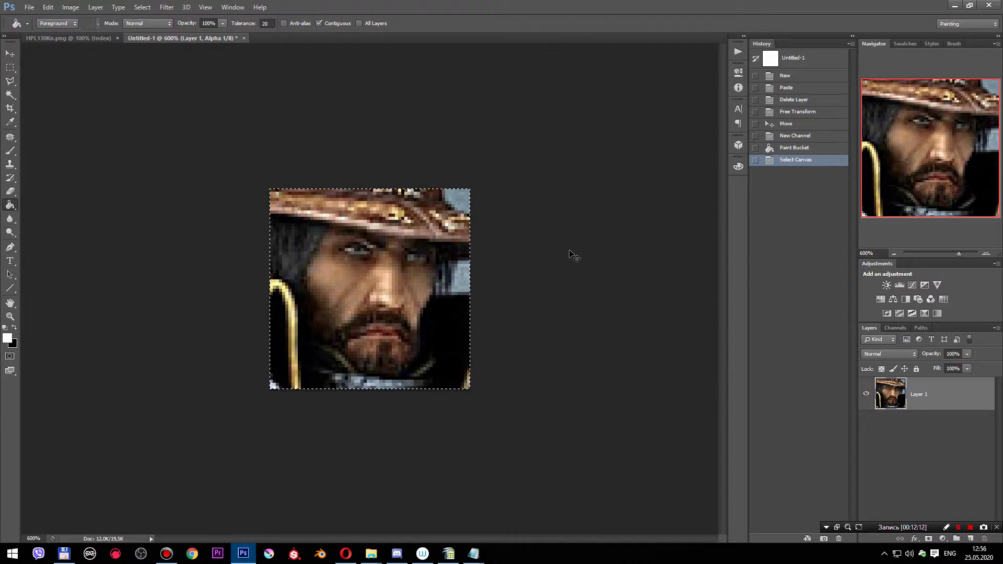
click(71, 7)
click(83, 82)
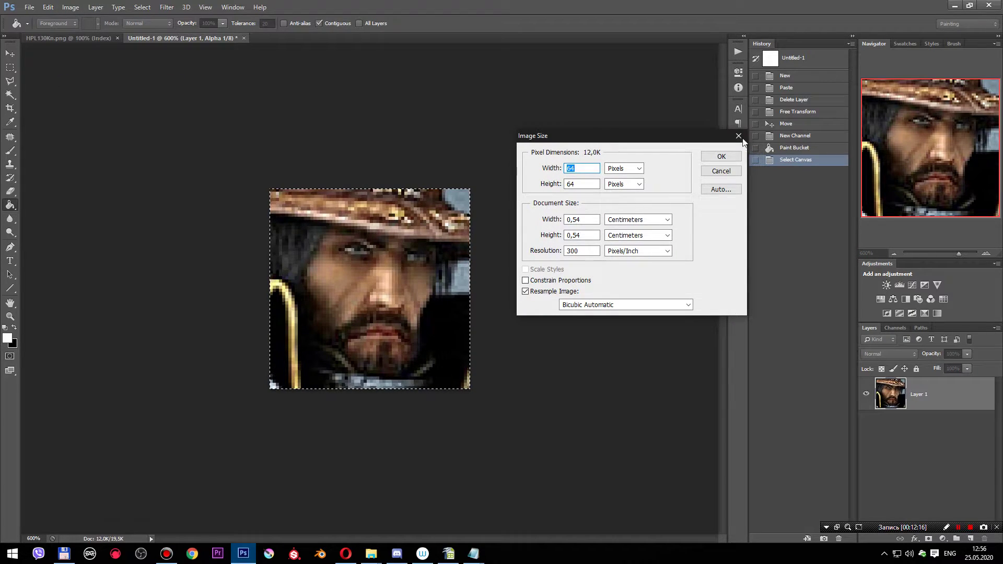
click(738, 136)
click(29, 6)
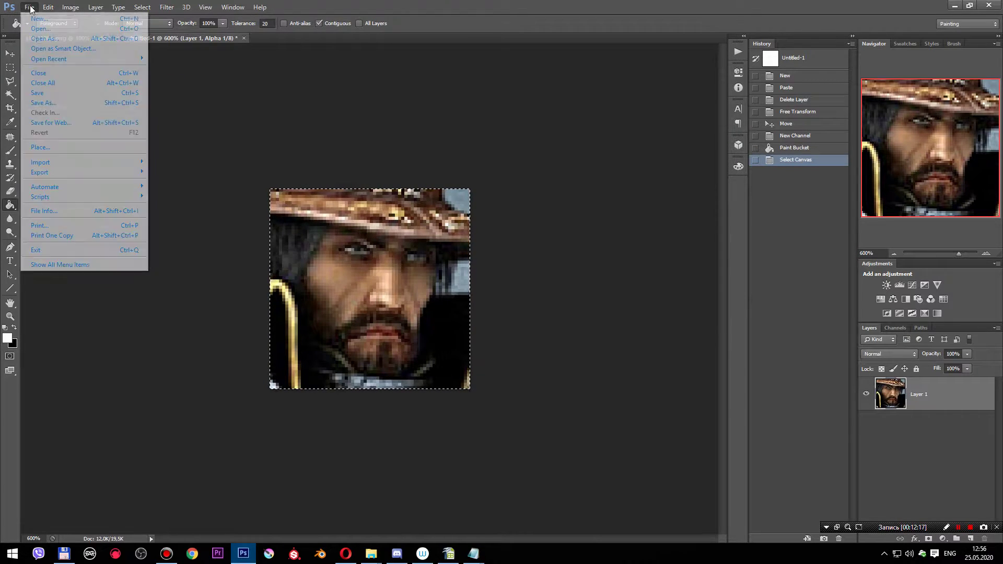
click(62, 104)
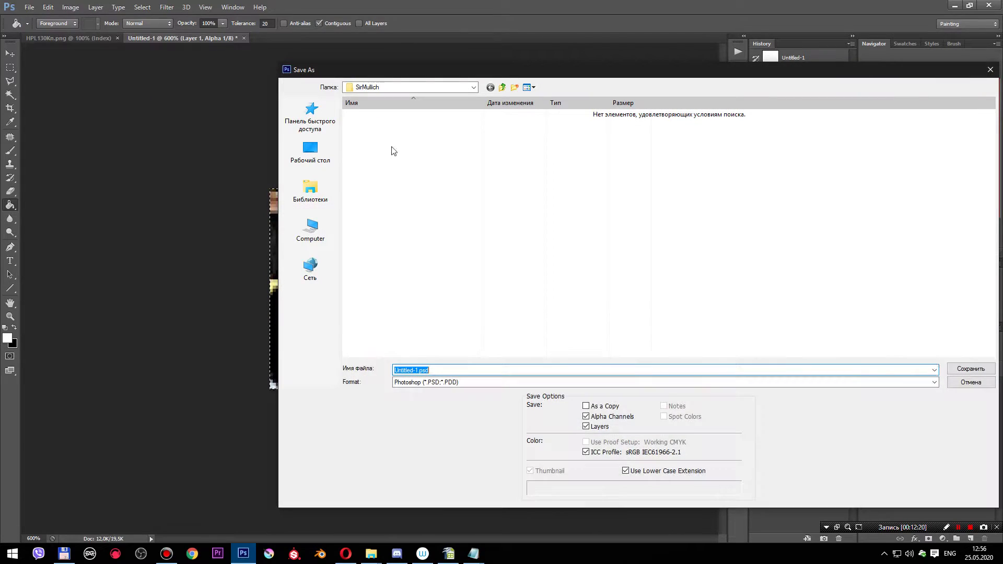
click(971, 382)
- Create a new 128 × 128 pixel grayscale document with a white background
click(28, 7)
click(37, 18)
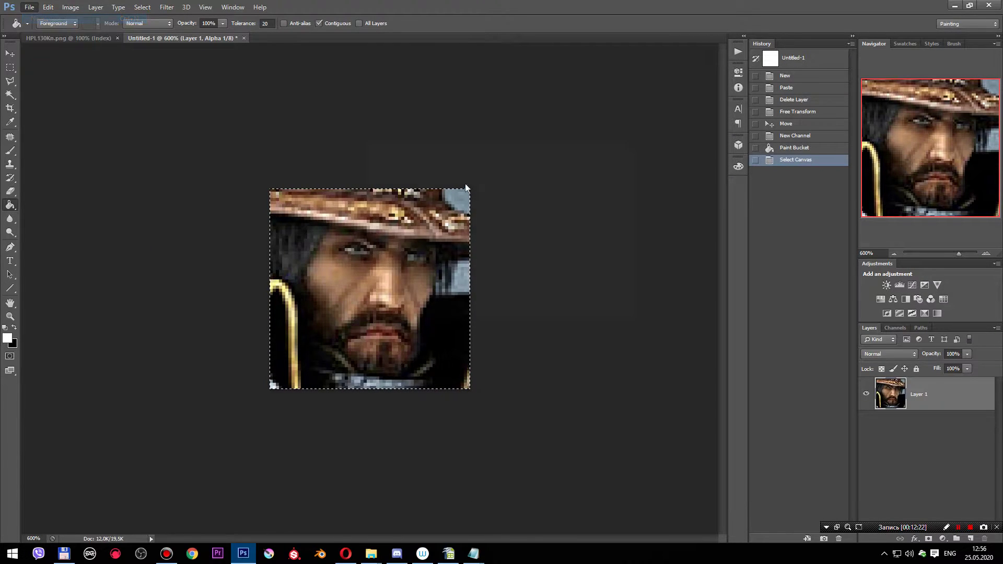
key(Tab)
text(128)
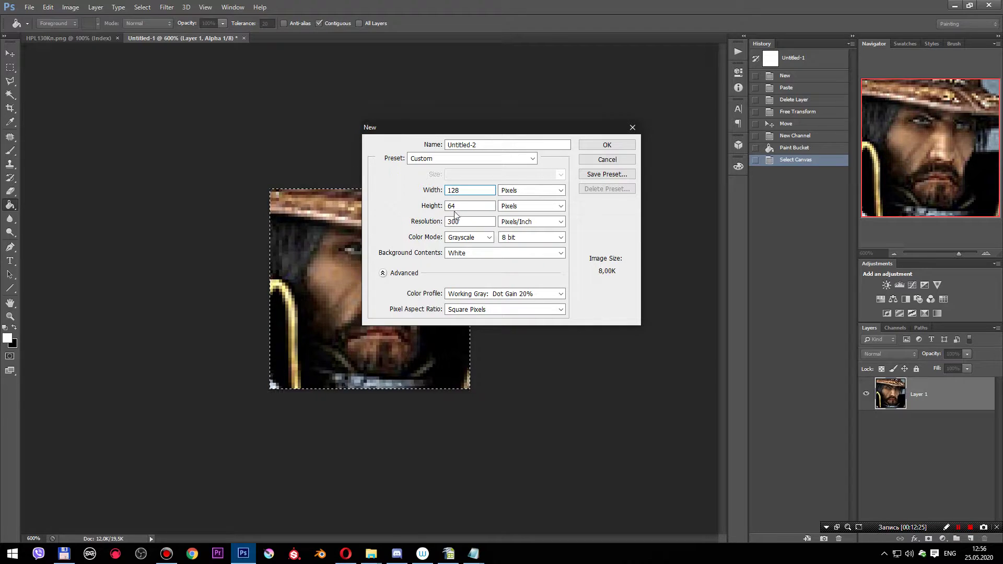
key(Tab)
text(128)
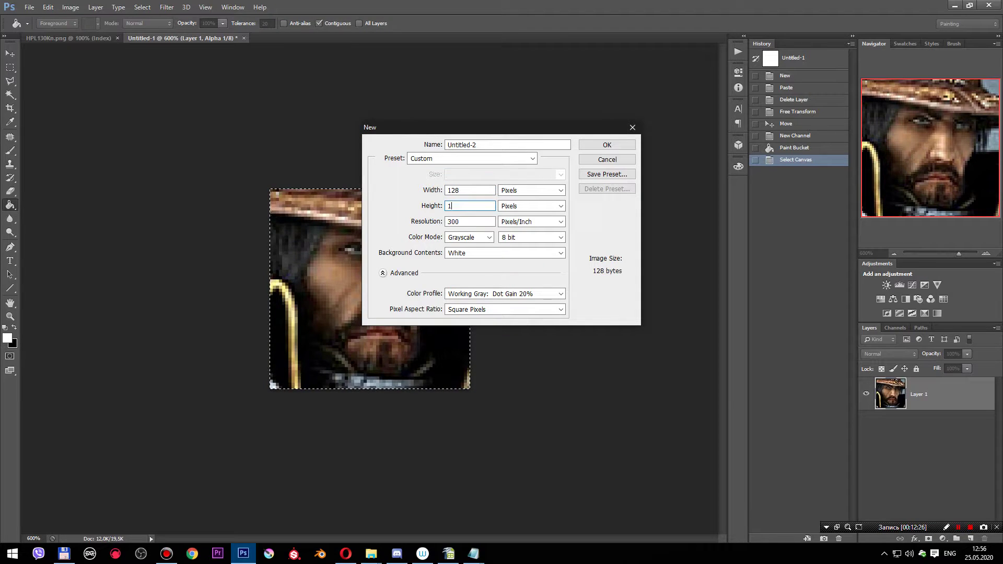
click(618, 145)
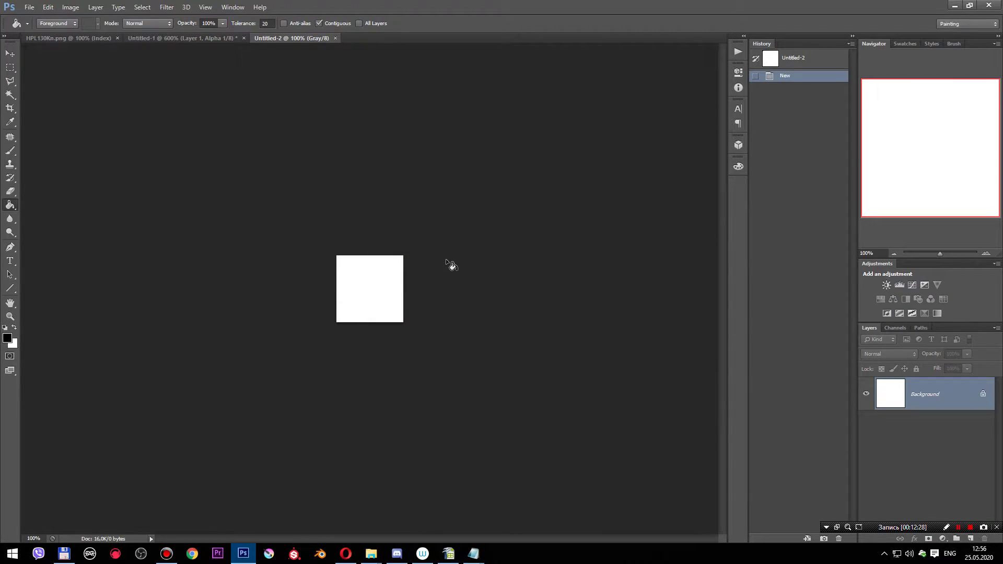
- Undo the paste in the new document and make the RGB composite channel active in the portrait document
key(ctrl+j)
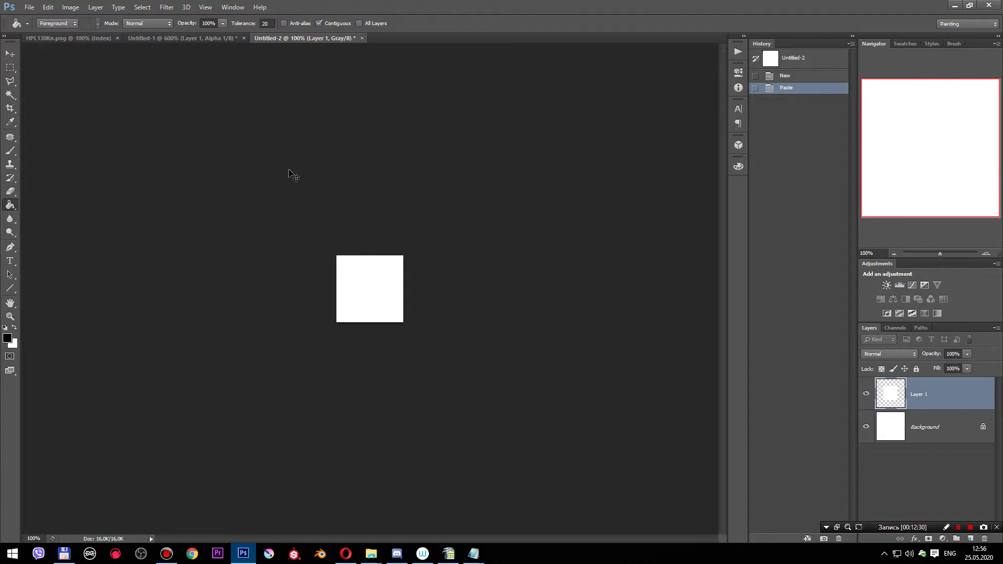
key(ctrl+z)
click(190, 44)
click(897, 329)
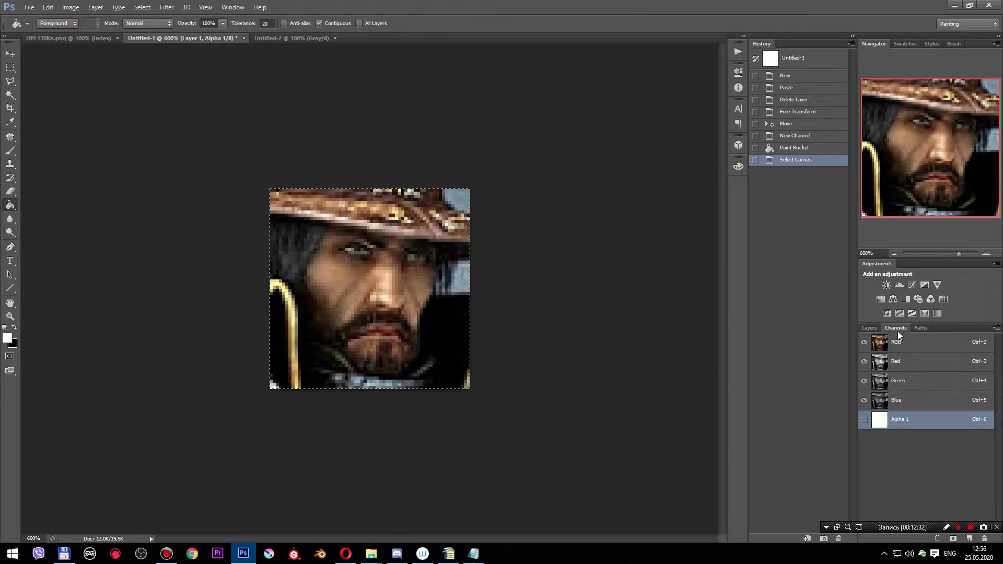
click(909, 343)
key(x)
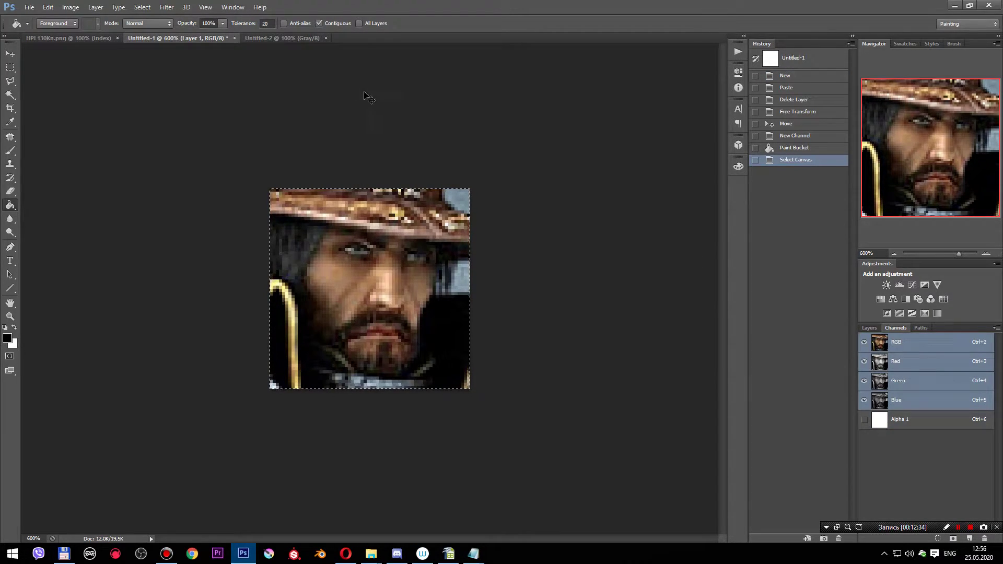
- Try to paste the portrait into the new 128 × 128 pixel document and undo the paste
click(262, 38)
key(ctrl+v)
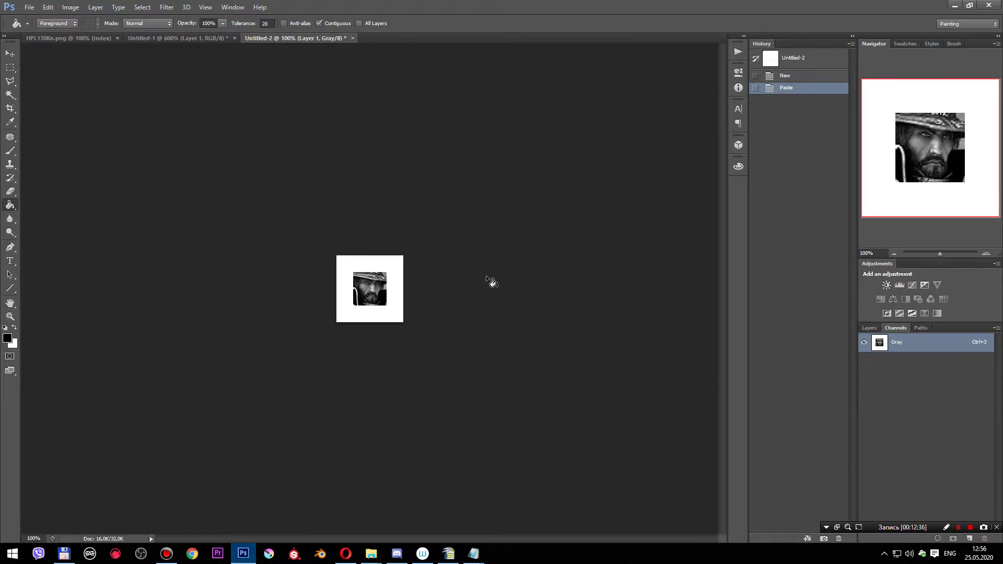
key(ctrl+z)
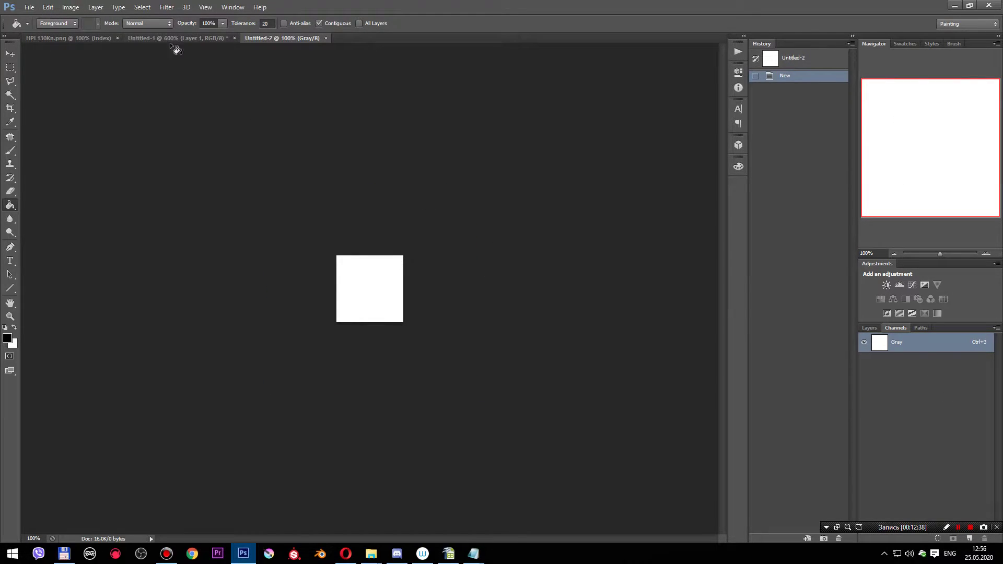
- Reselect the entire canvas of the 64 px portrait document with its RGB channels active and copy the portrait
click(161, 40)
click(871, 329)
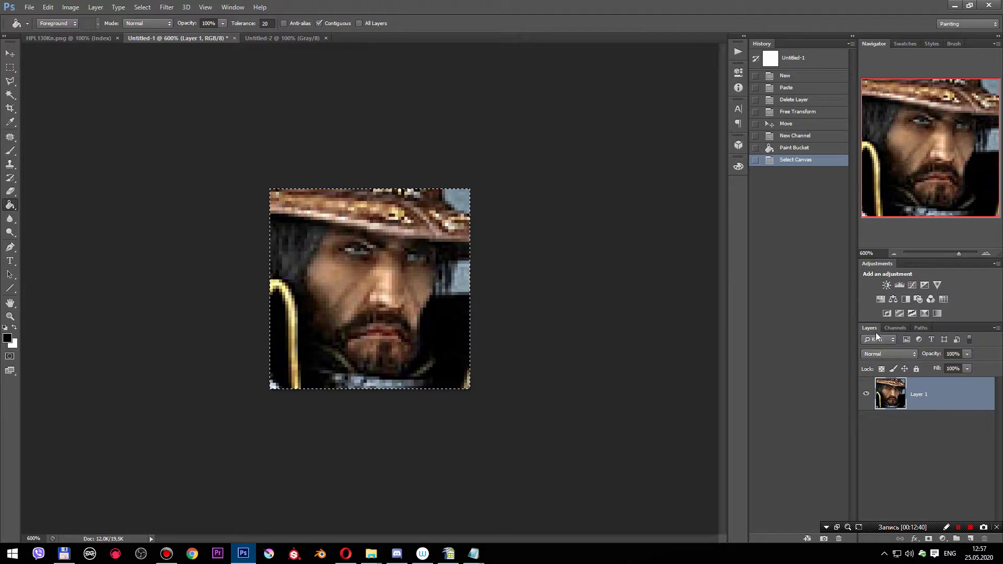
click(894, 327)
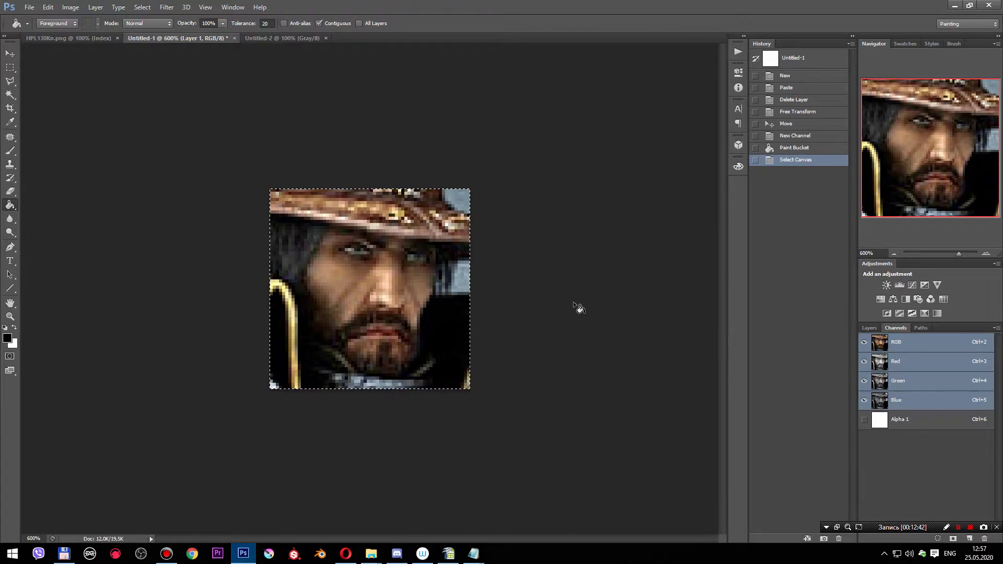
key(ctrl+a)
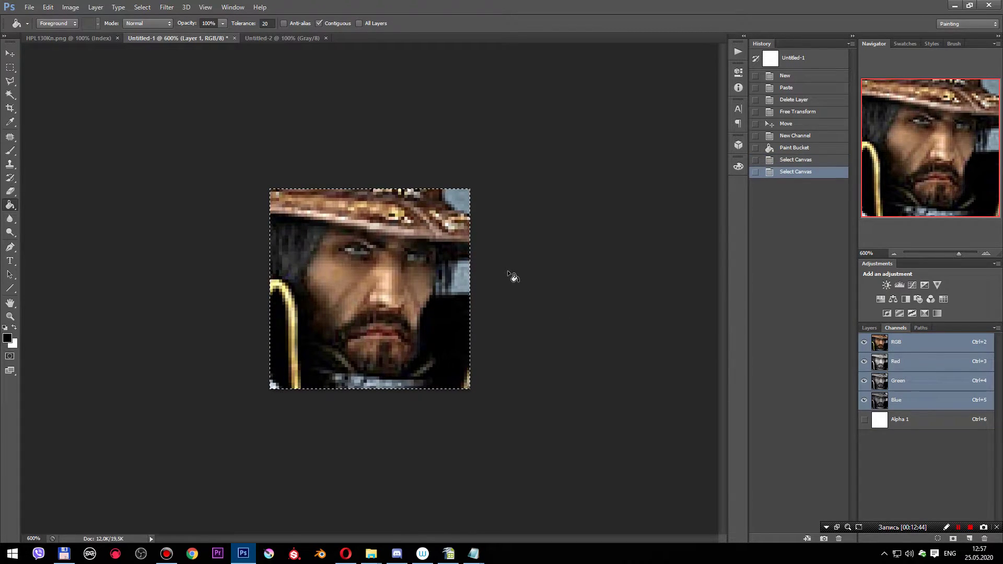
key(ctrl+d)
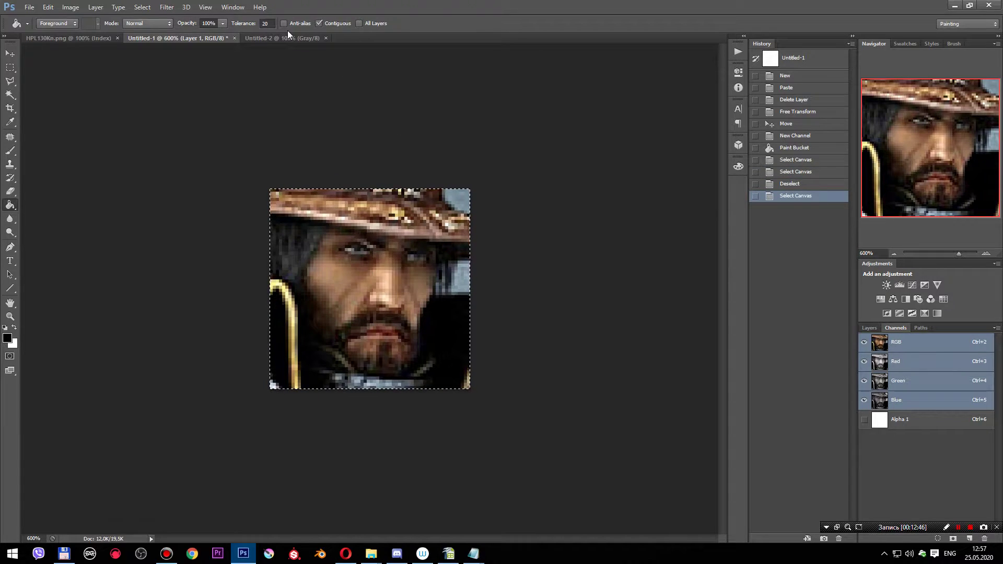
- Check the grayscale 128 × 128 pixel document's layers and channels and close the document
click(291, 36)
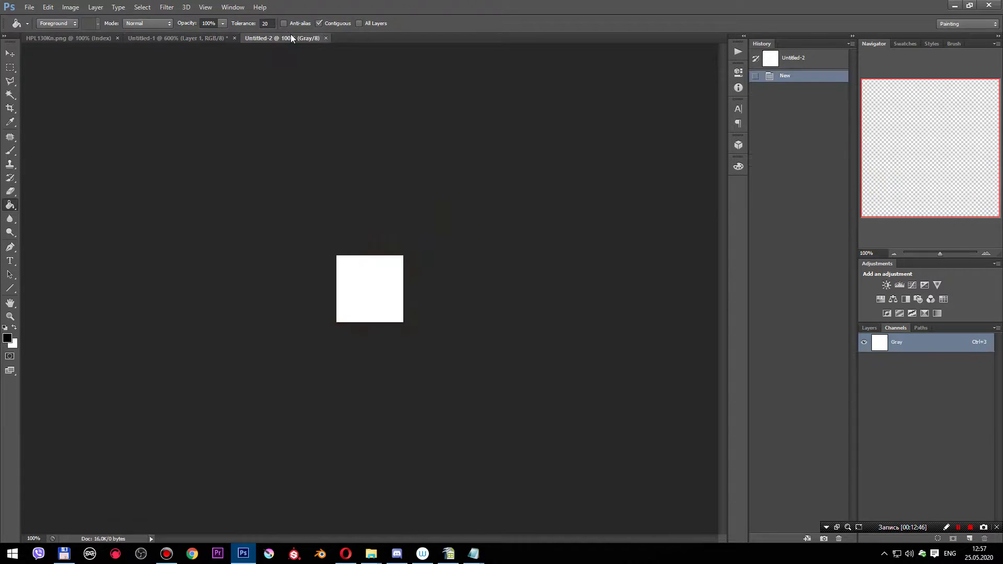
click(876, 329)
click(897, 328)
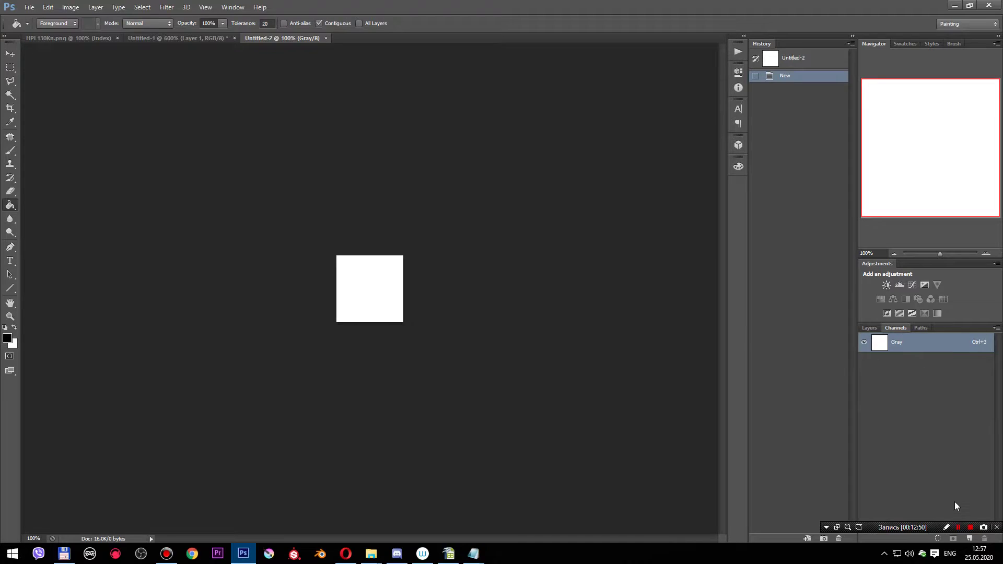
click(326, 38)
- Create a new 128 × 128 pixel RGB Color document at 300 pixels/inch with a white background
click(27, 8)
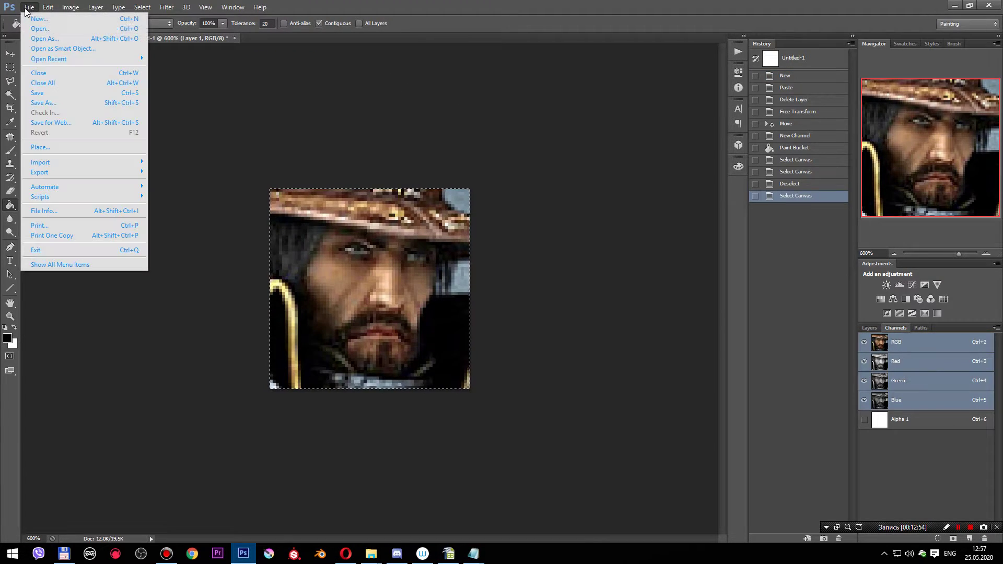
click(39, 19)
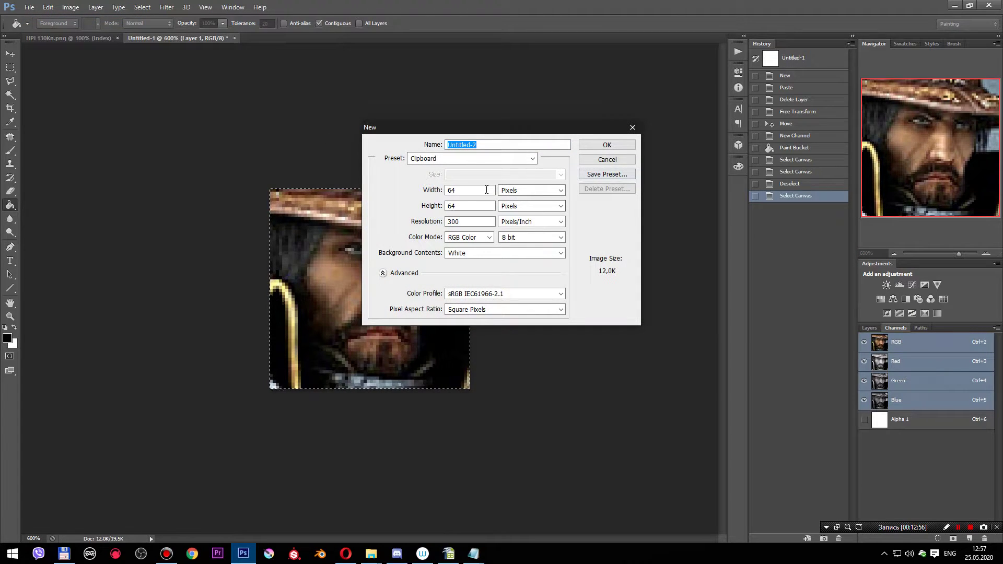
double_click(486, 189)
text(128)
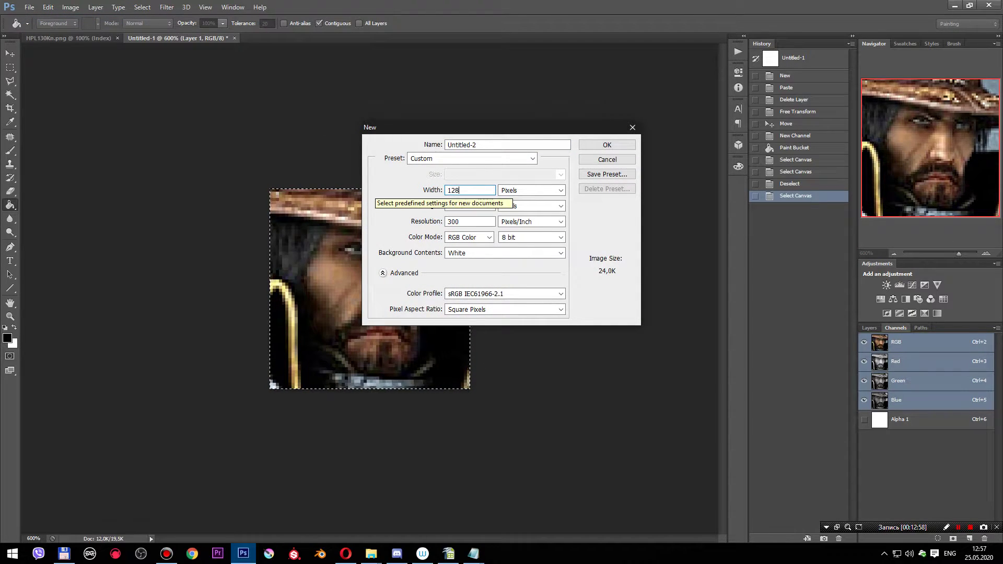
key(Tab)
text(128)
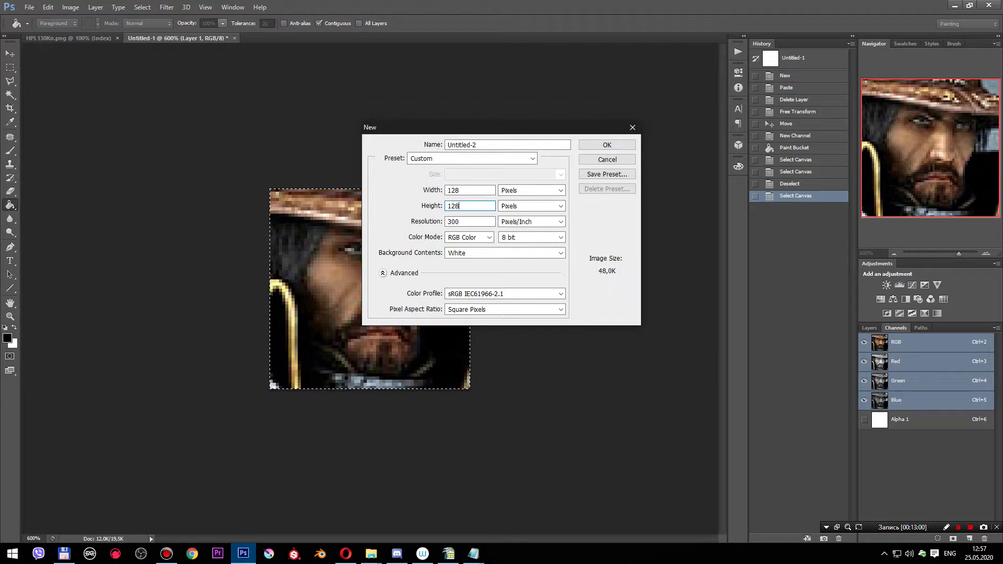
click(607, 146)
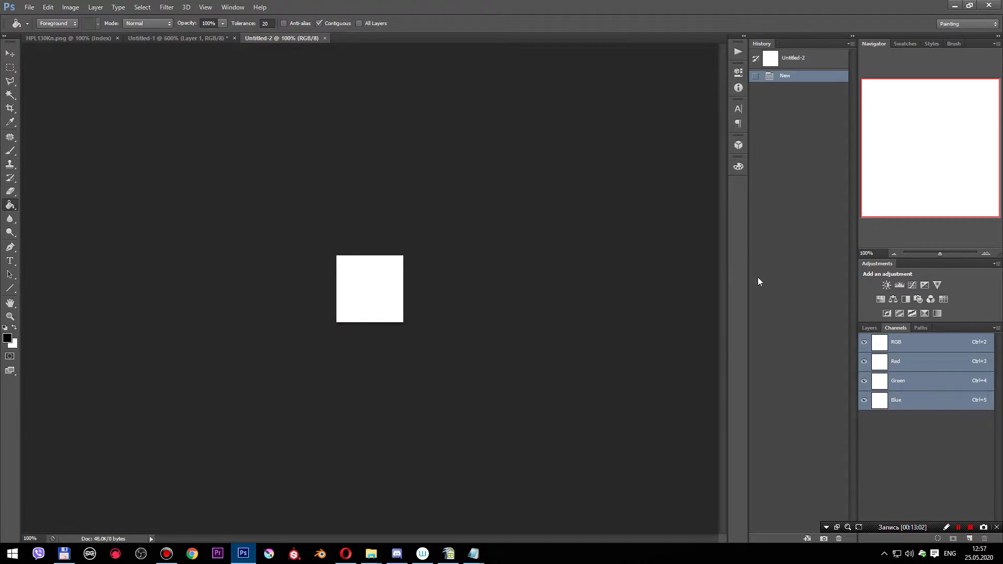
- Paste the portrait into the new RGB document and delete the white Background layer
key(ctrl+v)
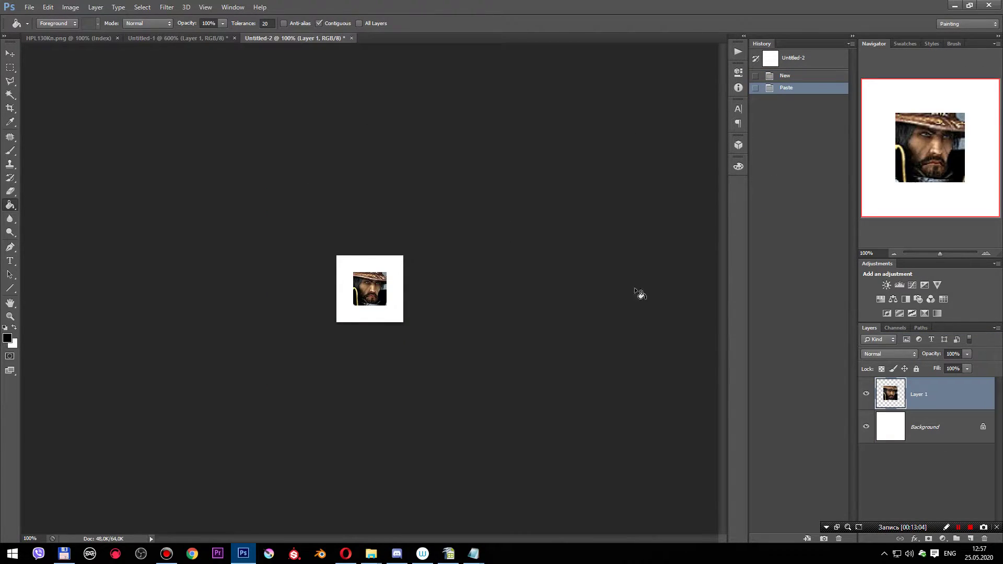
click(941, 428)
key(Delete)
click(899, 329)
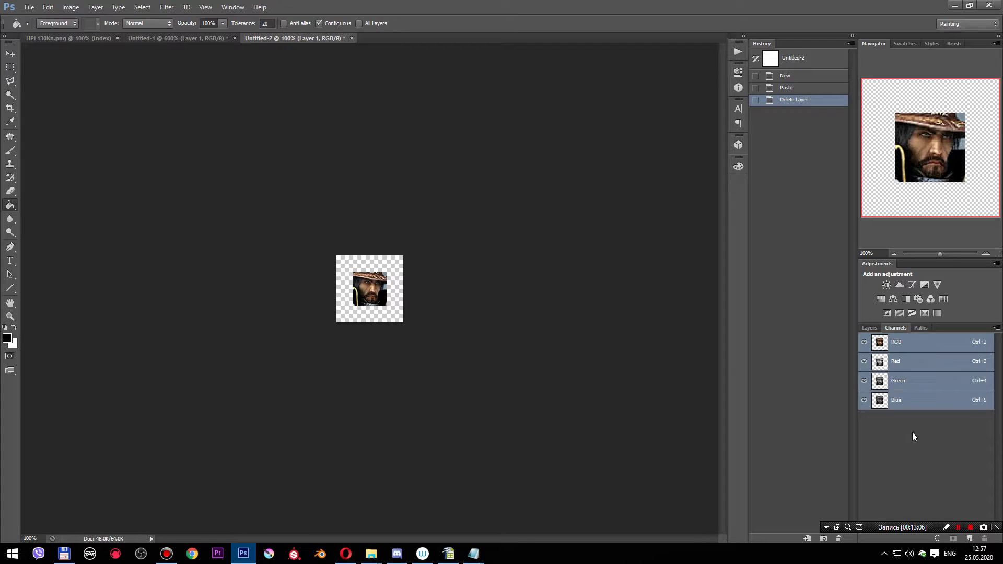
click(870, 328)
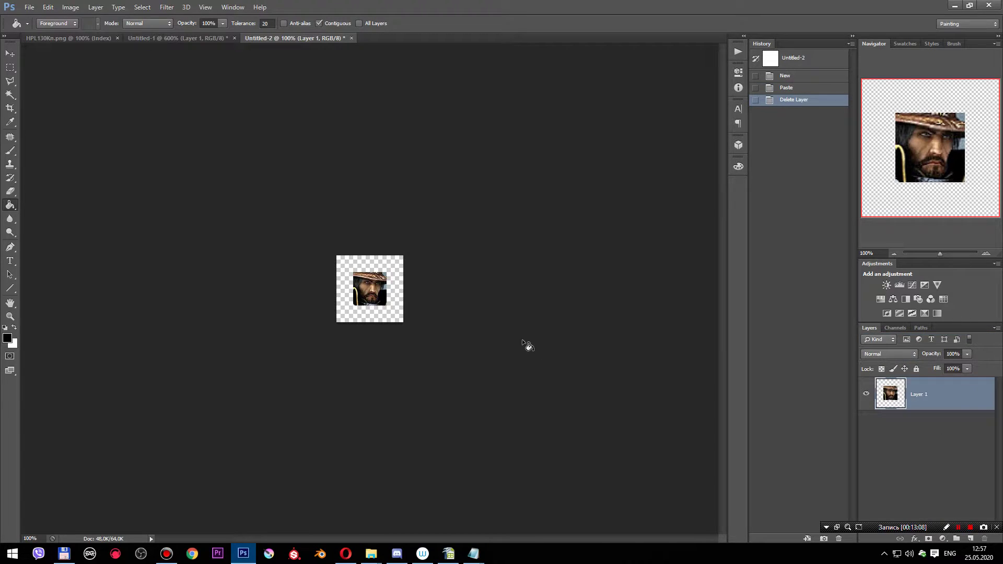
- Scale the pasted portrait layer to 200% in width and height so it fills the 128 px canvas
key(ctrl+t)
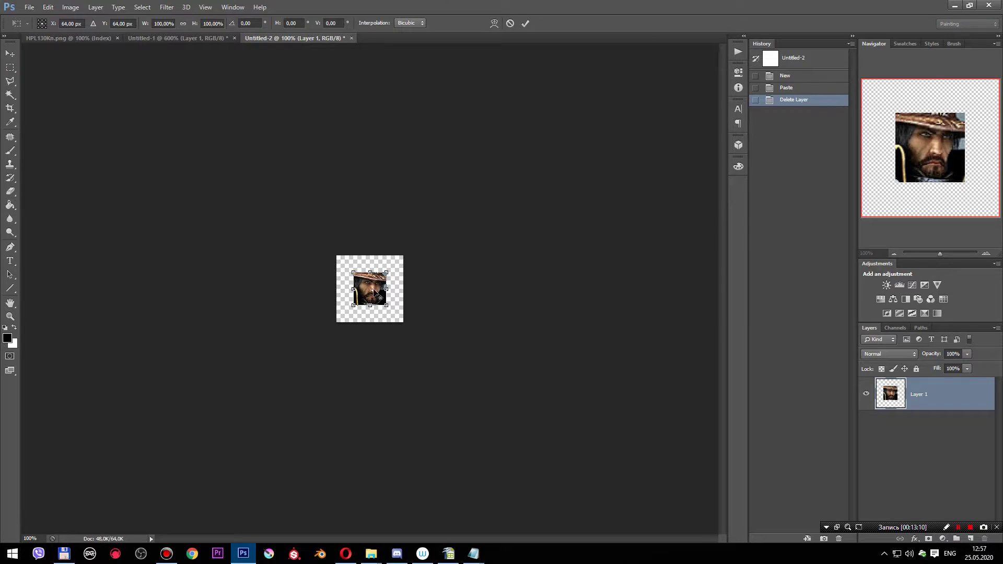
click(156, 23)
key(BackSpace)
text(2)
key(Return)
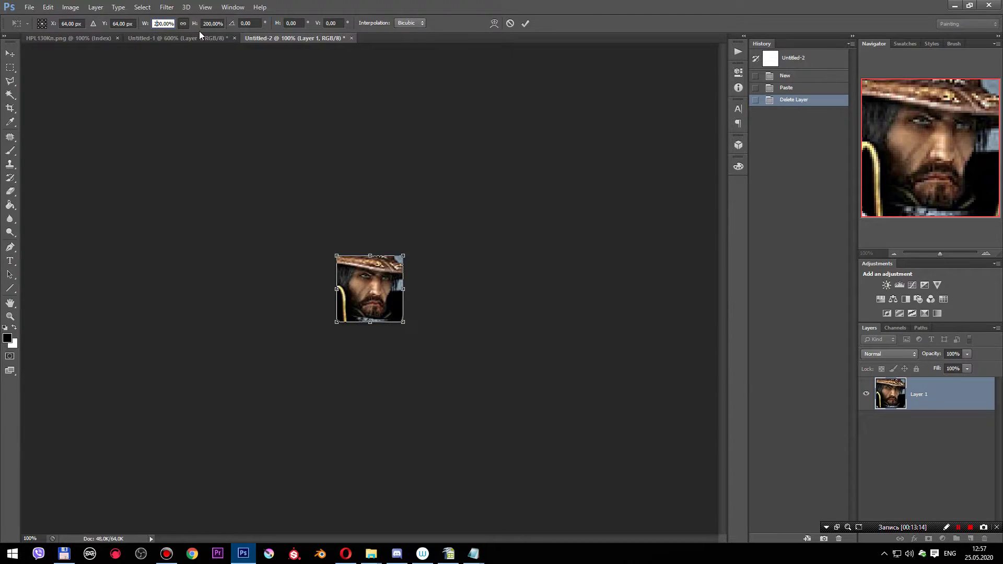
key(g)
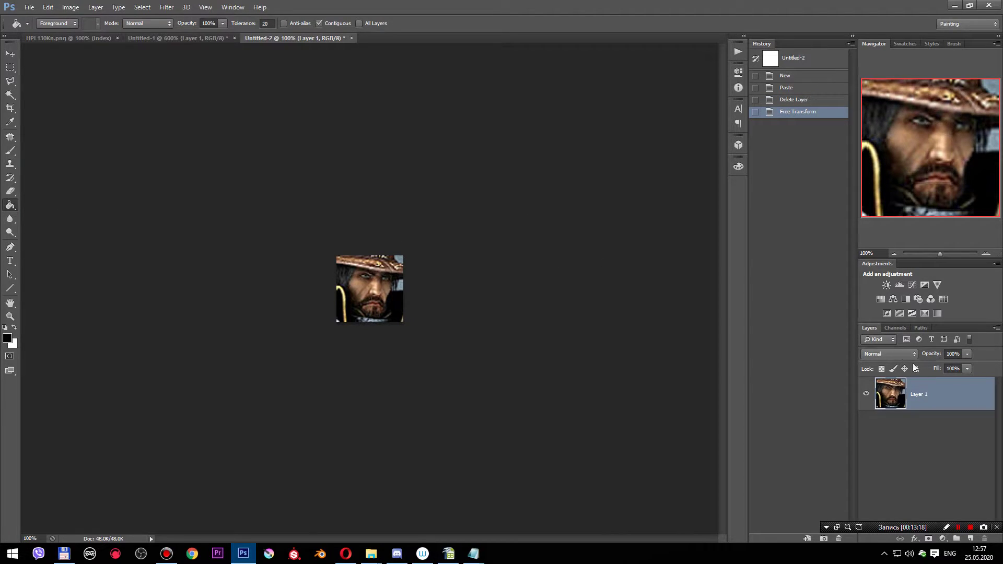
- Add an alpha channel filled with white and make the RGB composite the only active and visible channel set
click(895, 328)
click(968, 538)
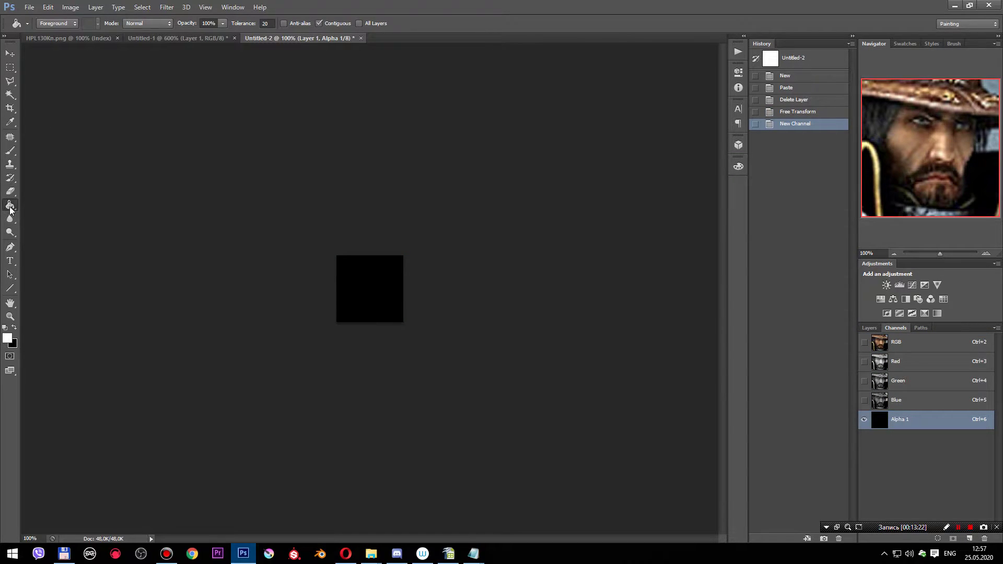
click(390, 290)
click(863, 342)
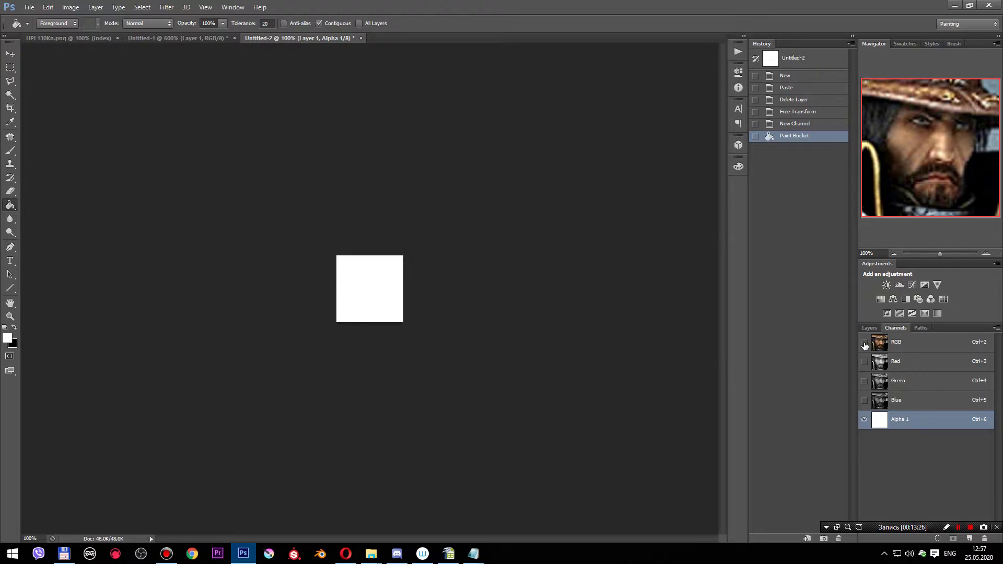
click(864, 420)
click(917, 342)
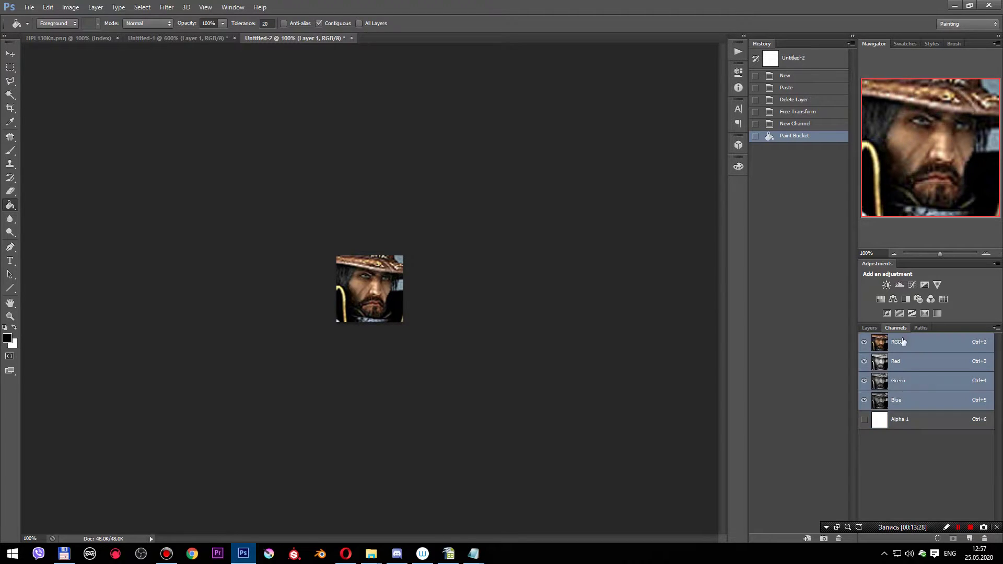
click(869, 329)
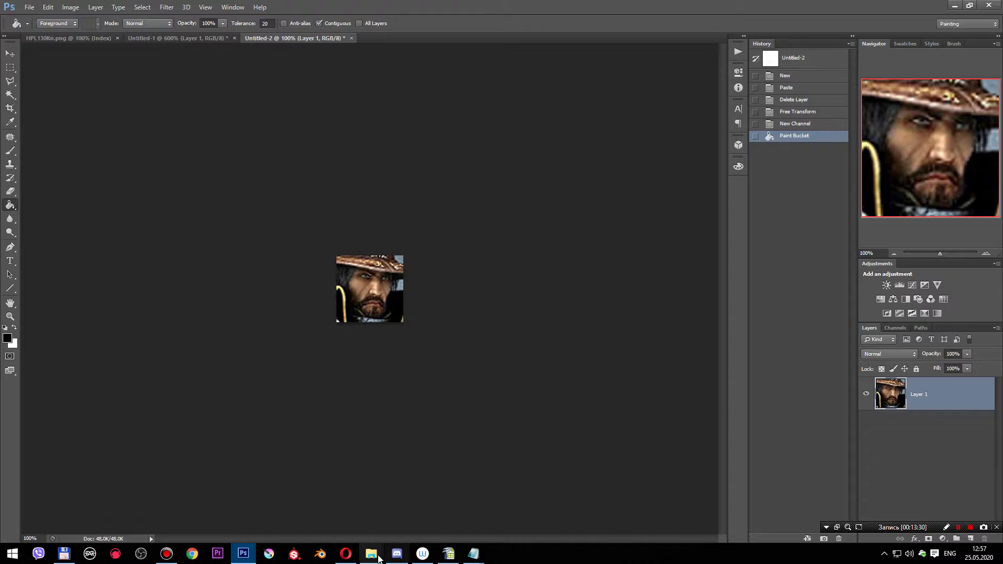
- Switch to the Heaven icons folder in File Explorer and copy the file name Heaven_Vittorio_128x128.(Texture) from its .dds file
mouse_move(371, 553)
click(577, 513)
scroll(294, 415, down, 1)
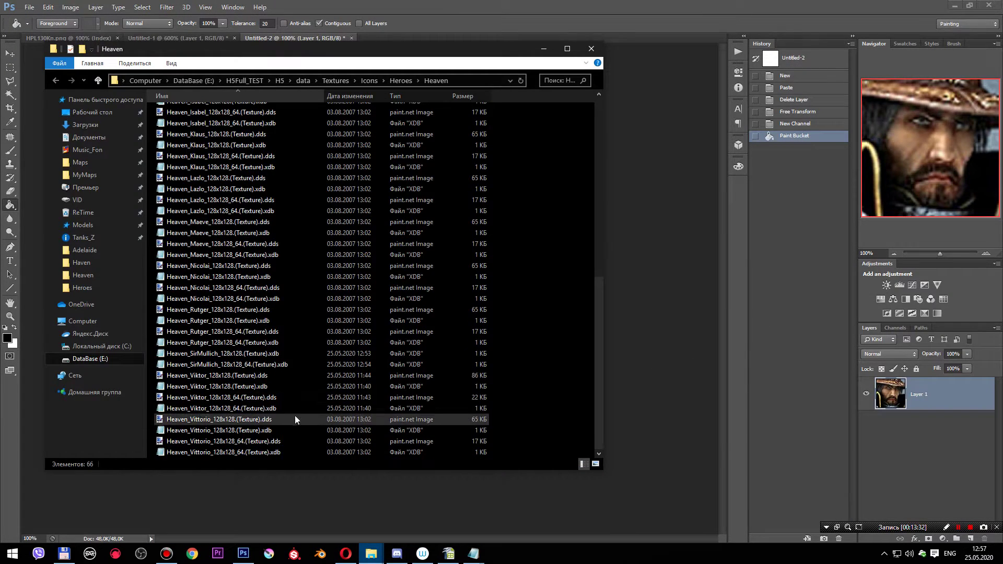
right_click(211, 417)
click(254, 393)
key(ctrl+c)
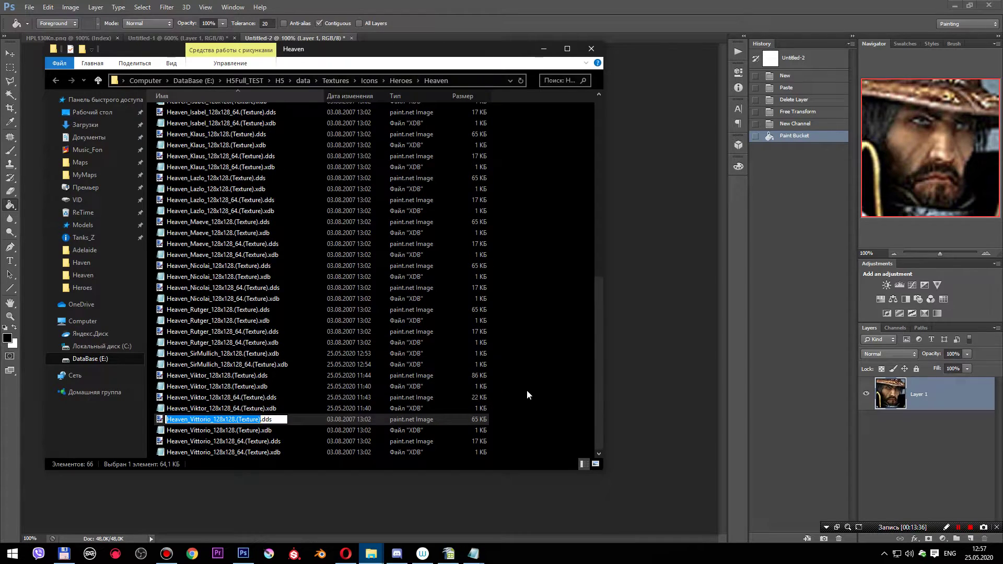
click(534, 371)
click(650, 220)
- Start saving a copy of the 128 px portrait in the SirMullich folder with the D3D/DDS format
click(28, 7)
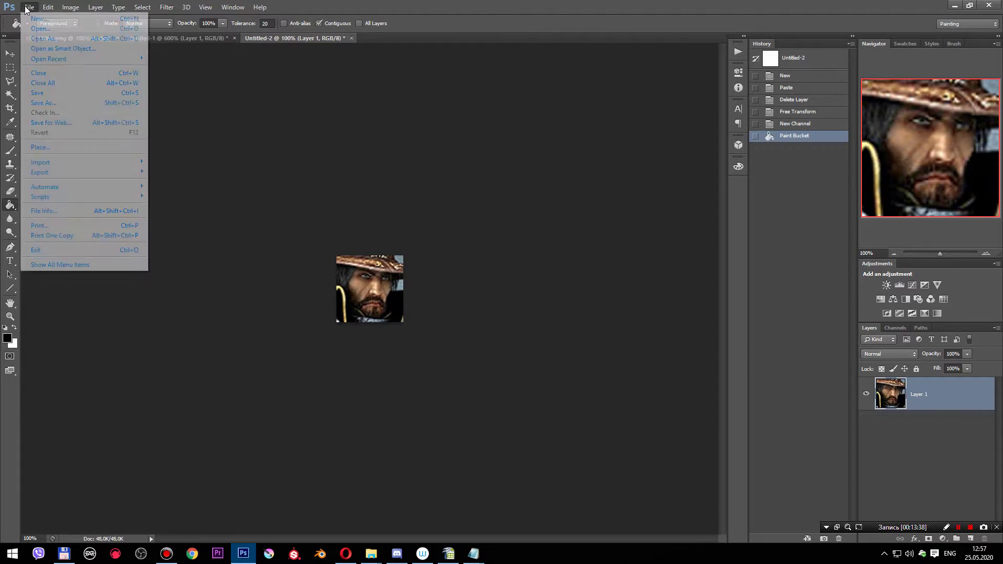
click(52, 102)
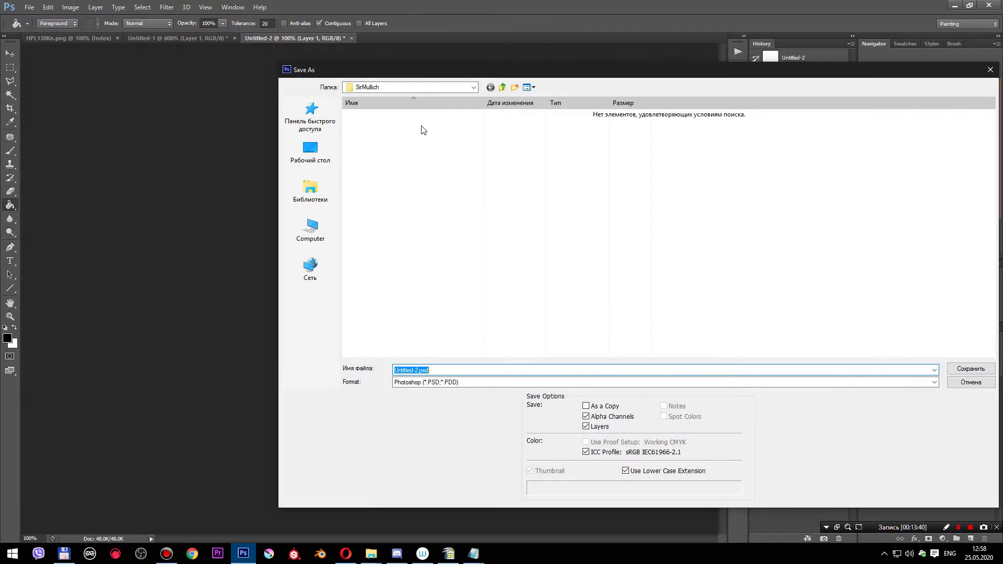
click(453, 383)
click(455, 419)
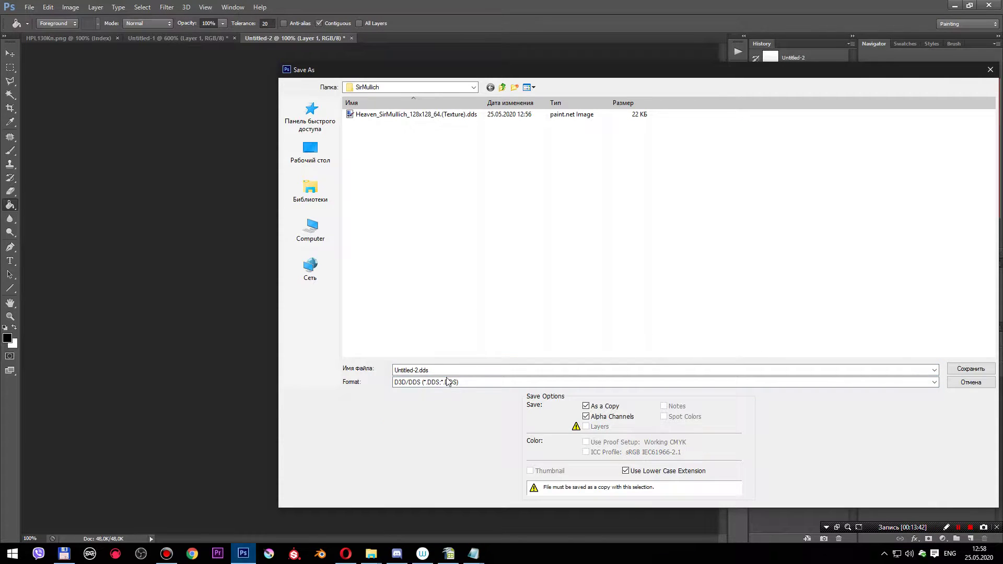
- Name the texture Heaven_SirMullich_128x128.(Texture).dds based on the copied file name and save it
click(418, 370)
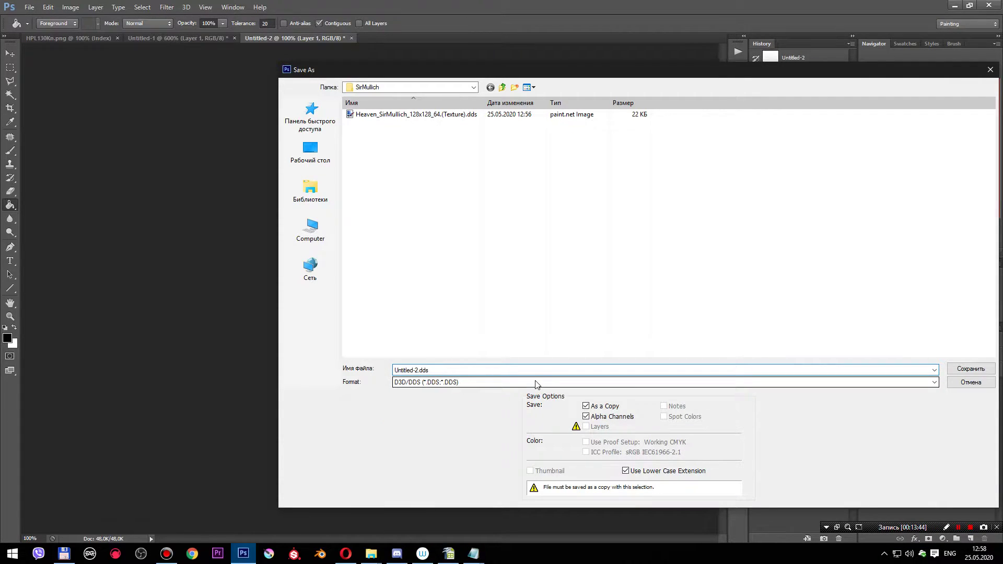
key(BackSpace)
key(BackSpace)
key(BackSpace)
key(BackSpace)
key(BackSpace)
key(BackSpace)
key(BackSpace)
key(BackSpace)
key(BackSpace)
key(BackSpace)
key(ctrl+v)
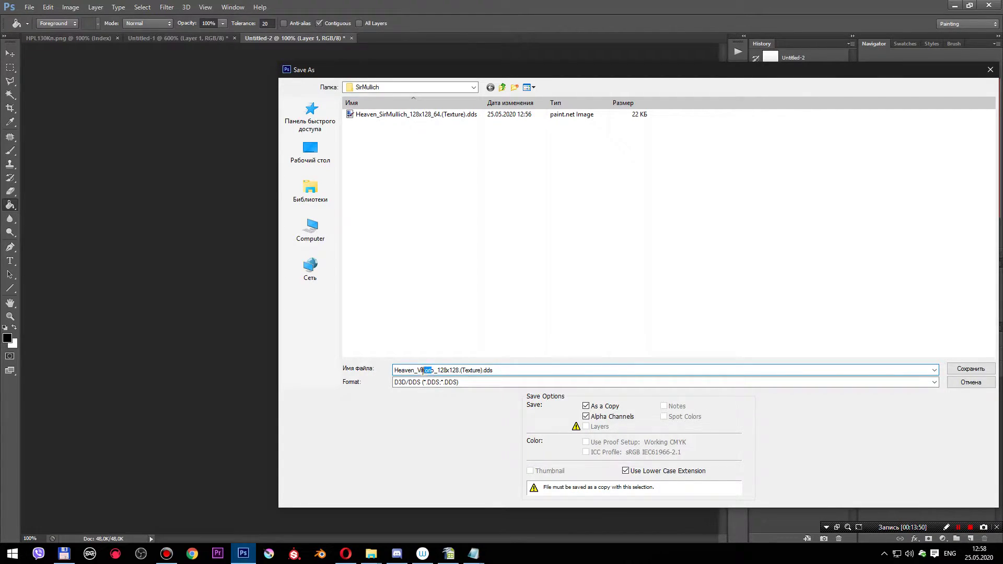
text(Sir)
key(Delete)
text(Mullich)
click(965, 369)
click(553, 140)
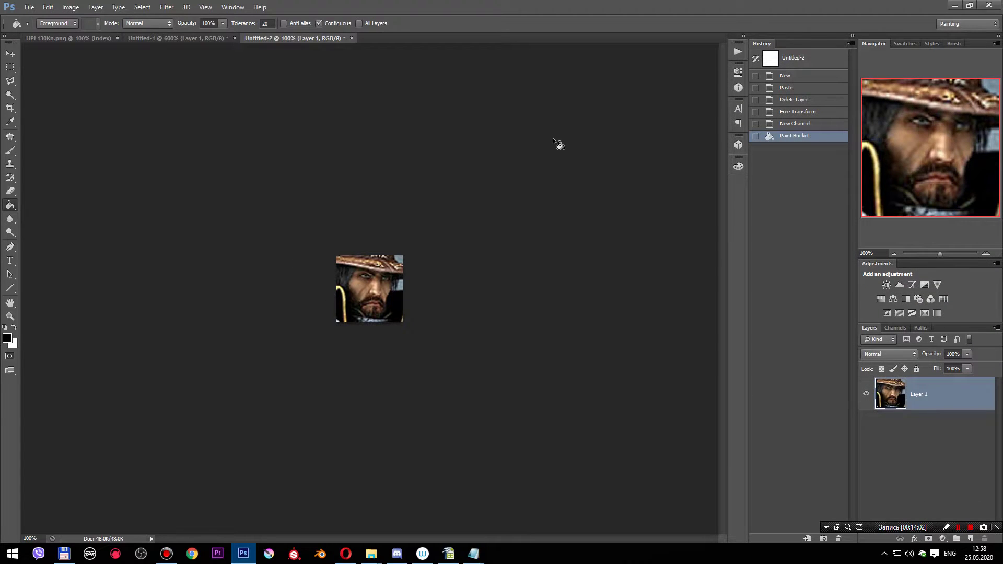
- Switch to the Heaven icons folder and review the contents of the SirMullich 128x128 and 128x128_64 texture .xdb files
mouse_move(371, 553)
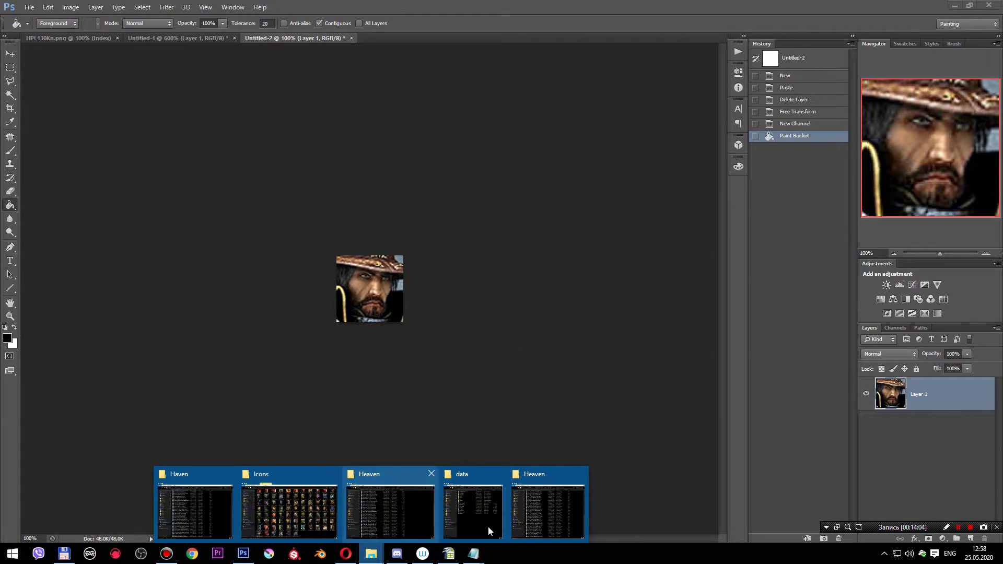
click(560, 505)
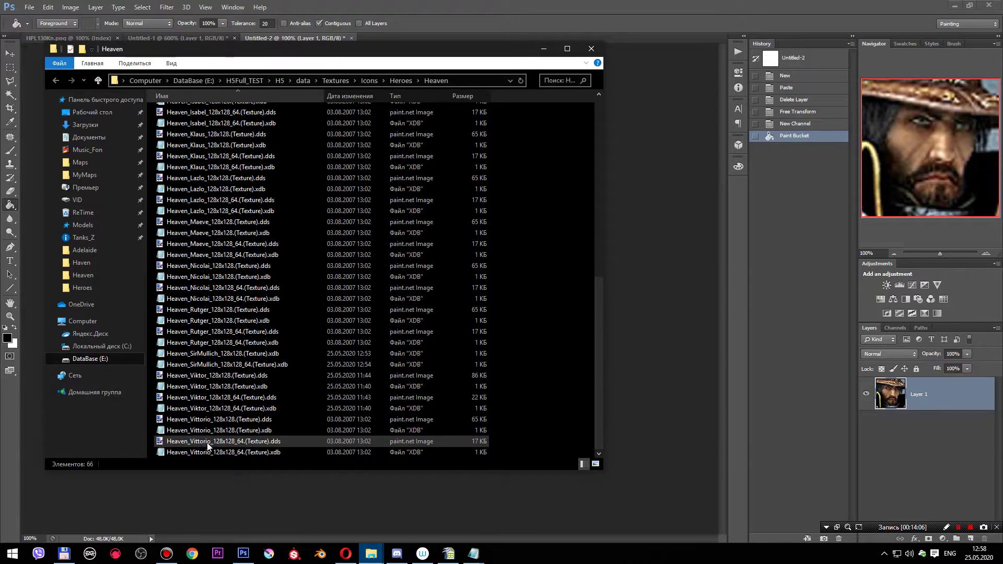
right_click(215, 354)
click(313, 52)
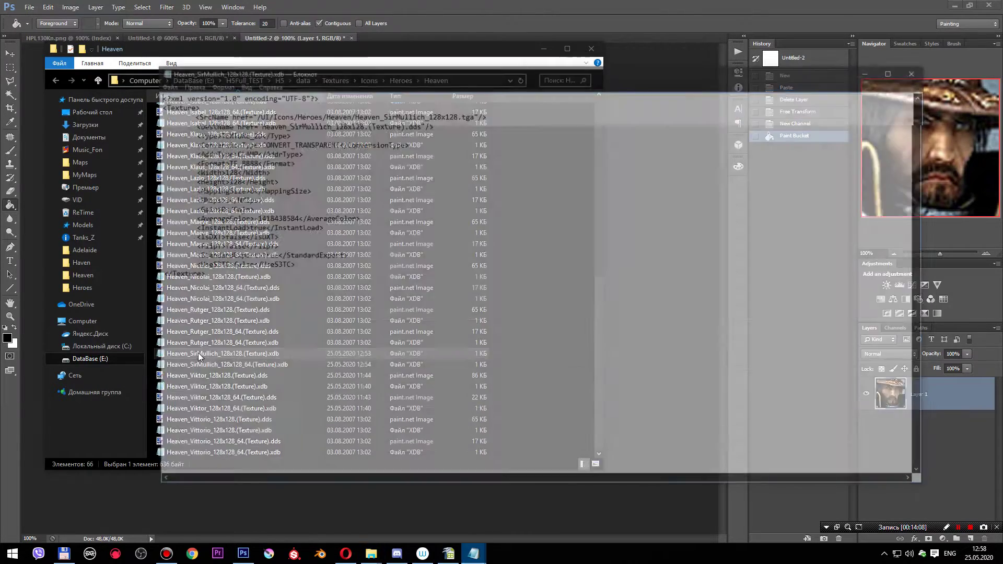
click(919, 70)
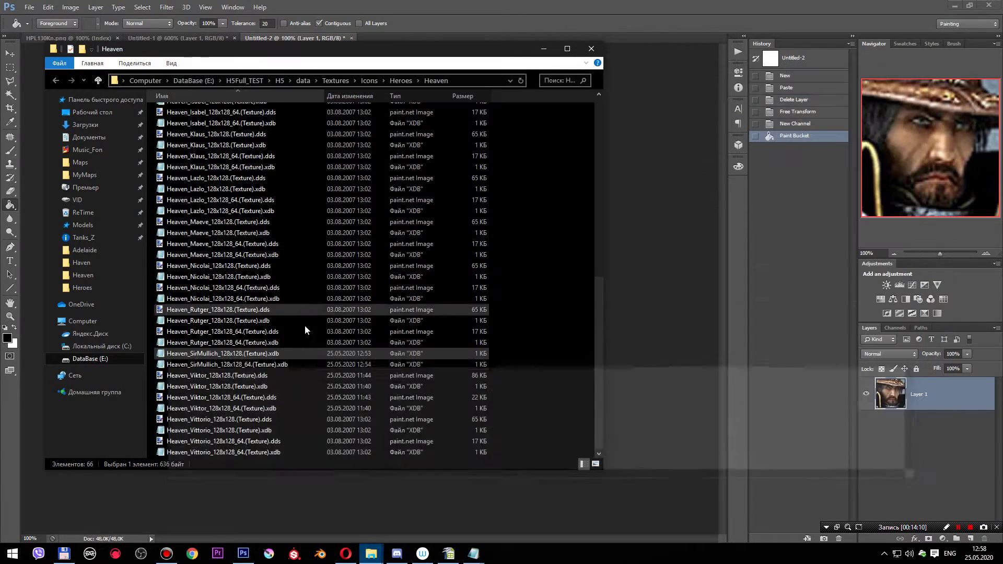
double_click(208, 353)
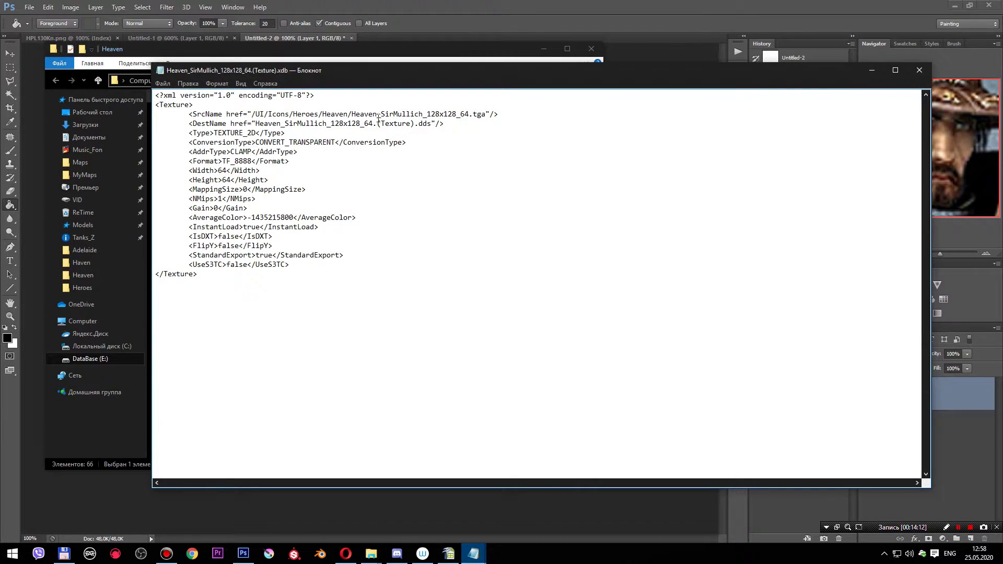
click(919, 70)
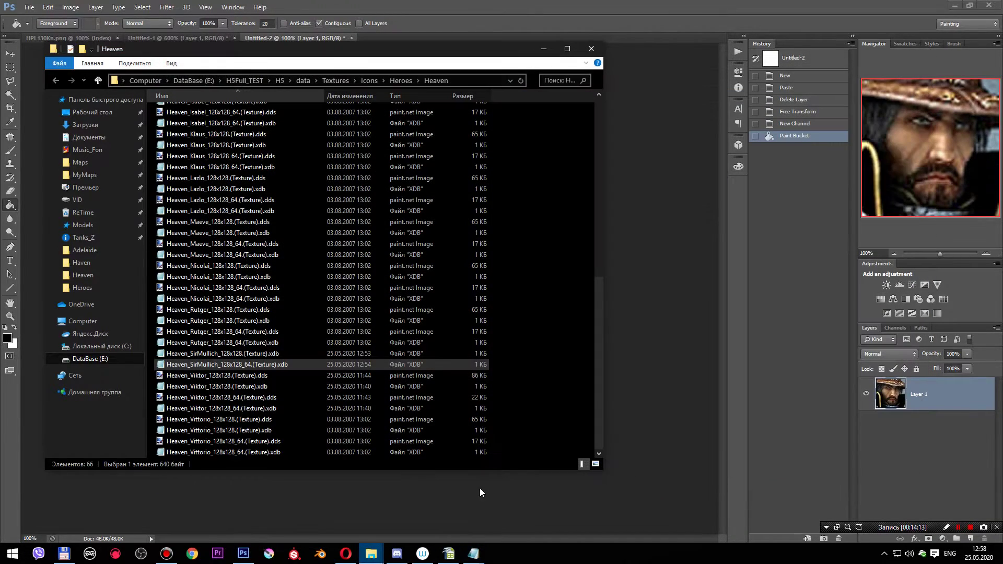
- Copy both SirMullich .dds textures from the H5_Heroes_Pull SirMullich folder into the Heaven icons folder
click(377, 555)
click(301, 505)
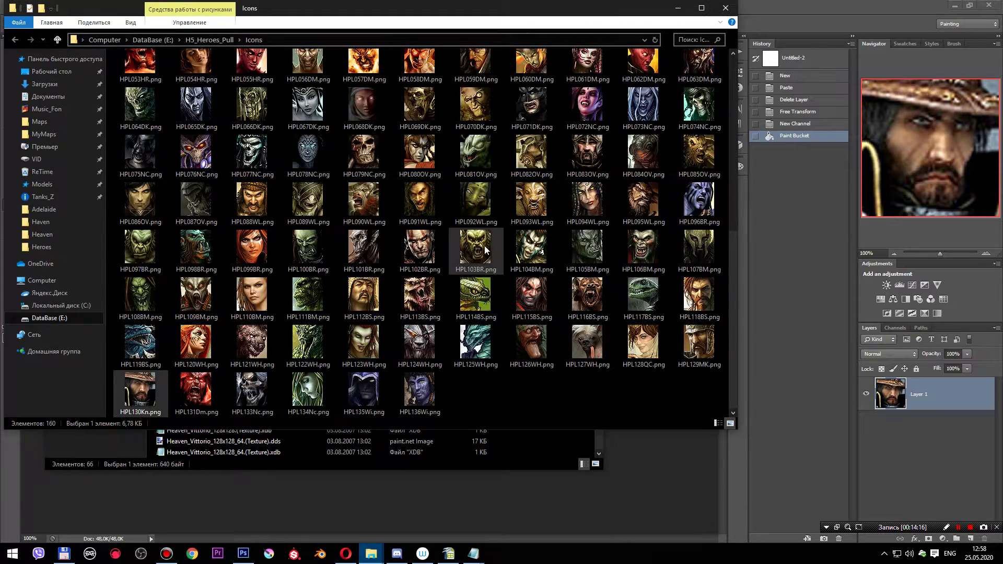
click(209, 40)
double_click(313, 83)
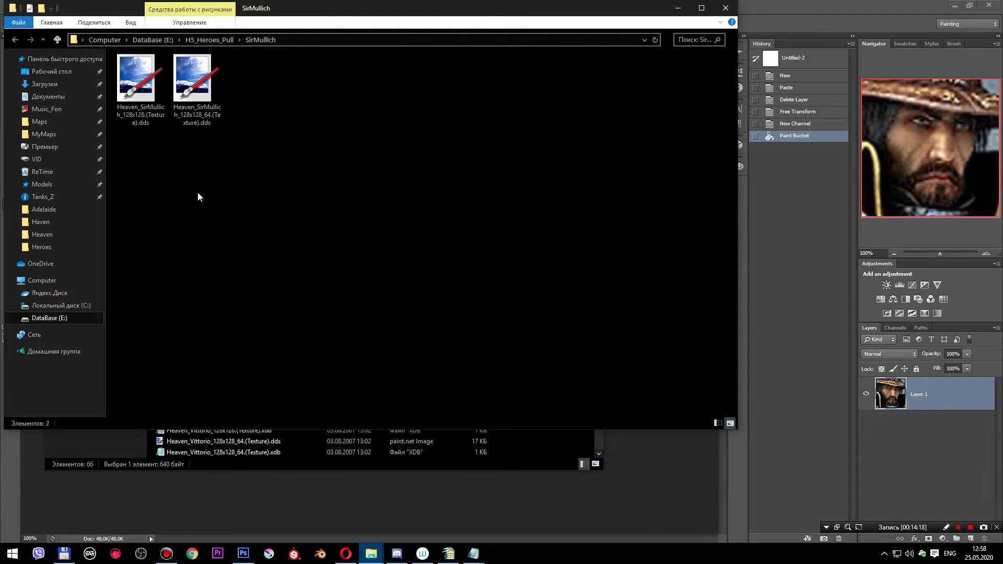
drag(301, 199, 130, 79)
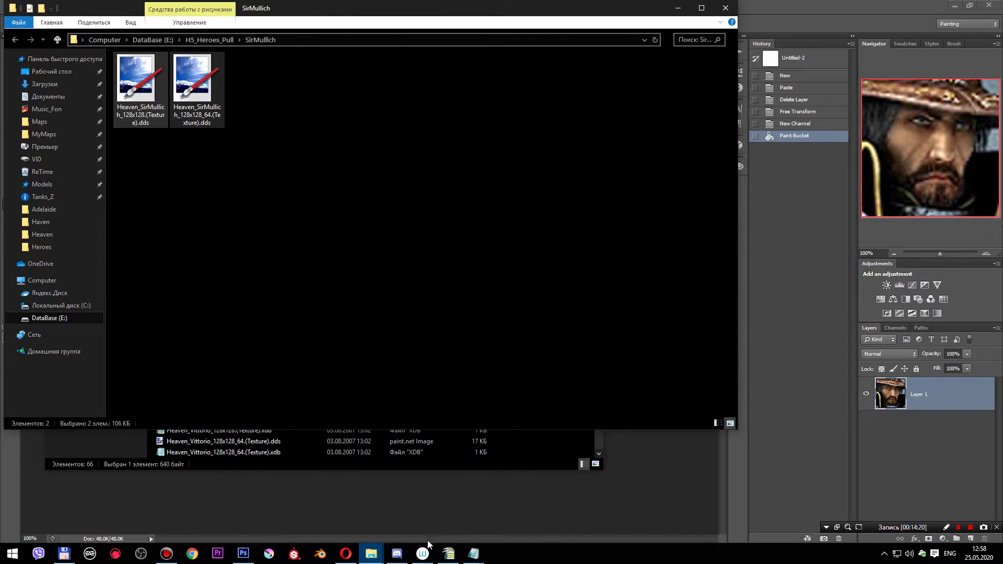
click(370, 553)
click(293, 502)
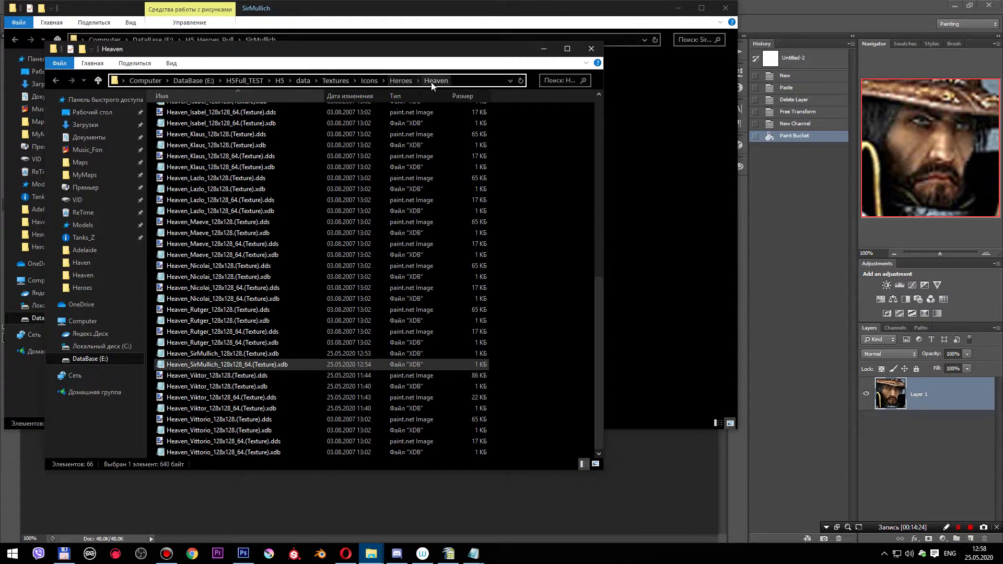
click(537, 367)
key(ctrl+v)
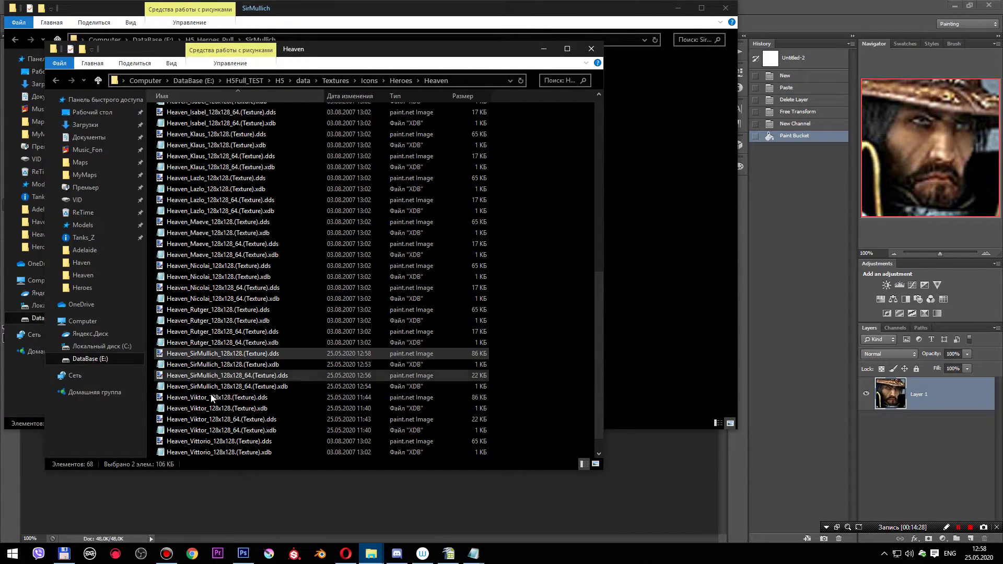
click(556, 314)
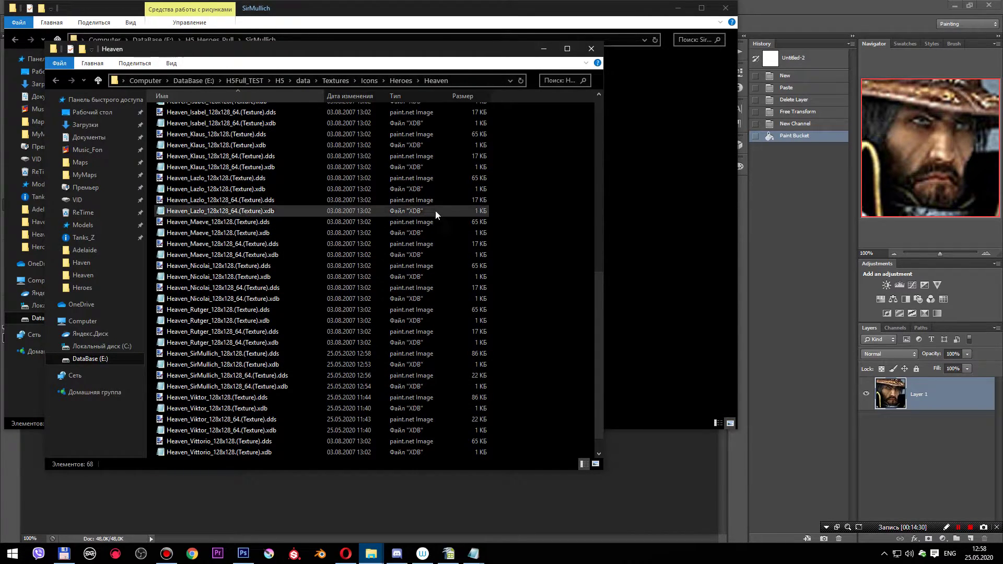
- In SirMullich.(AdvMapHeroShared).xdb, replace Vittorio with SirMullich in the FaceTexture and FaceTextureSmall paths
mouse_move(473, 553)
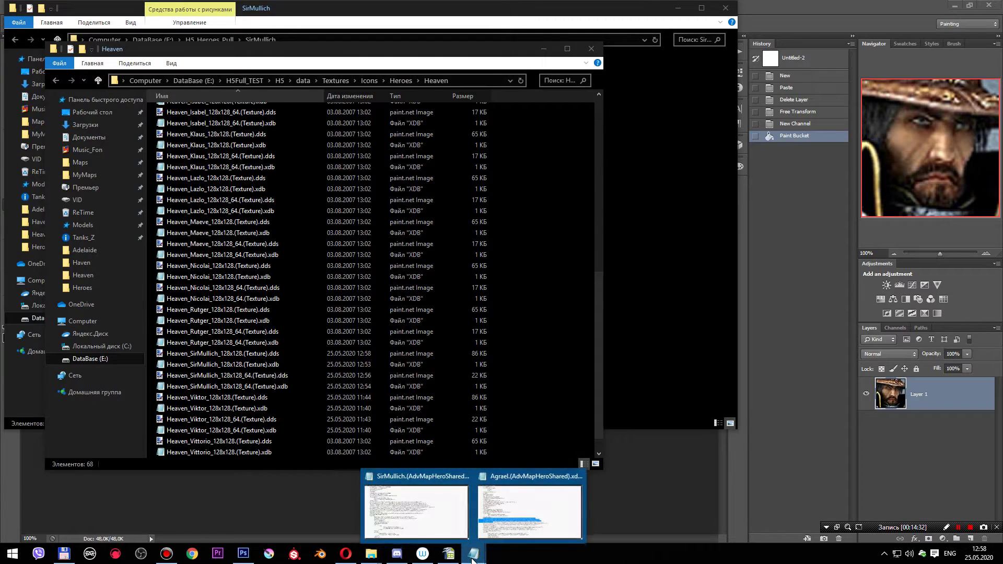
click(418, 504)
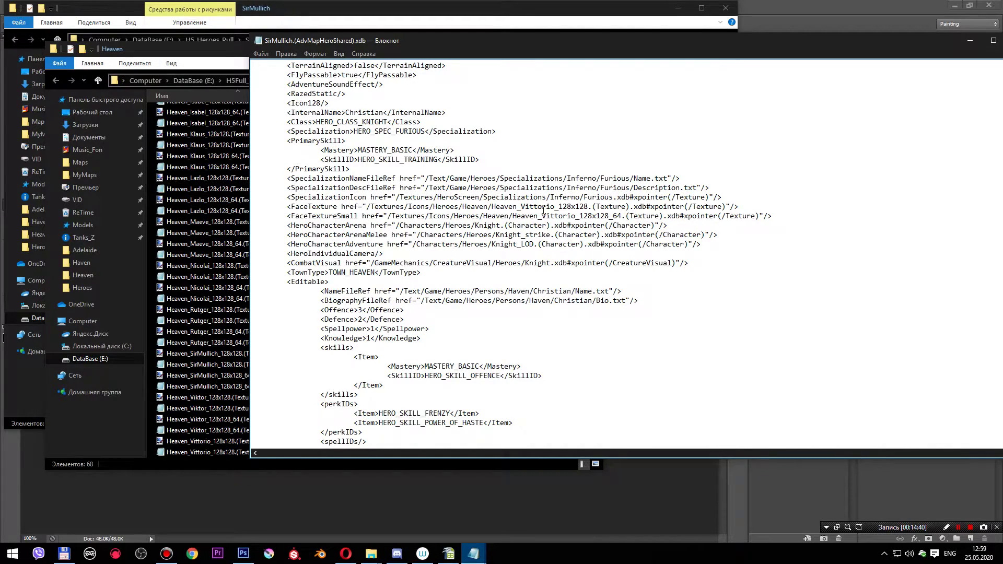
drag(522, 206, 555, 208)
text(Sir)
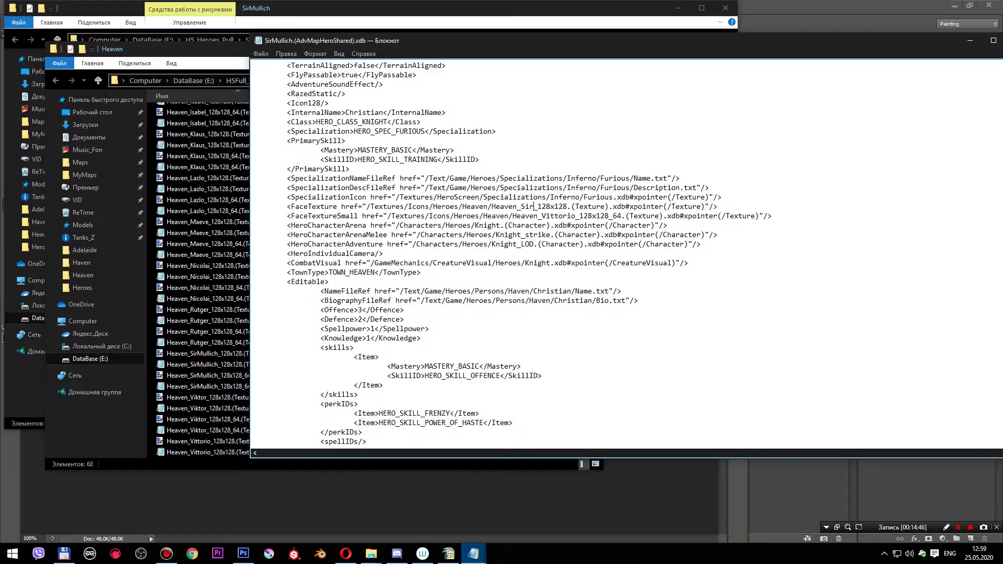
text(Mullic)
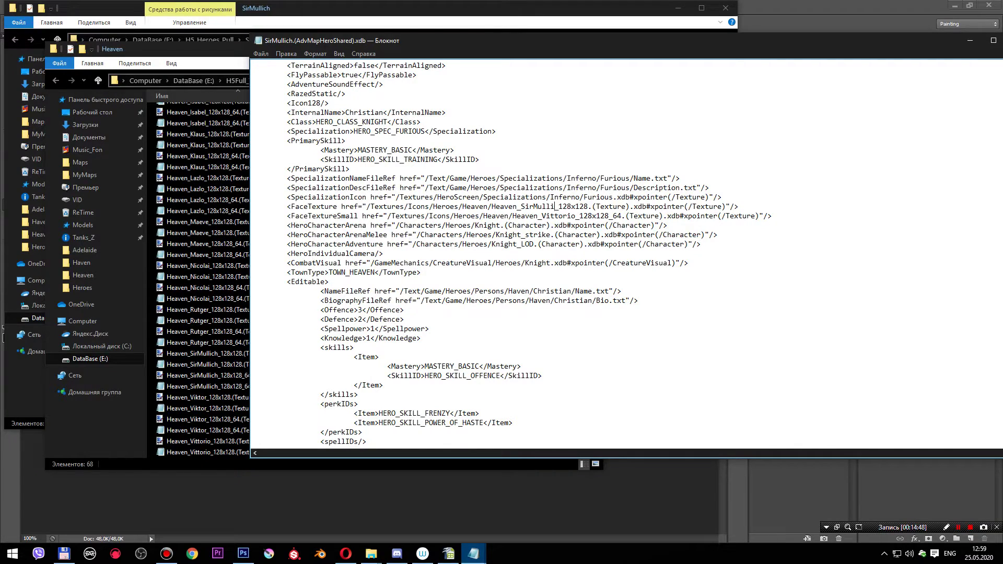
text(h)
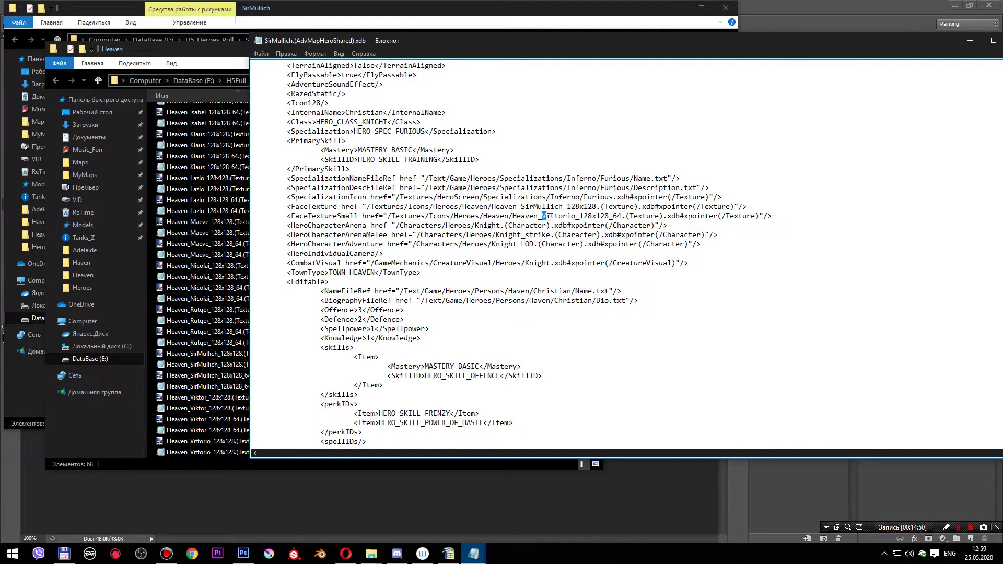
drag(550, 215, 573, 216)
text(SirMullich)
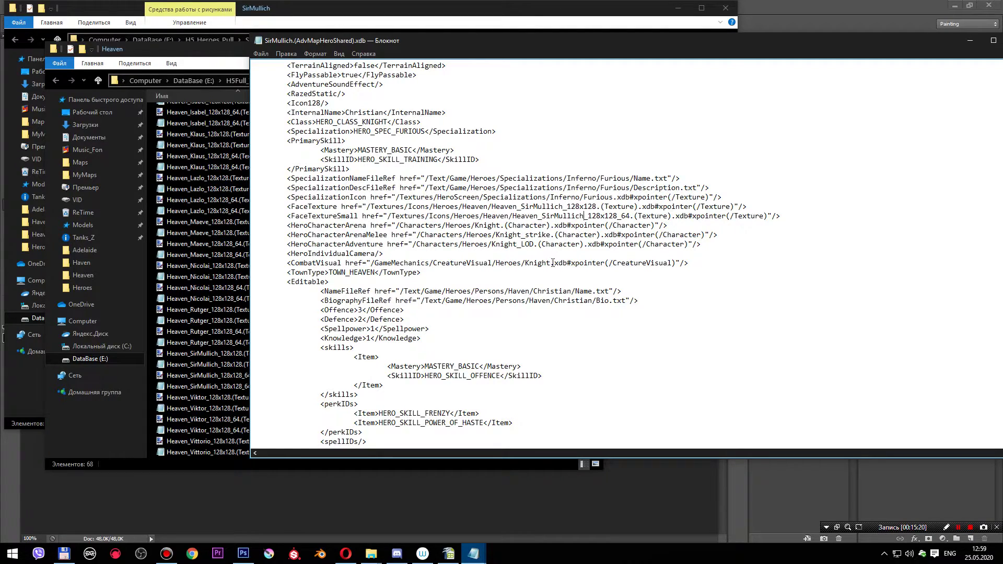
- Review the name and biography file paths in the hero file and open the data/Text/Game/Heroes/Persons/Haven folder in File Explorer
scroll(557, 259, down, 2)
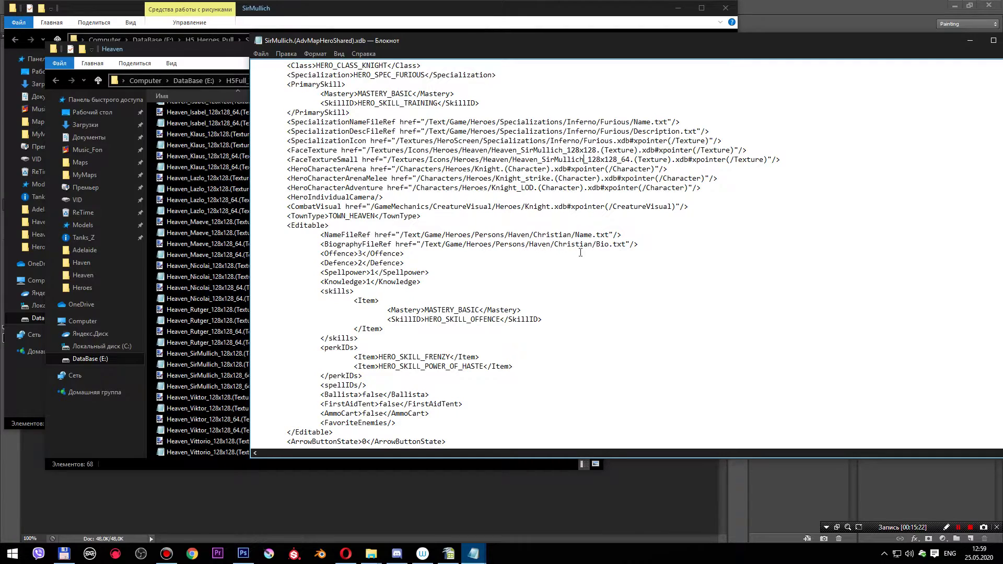
scroll(270, 158, up, 3)
scroll(364, 174, down, 1)
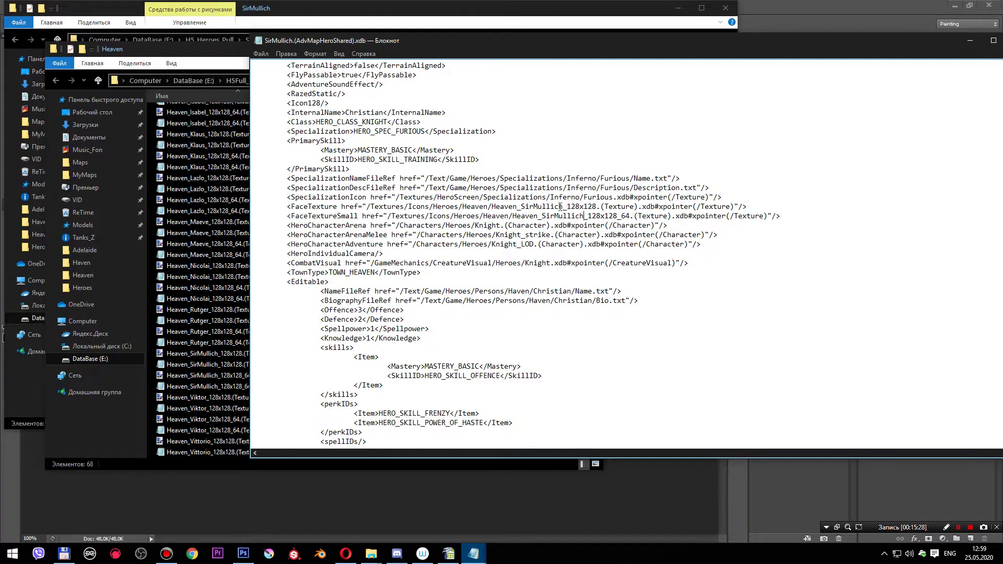
scroll(573, 211, down, 2)
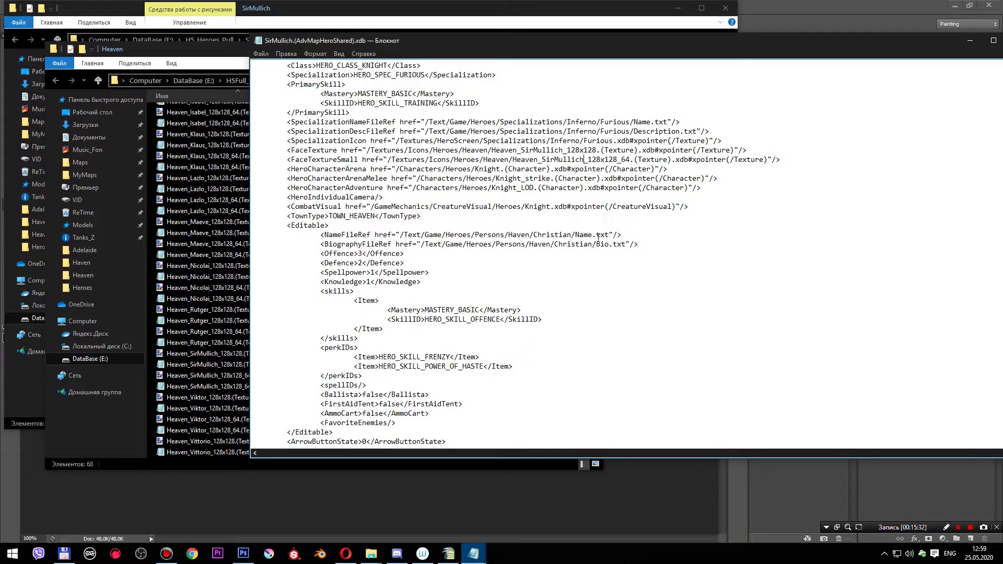
mouse_move(371, 553)
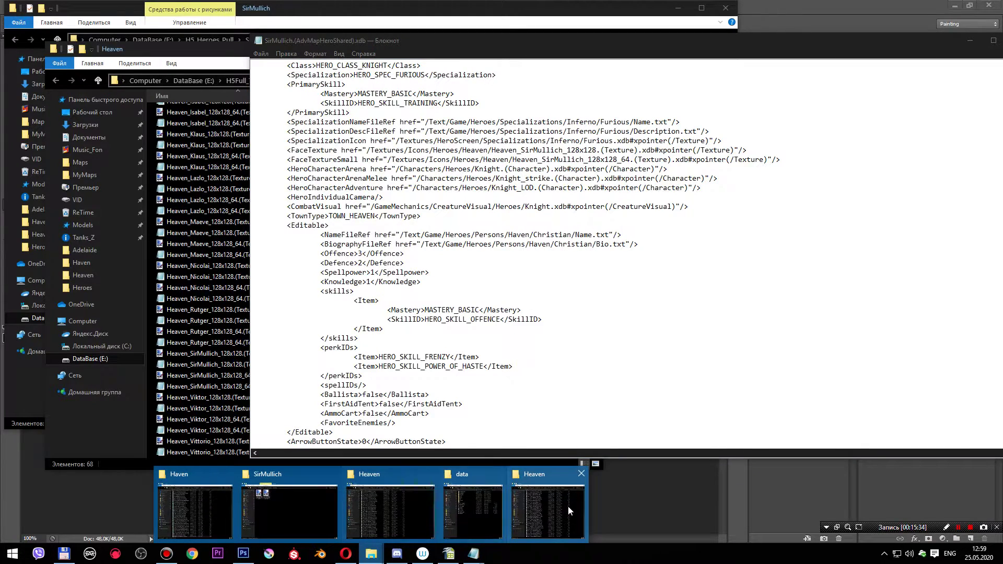
click(476, 496)
click(307, 80)
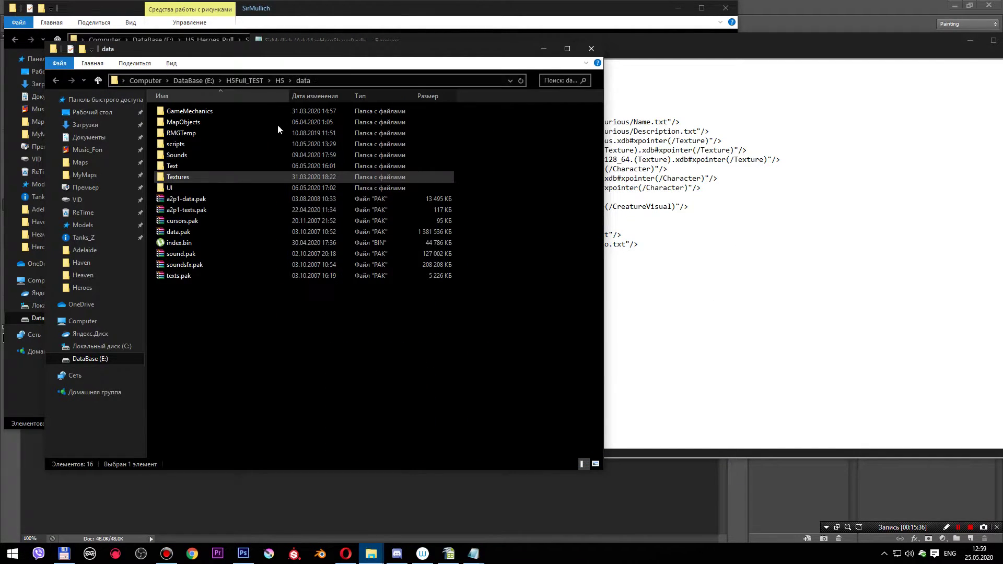
double_click(185, 168)
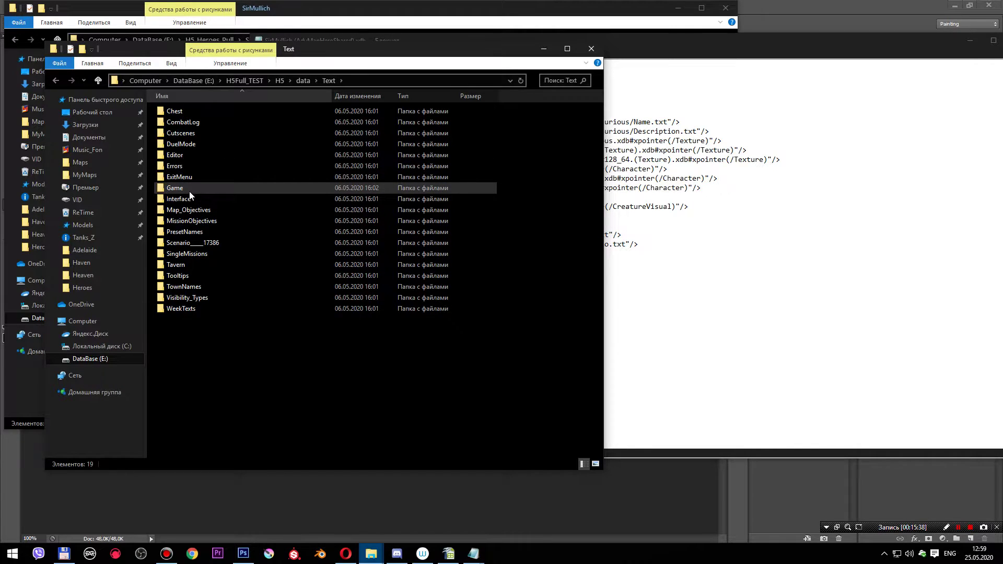
double_click(189, 189)
double_click(188, 211)
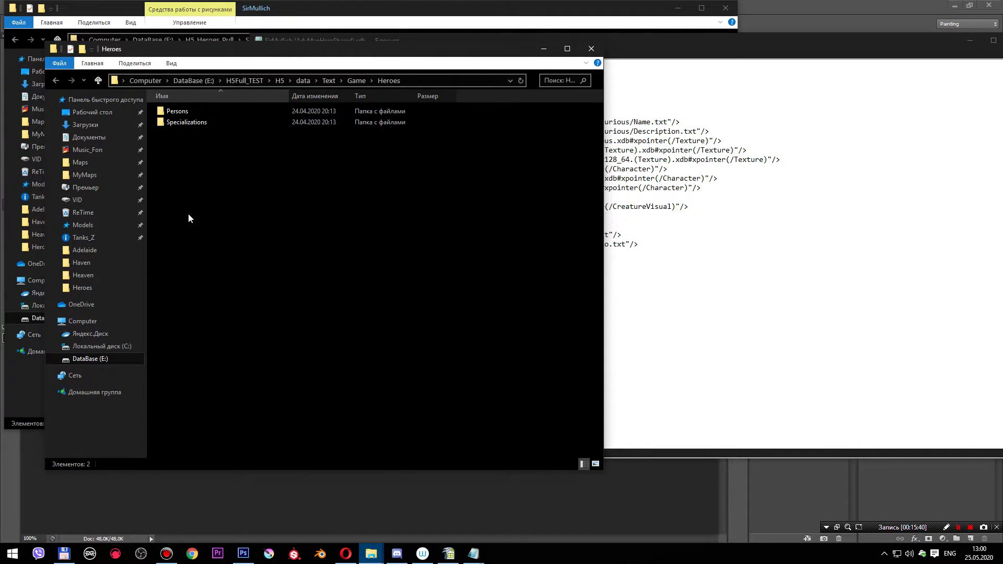
click(194, 113)
double_click(194, 113)
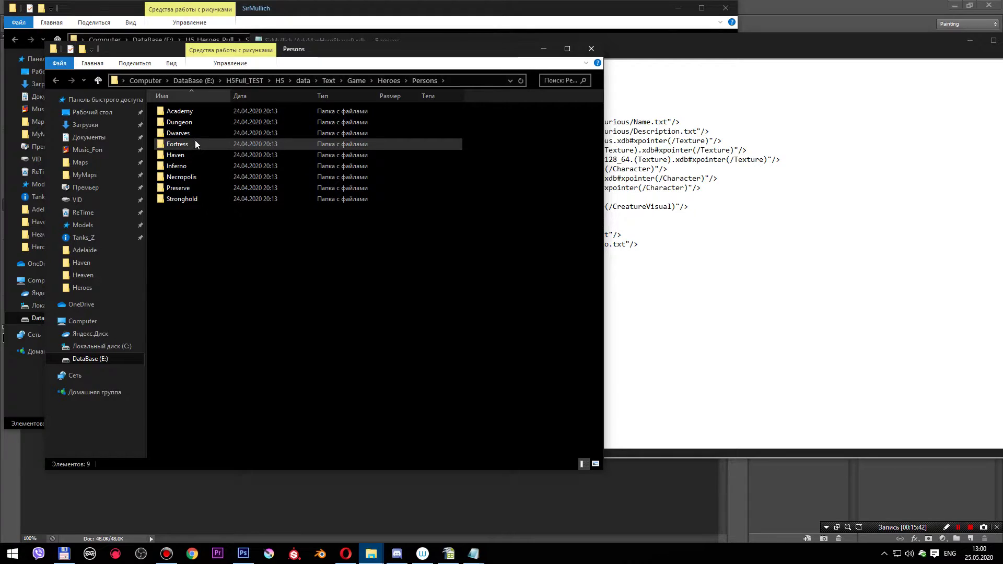
double_click(190, 157)
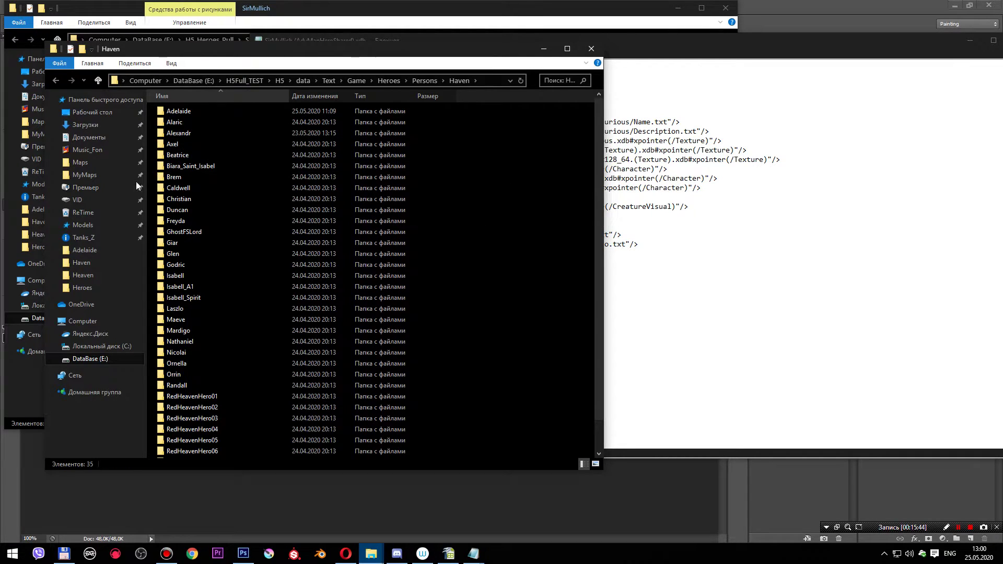
- Check the text paths in the hero file and create a new folder named SirMullich in the Haven persons folder
key(alt+Tab)
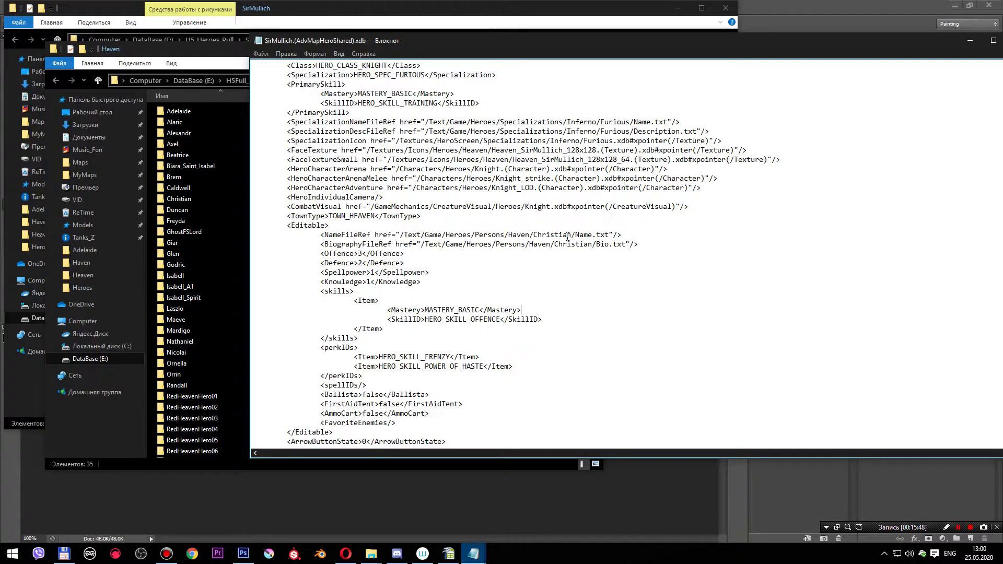
click(199, 187)
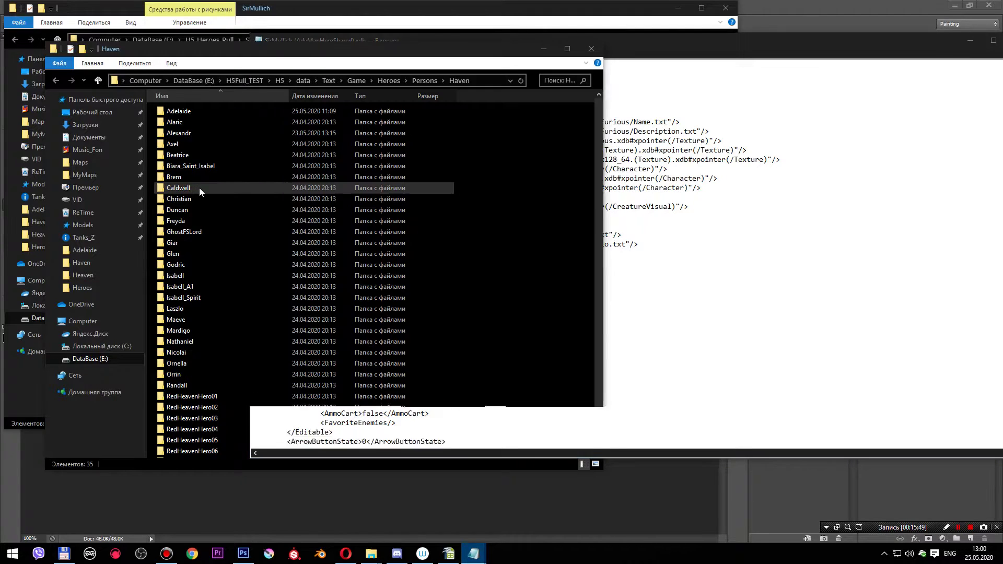
right_click(518, 214)
mouse_move(579, 374)
click(710, 377)
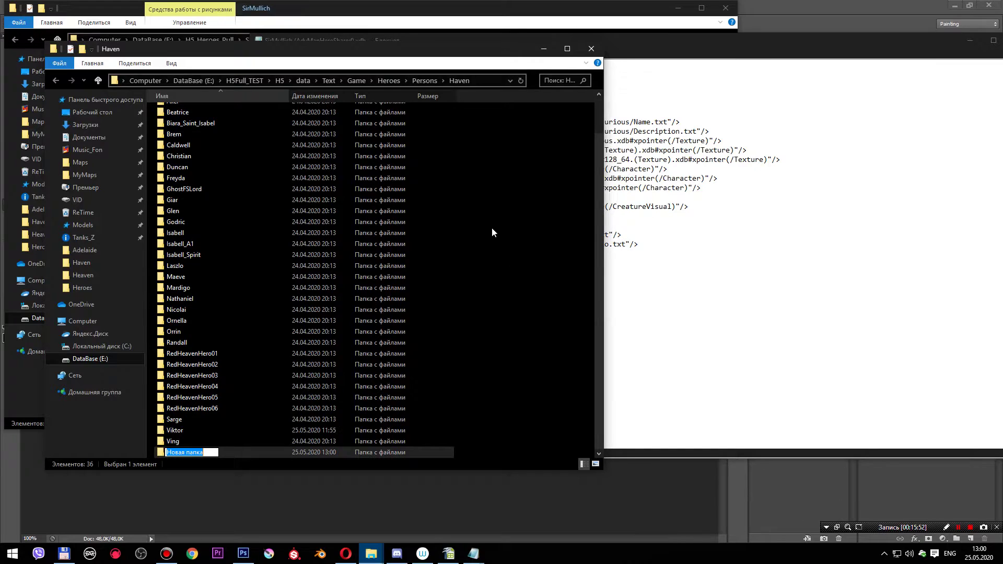
text(Si)
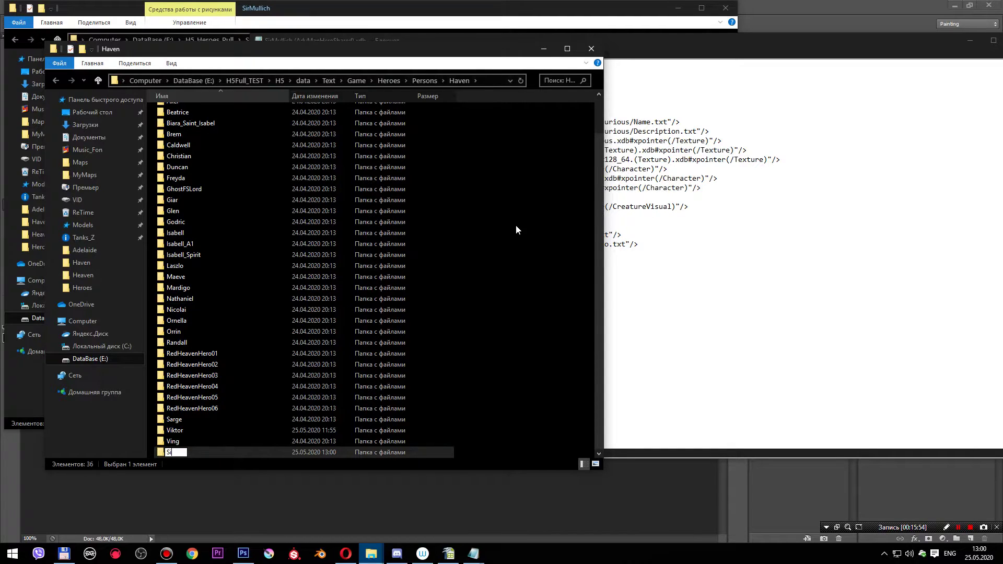
text(rMullich)
key(Return)
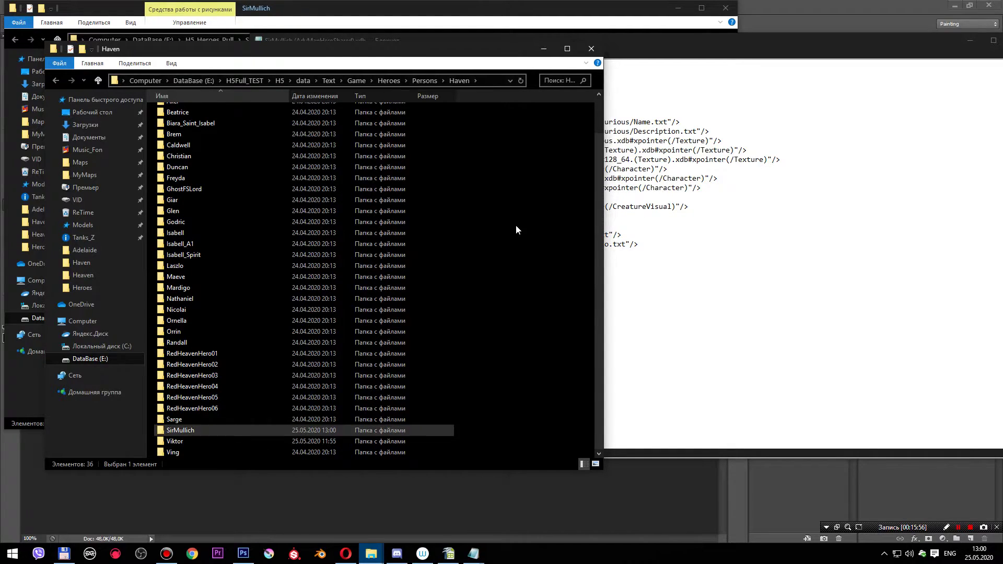
- Copy Bio.txt and Name.txt from the RedHeavenHero02 folder into the new SirMullich folder
double_click(201, 365)
drag(247, 207, 171, 111)
key(alt+Up)
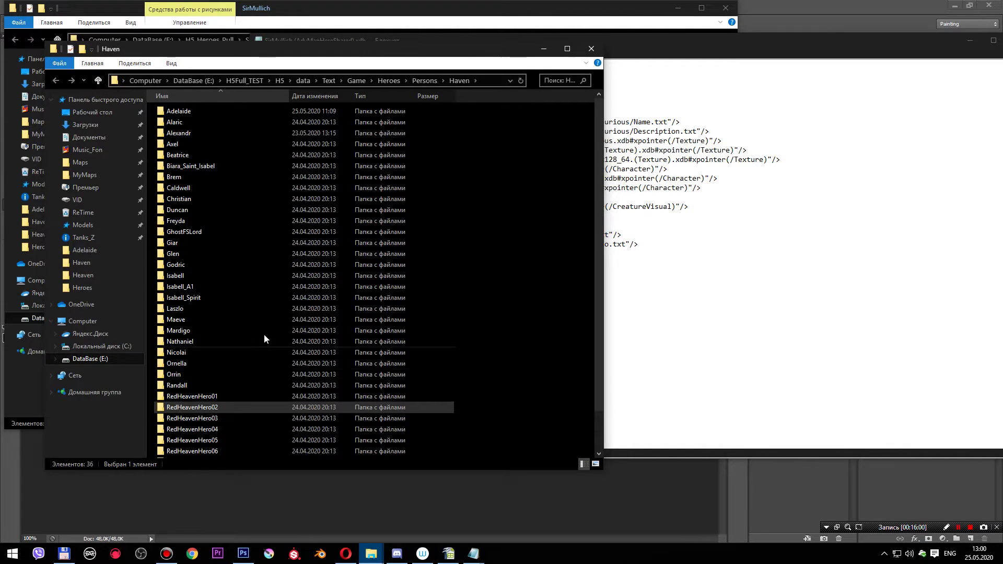
scroll(223, 318, down, 2)
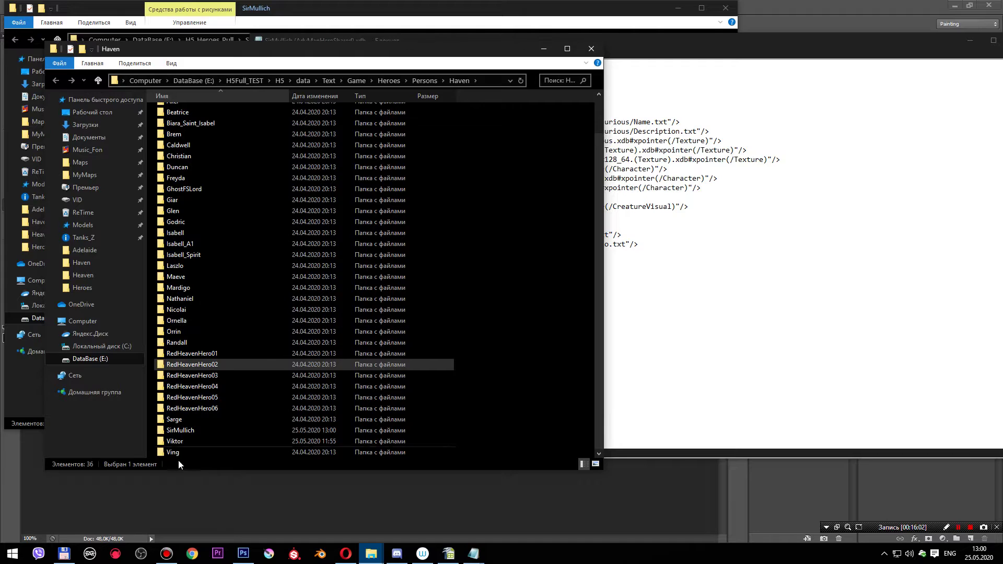
double_click(180, 430)
key(ctrl+a)
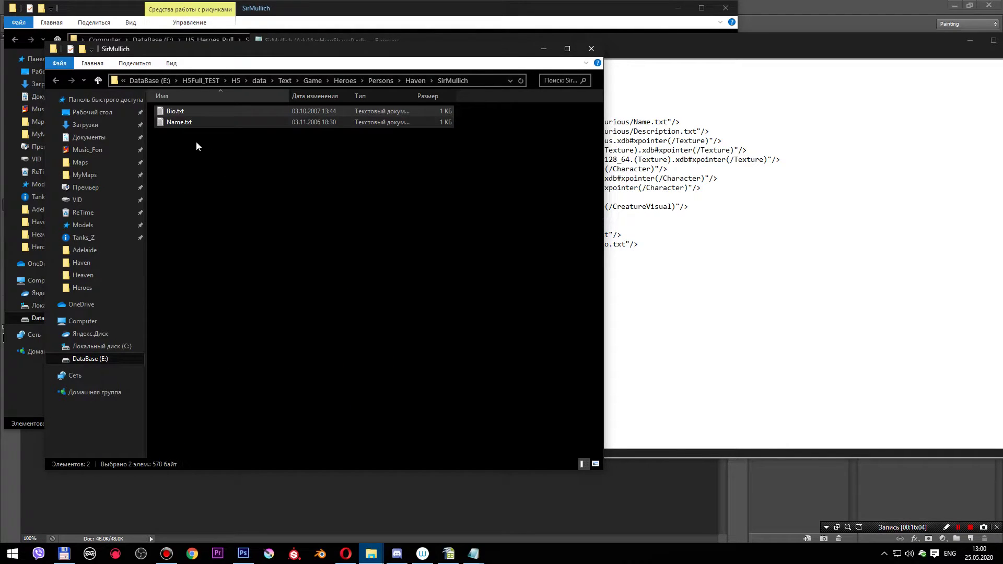
- Open Name.txt in the SirMullich folder and replace the hero name with "Сэр Мюллих"
double_click(180, 121)
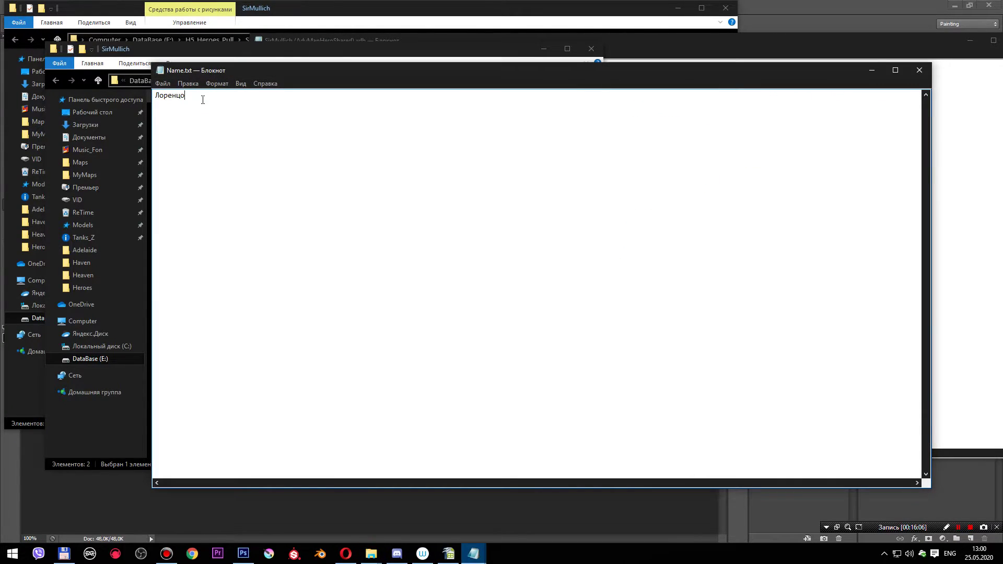
drag(203, 100, 154, 99)
text(C'h)
key(alt+shift)
text(Сэр Мюллих)
- Switch to the browser to view the Sir Mullich page on homm3sod.ru, and save and close Name.txt
click(346, 553)
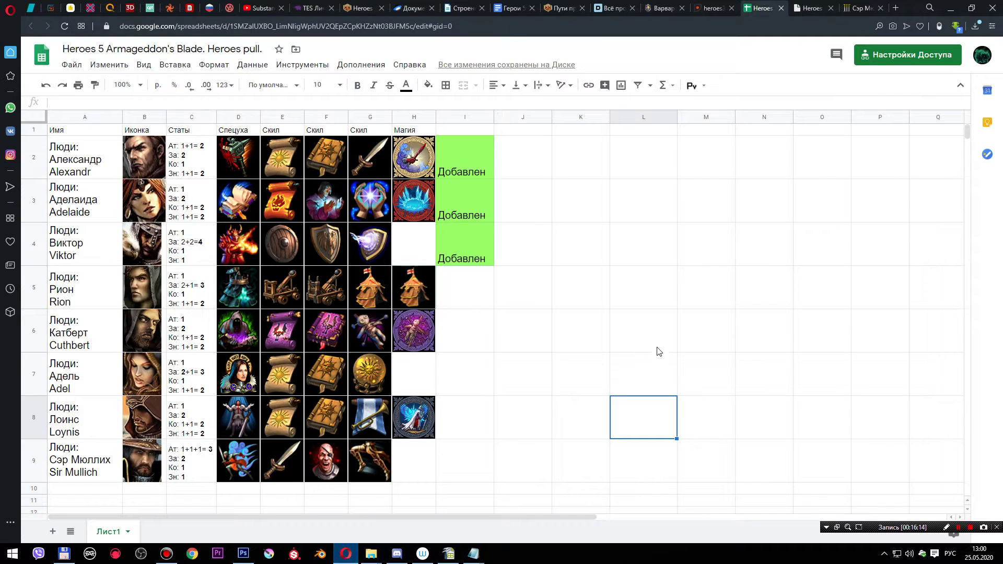
click(860, 8)
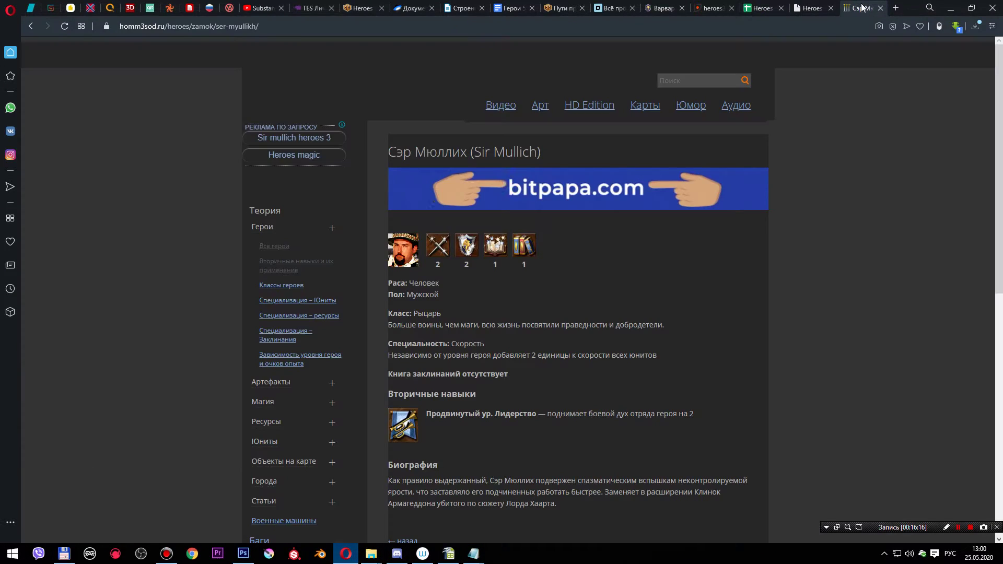
mouse_move(473, 553)
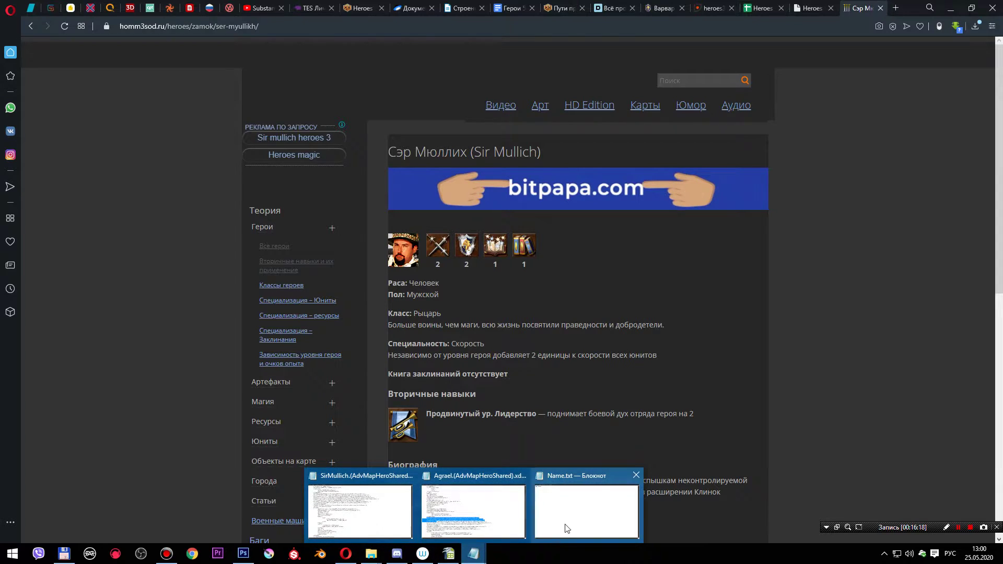
click(552, 516)
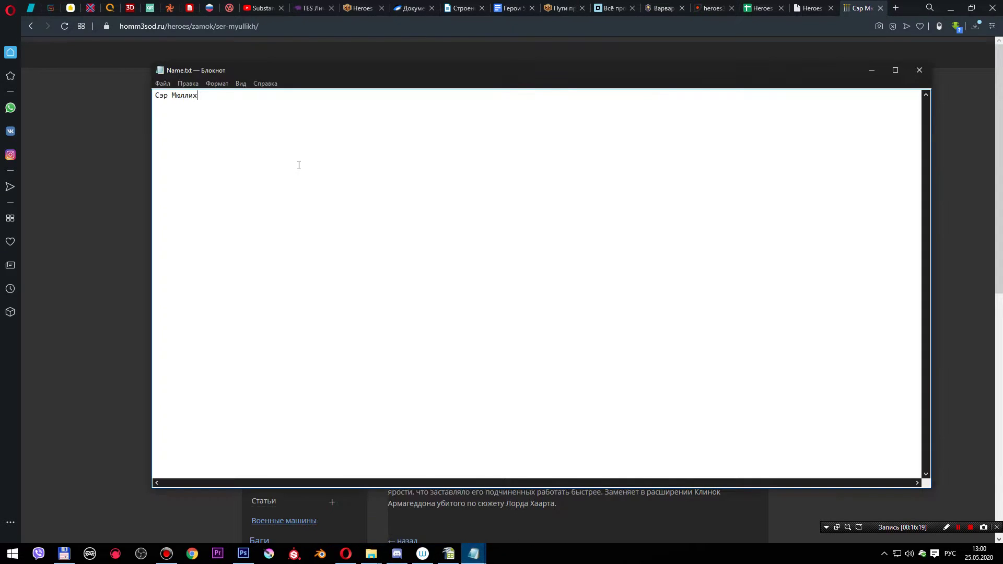
click(919, 69)
click(463, 283)
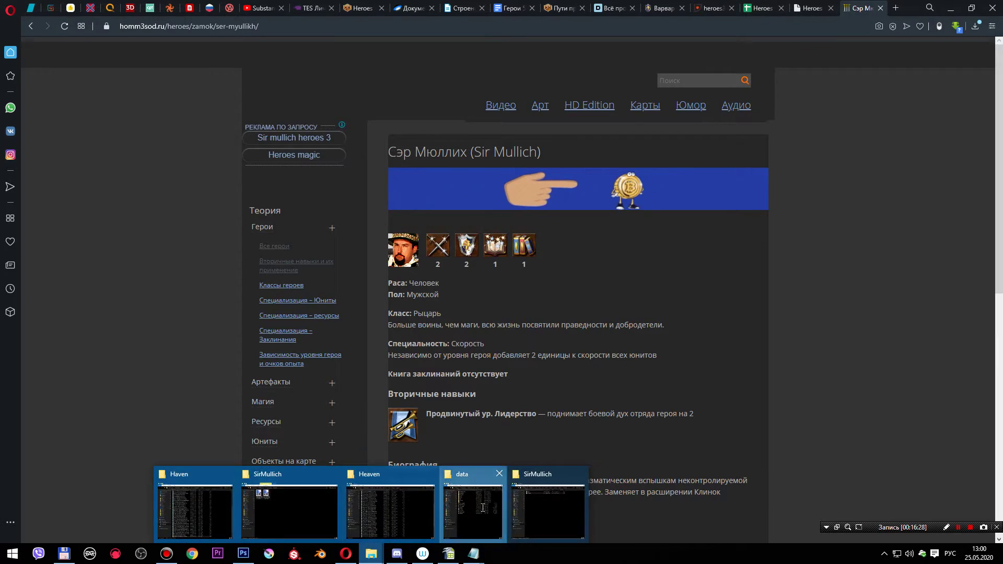
- Open Bio.txt in the SirMullich folder and copy the first sentence of Sir Mullich's biography from the homm3sod.ru page
click(374, 559)
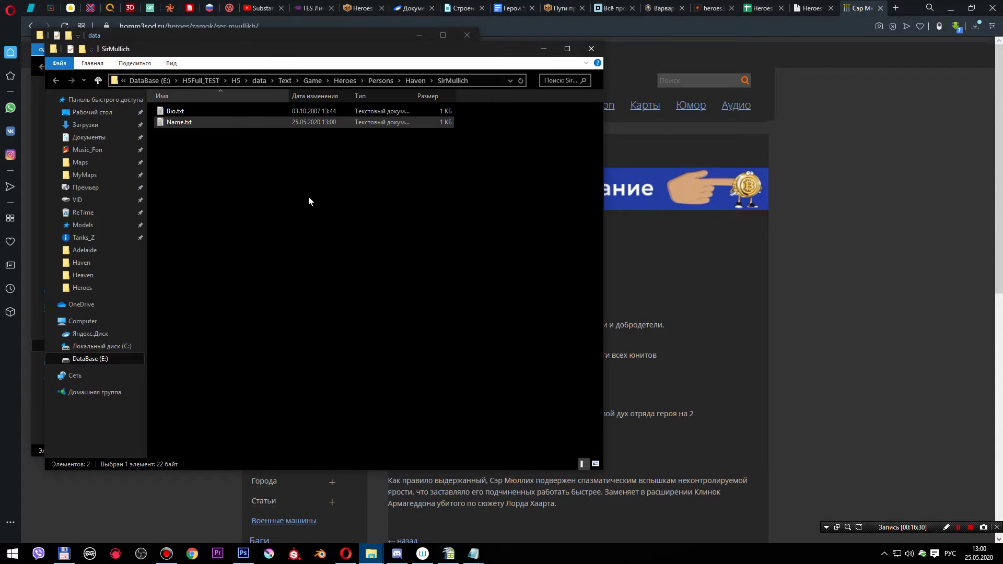
double_click(173, 111)
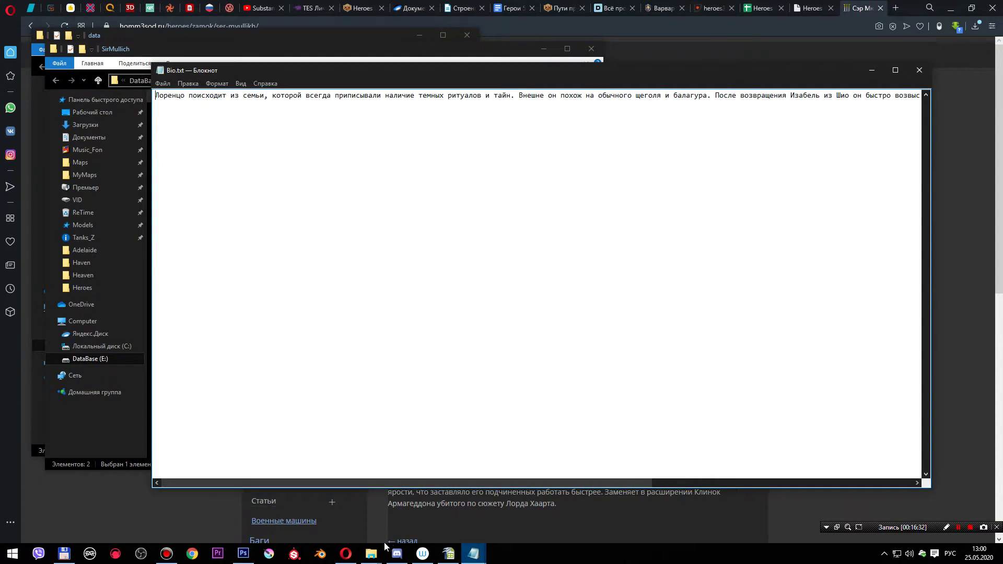
click(346, 554)
scroll(449, 394, down, 2)
scroll(449, 393, down, 1)
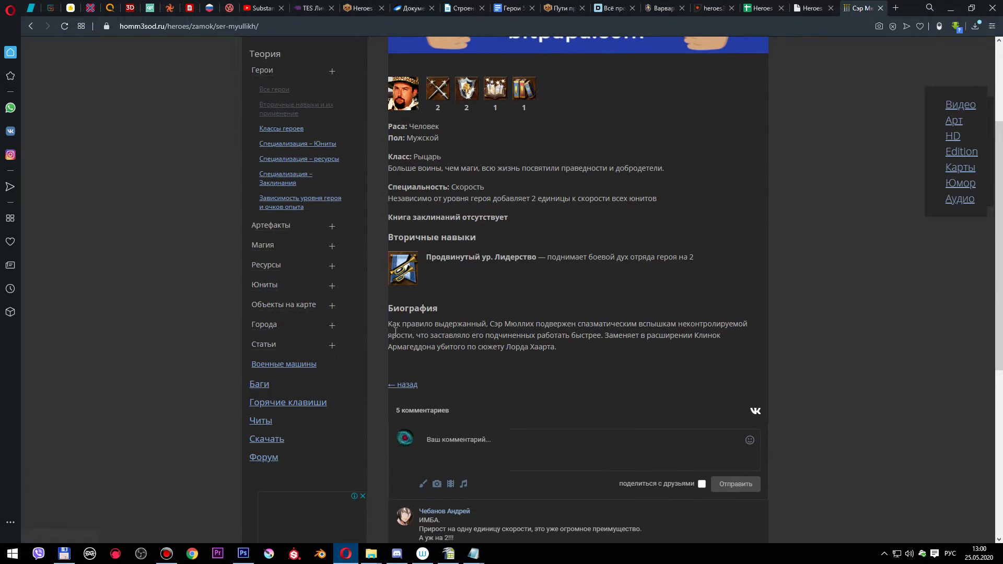
drag(387, 324, 604, 337)
key(ctrl+c)
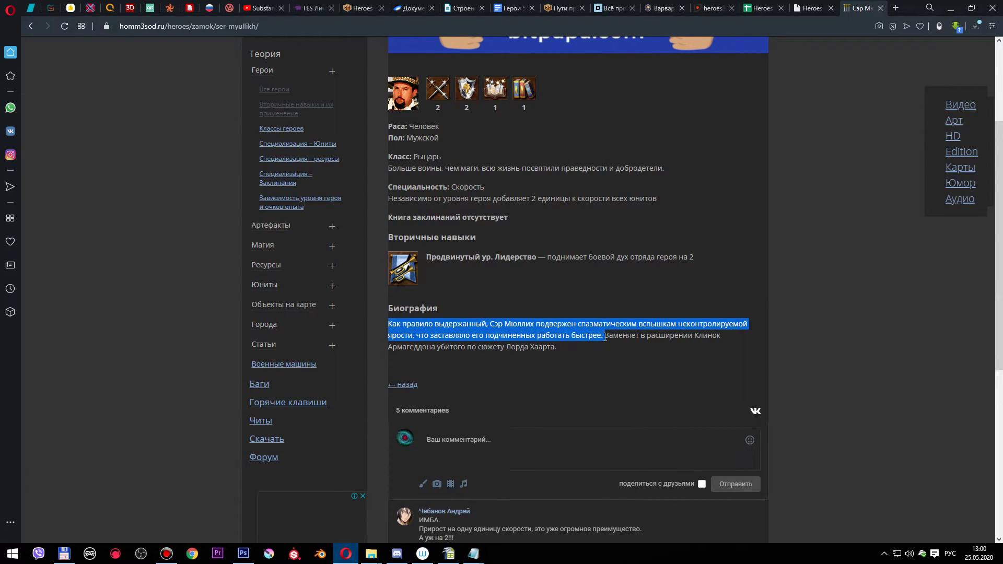
- Replace the whole text of Bio.txt with the copied biography sentence, then save and close the file
mouse_move(473, 553)
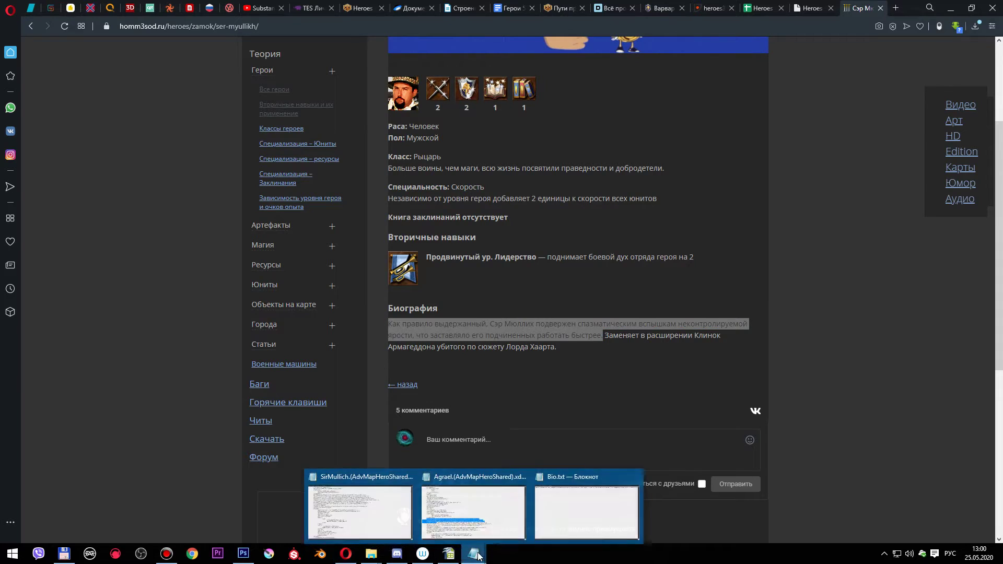
click(586, 504)
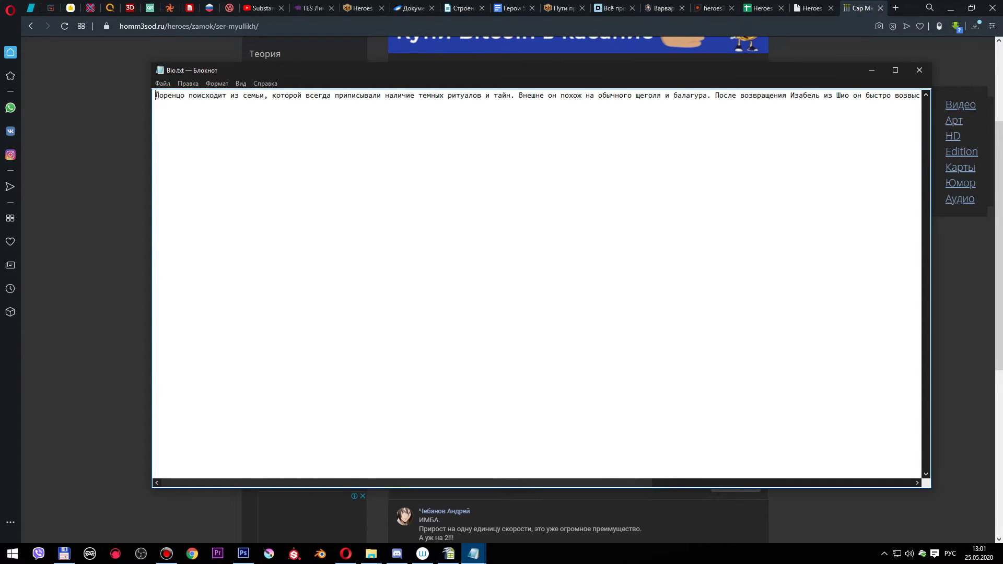
drag(156, 96, 974, 111)
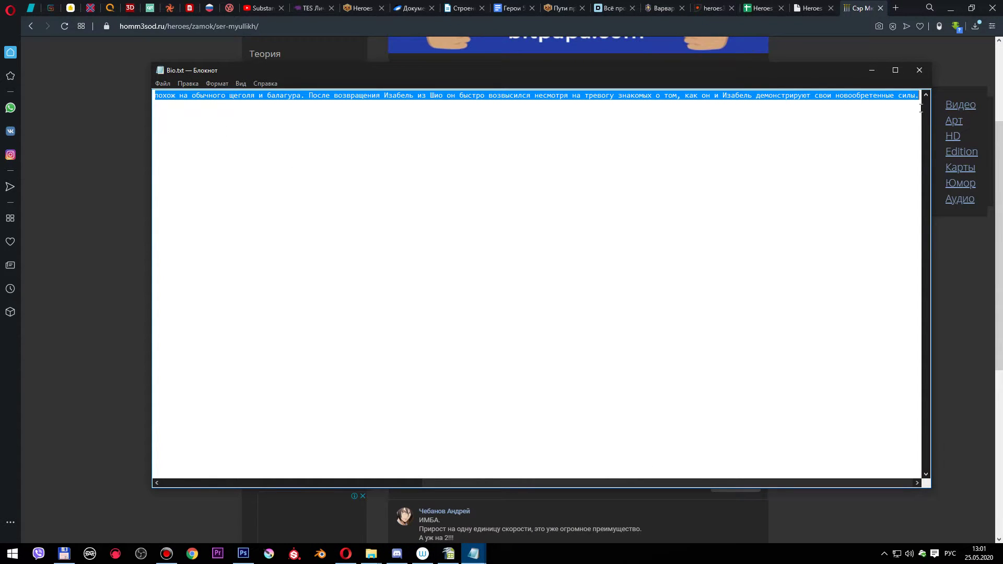
key(ctrl+v)
click(919, 70)
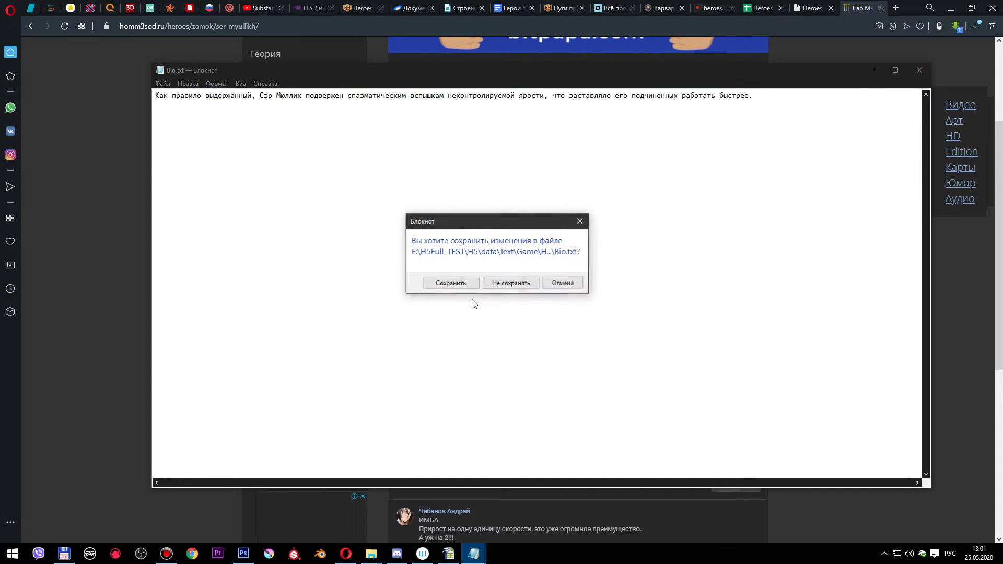
click(466, 285)
- Check the SirMullich folder under the Haven persons texts and view the hero name in Name.txt
mouse_move(370, 553)
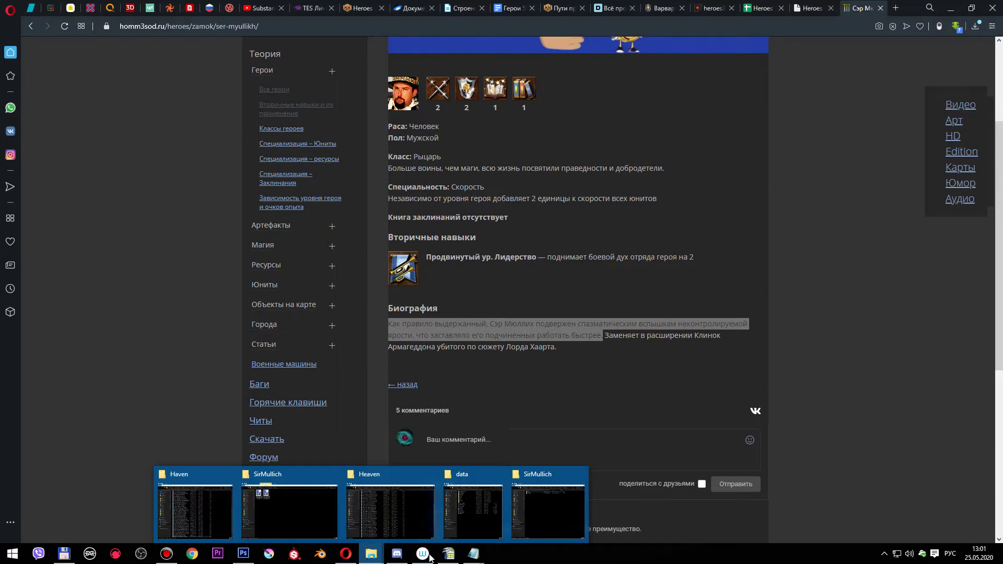
click(527, 508)
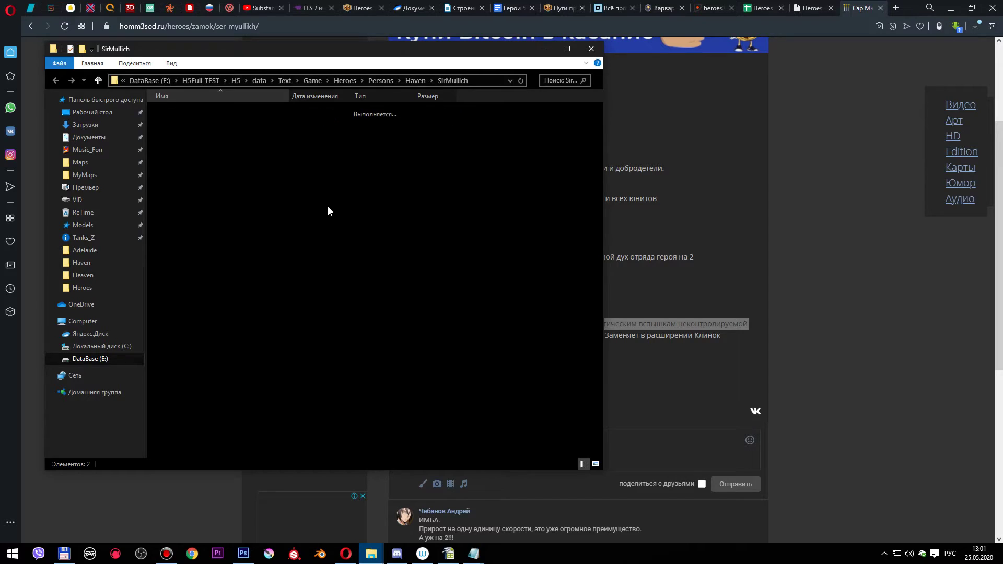
key(BackSpace)
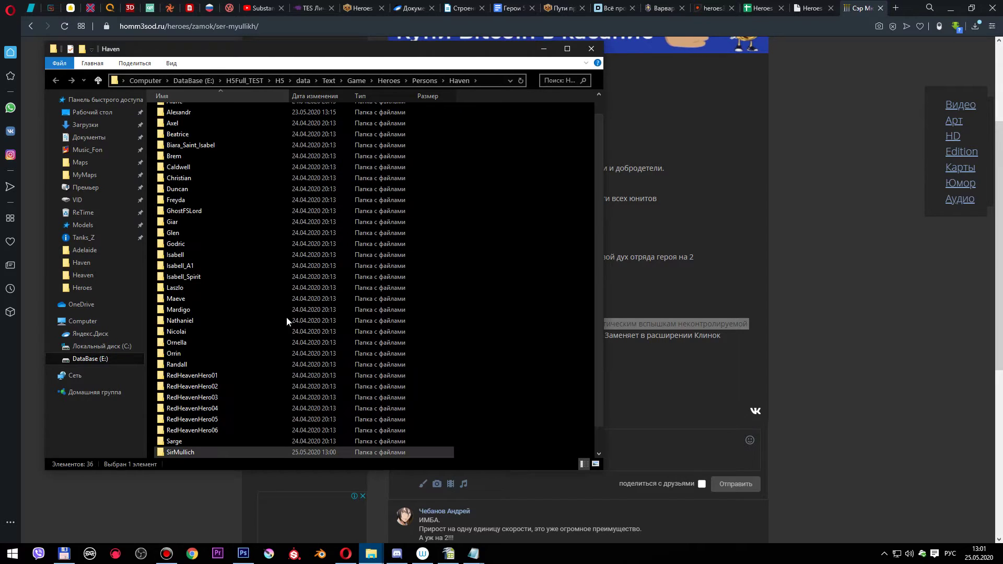
double_click(189, 452)
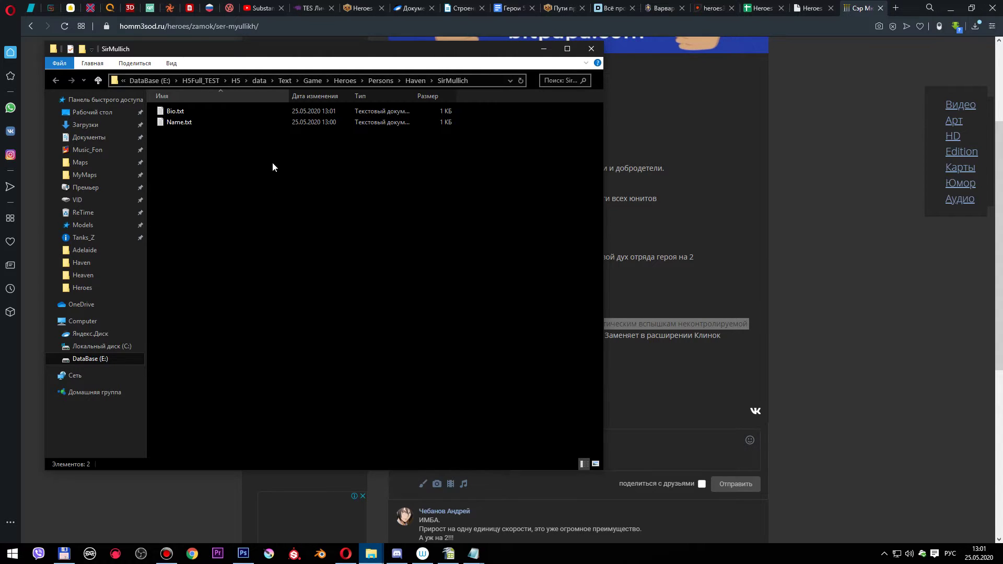
double_click(176, 123)
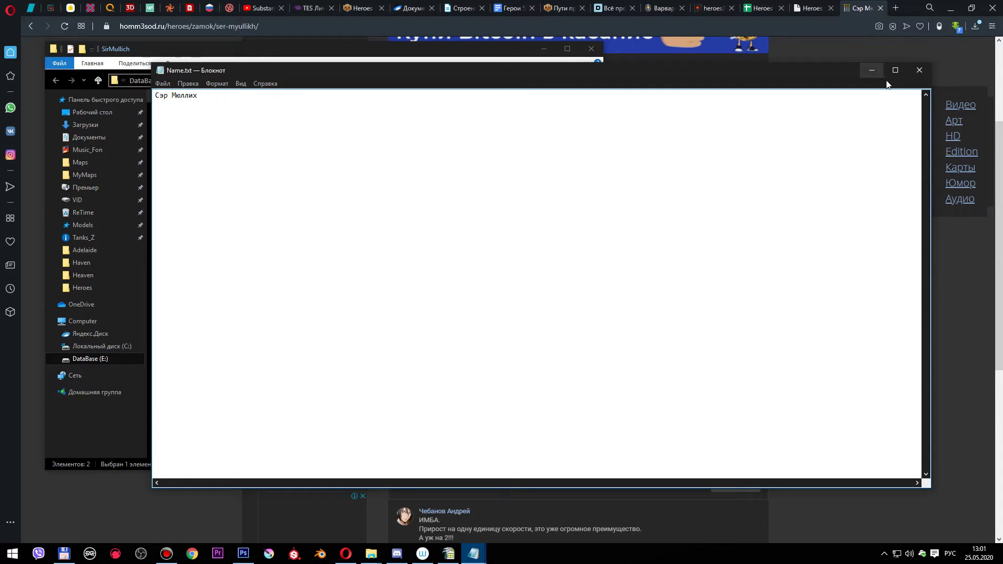
click(919, 70)
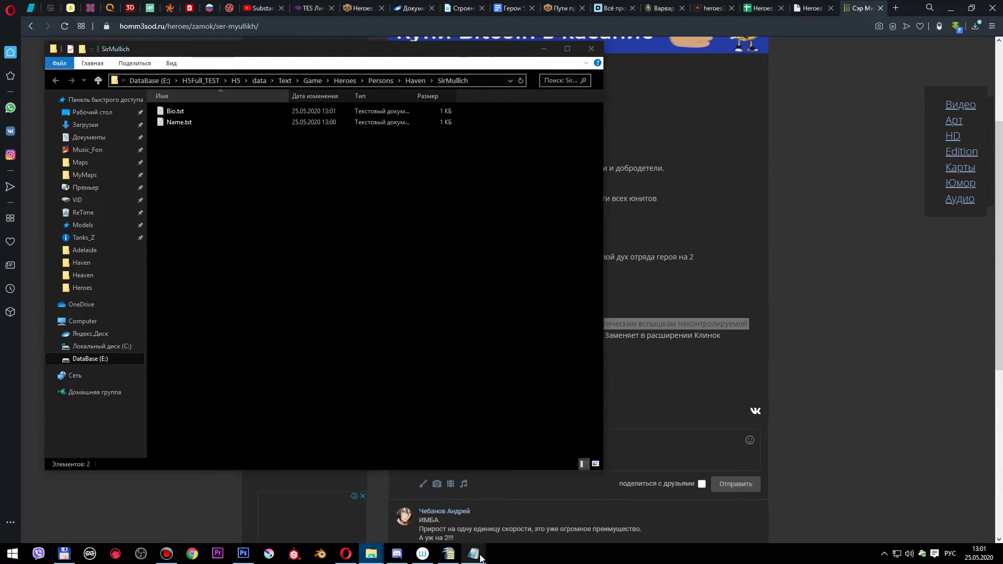
- Change the folder in the NameFileRef and BiographyFileRef paths of SirMullich.(AdvMapHeroShared).xdb to SirMullich
mouse_move(473, 554)
click(408, 492)
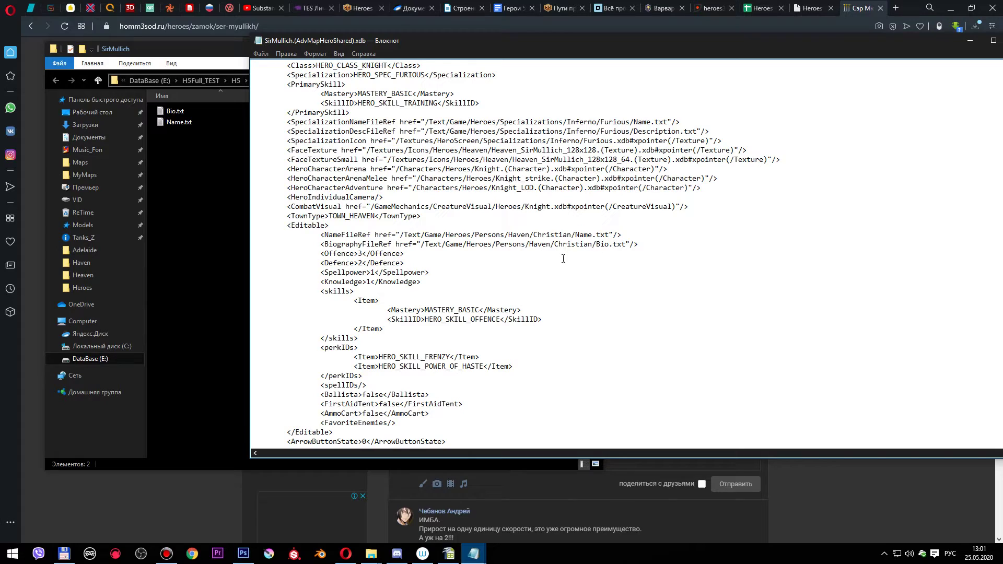
drag(534, 235, 569, 237)
key(alt+shift)
text(SirMullich)
drag(560, 245, 589, 246)
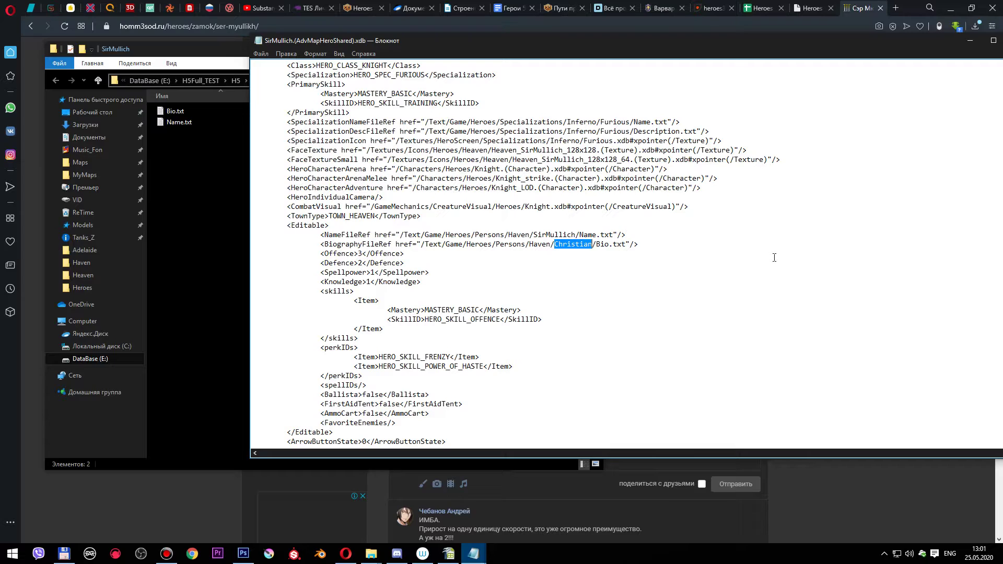
text(SirMull)
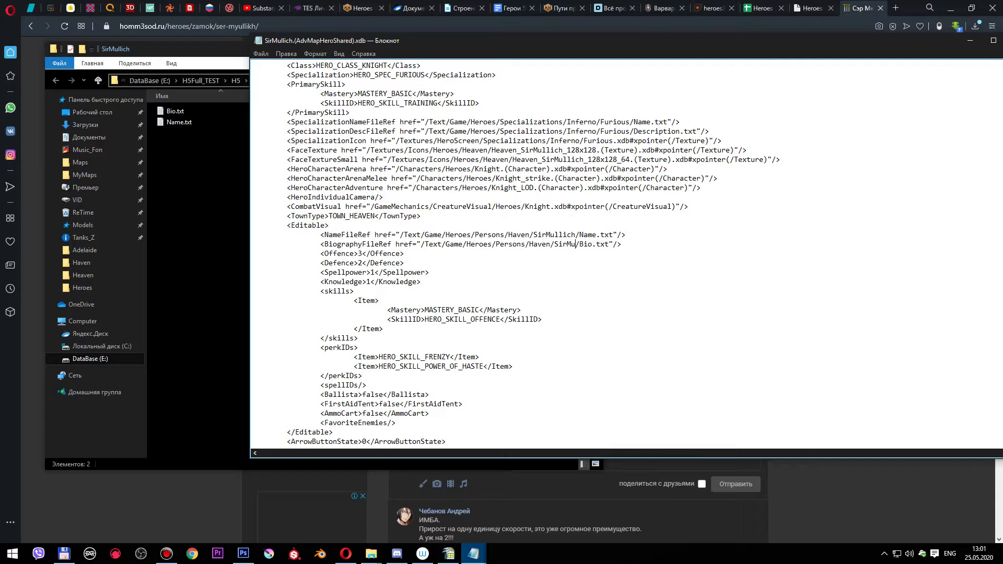
text(ich)
- Review the class, specialization, texture and skill entries of the Sir Mullich hero file, then save and close it
scroll(698, 270, down, 4)
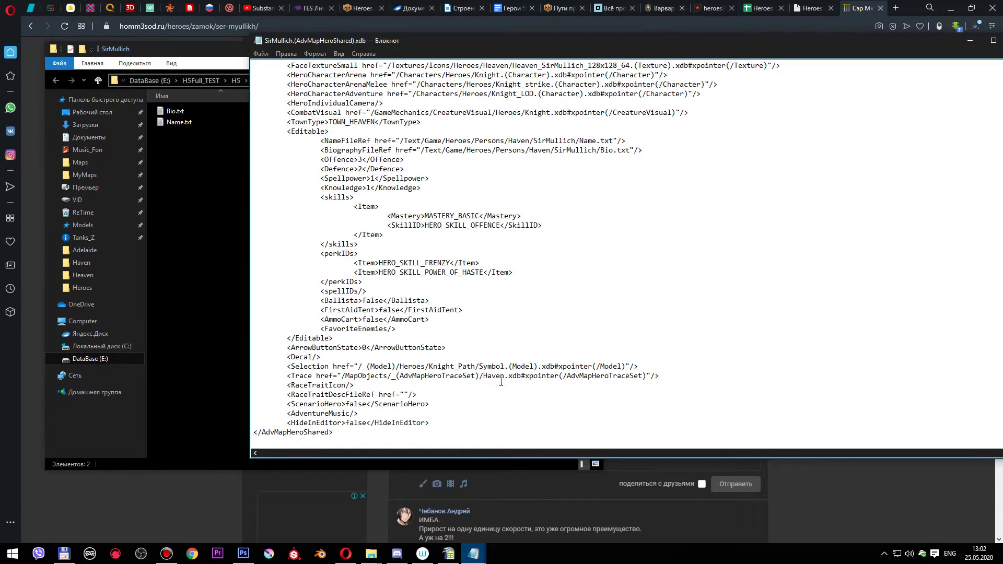
scroll(501, 382, up, 4)
scroll(900, 131, up, 10)
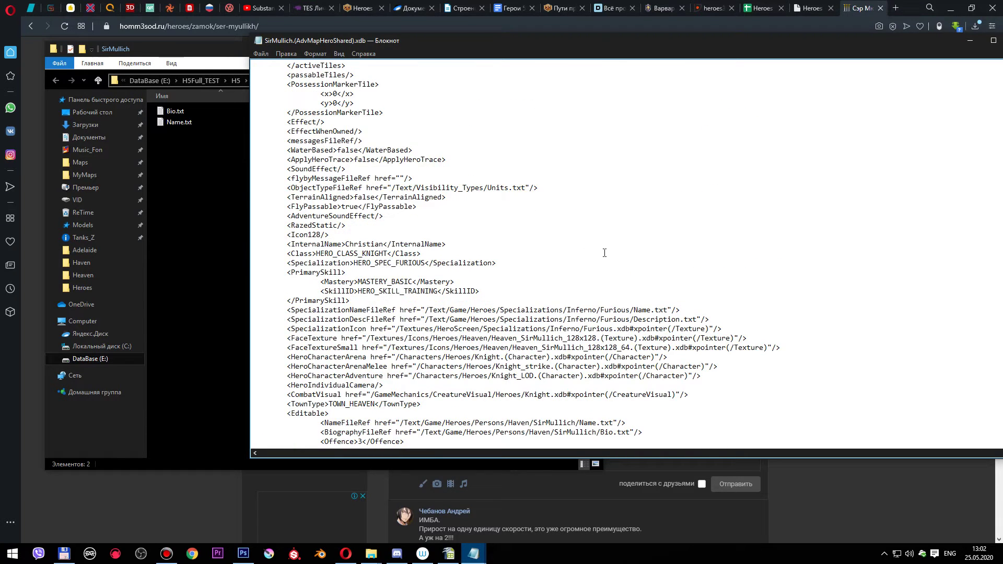
scroll(506, 237, down, 3)
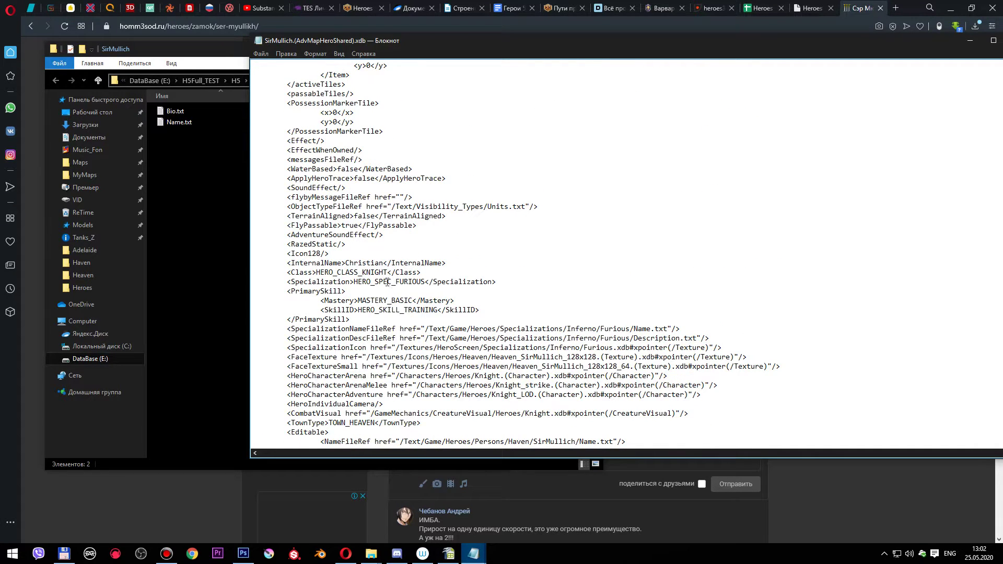
scroll(419, 285, down, 3)
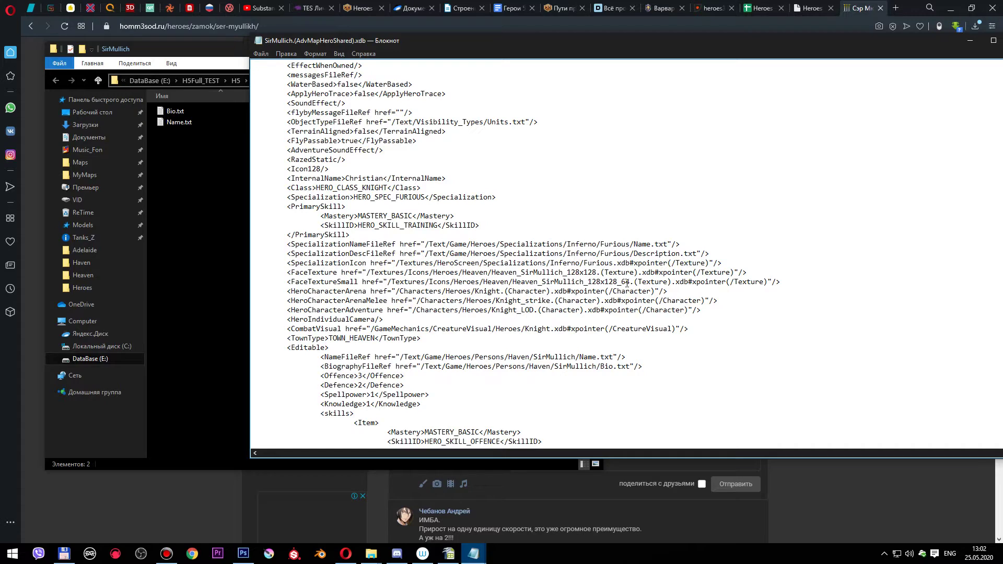
scroll(557, 350, down, 2)
scroll(550, 340, down, 2)
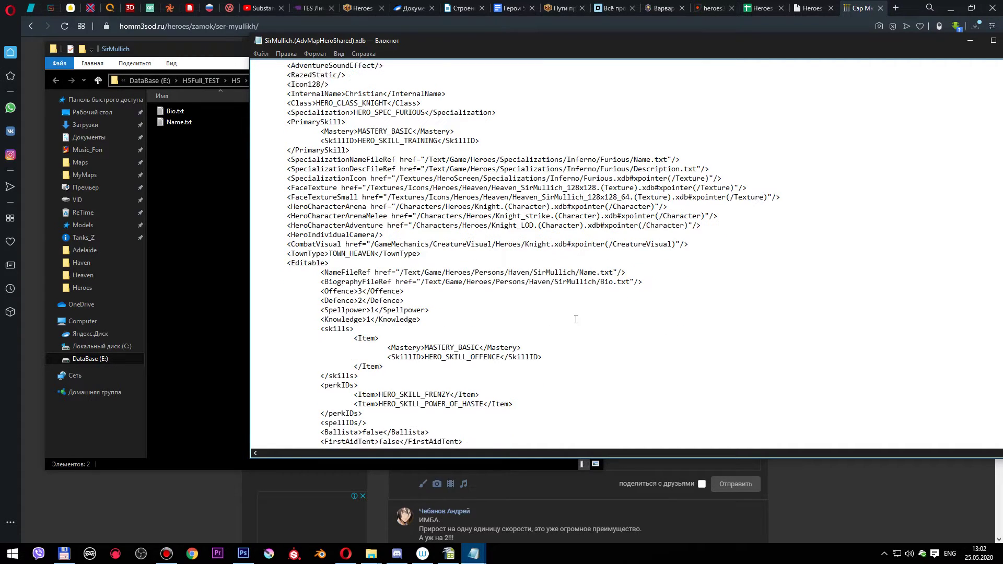
drag(922, 40, 731, 55)
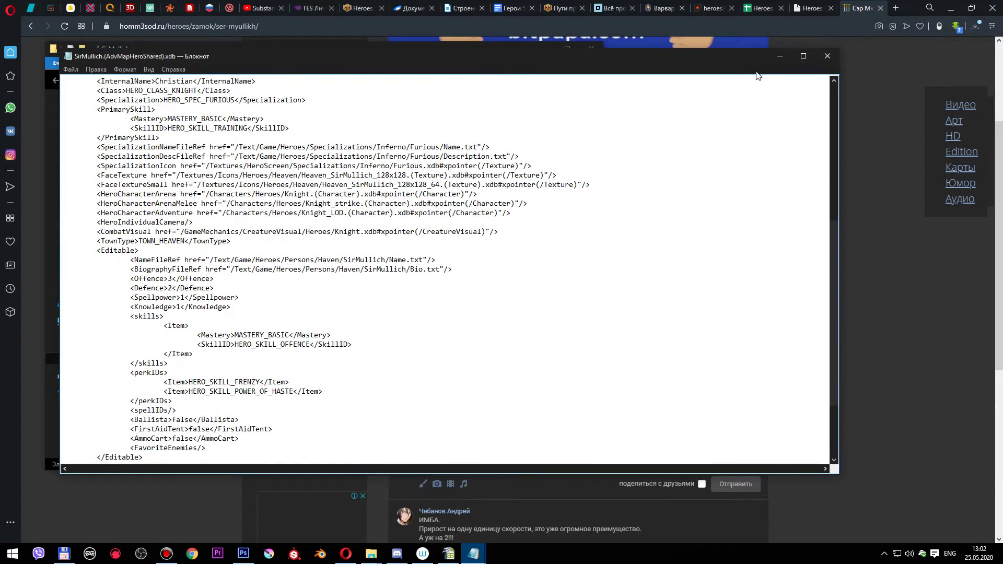
click(829, 55)
click(471, 283)
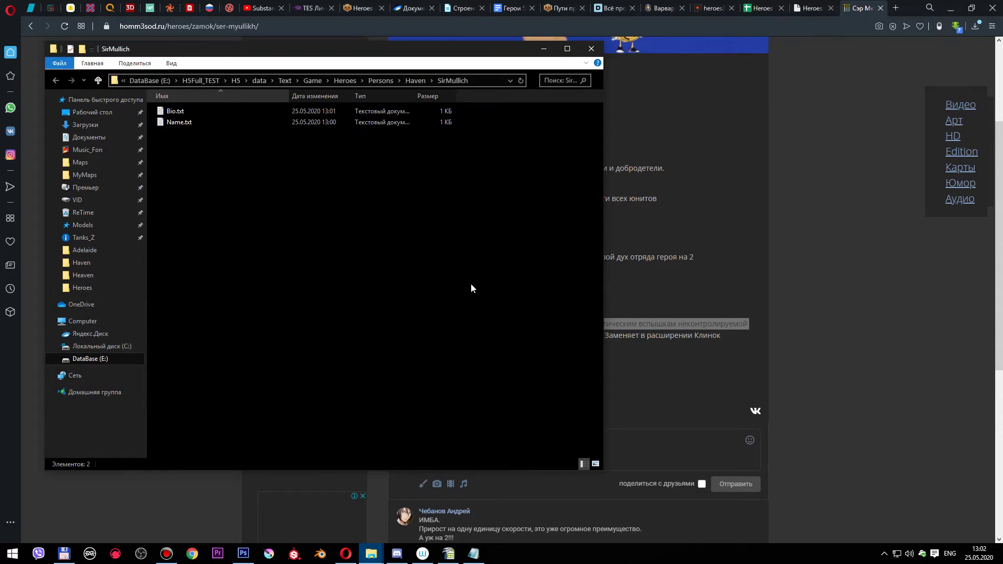
- Set SirMullich.(AdvMapHeroShared).xdb in the MapObjects Haven folder to read-only
mouse_move(371, 554)
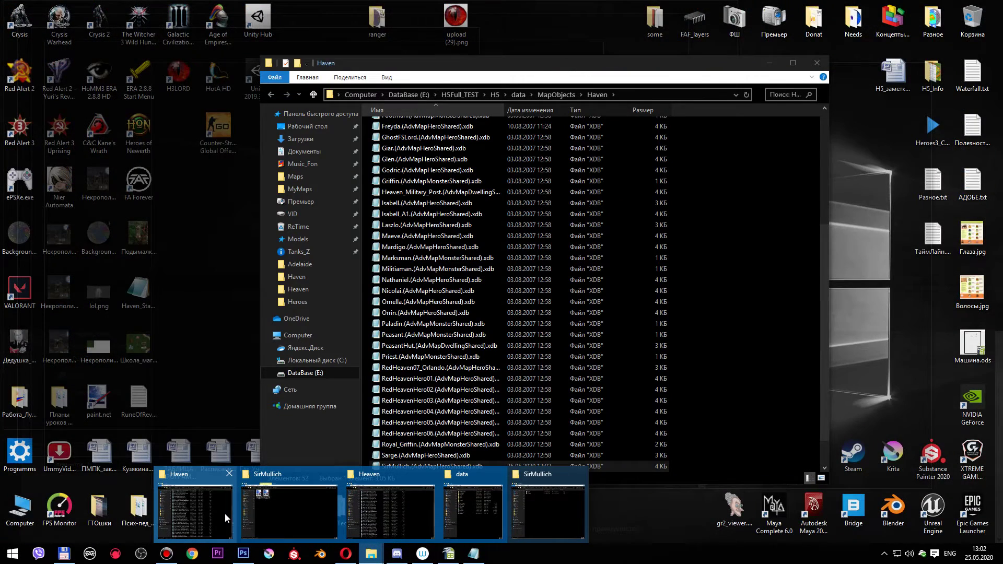
click(224, 513)
right_click(420, 467)
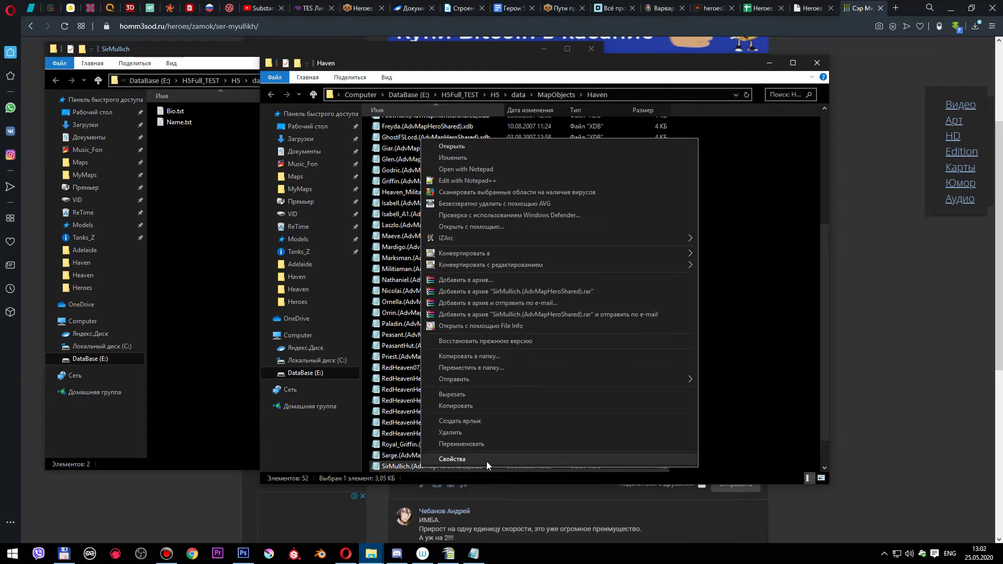
click(462, 459)
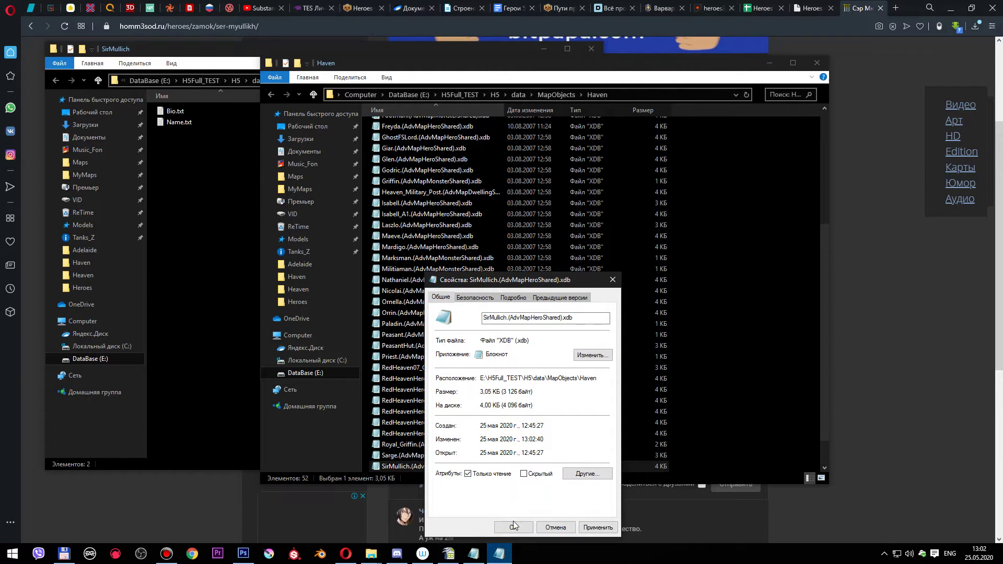
click(514, 529)
click(754, 264)
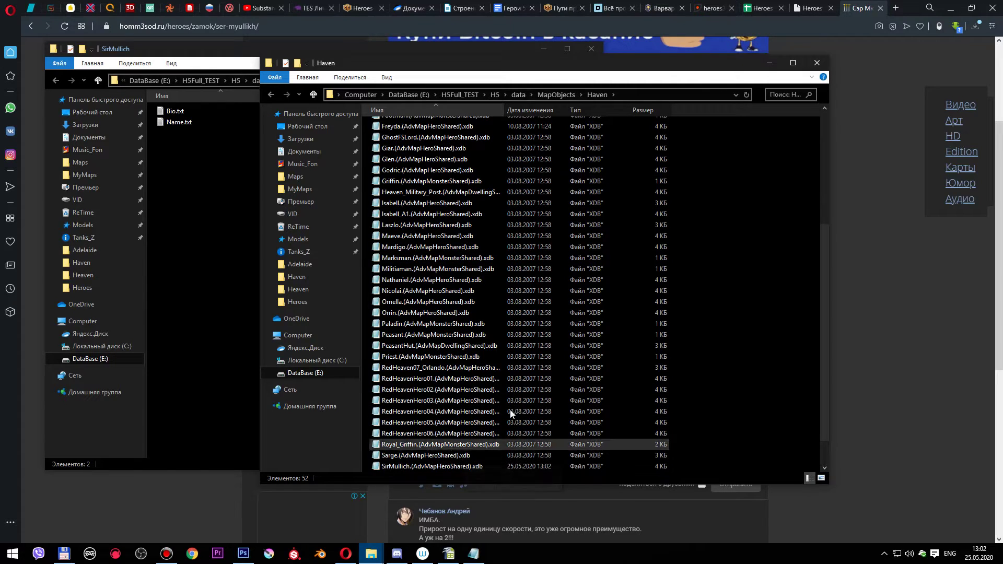
- Go to the Heroes folder inside MapObjects\_(AdvMapSharedGroup)
click(556, 95)
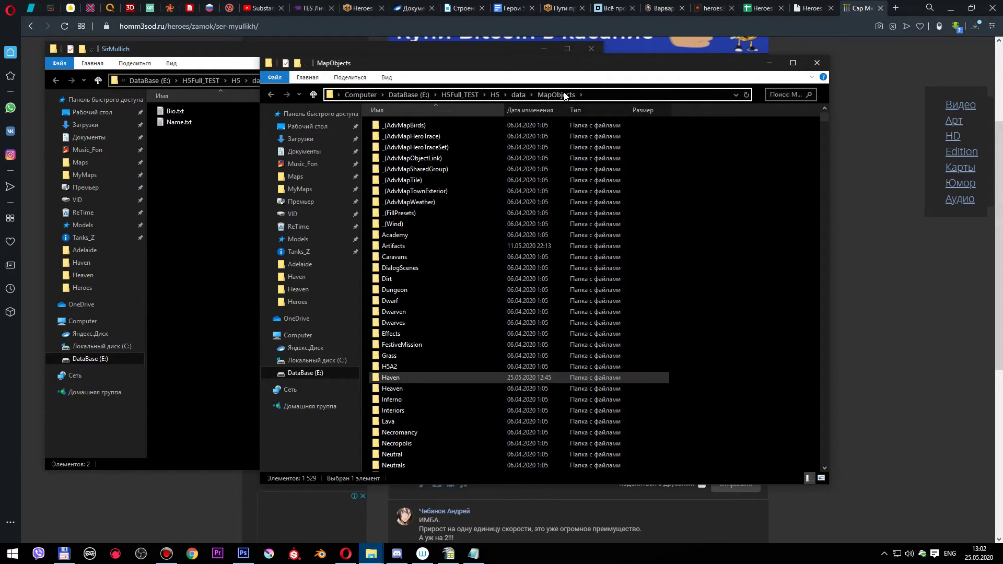
click(728, 239)
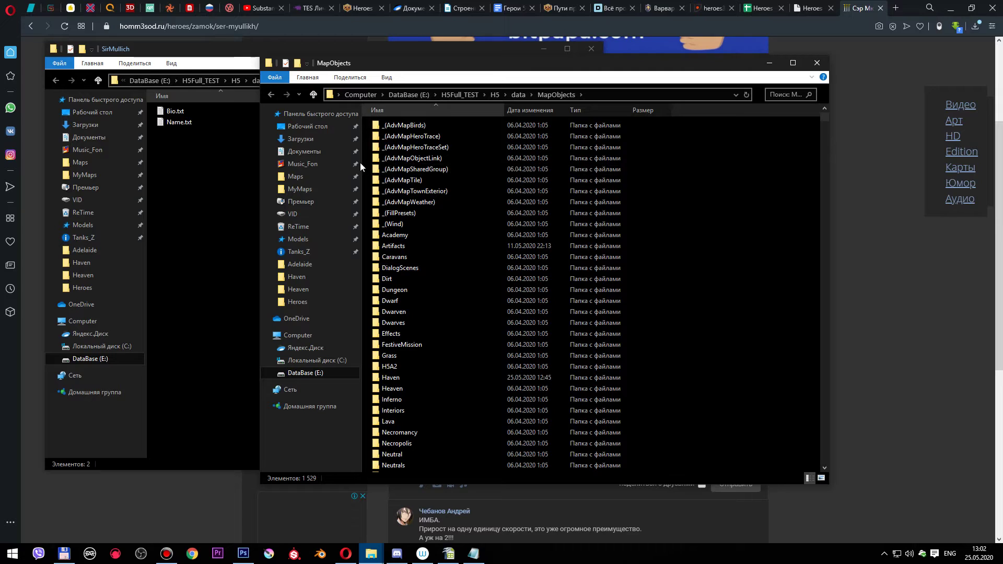
double_click(390, 173)
double_click(393, 147)
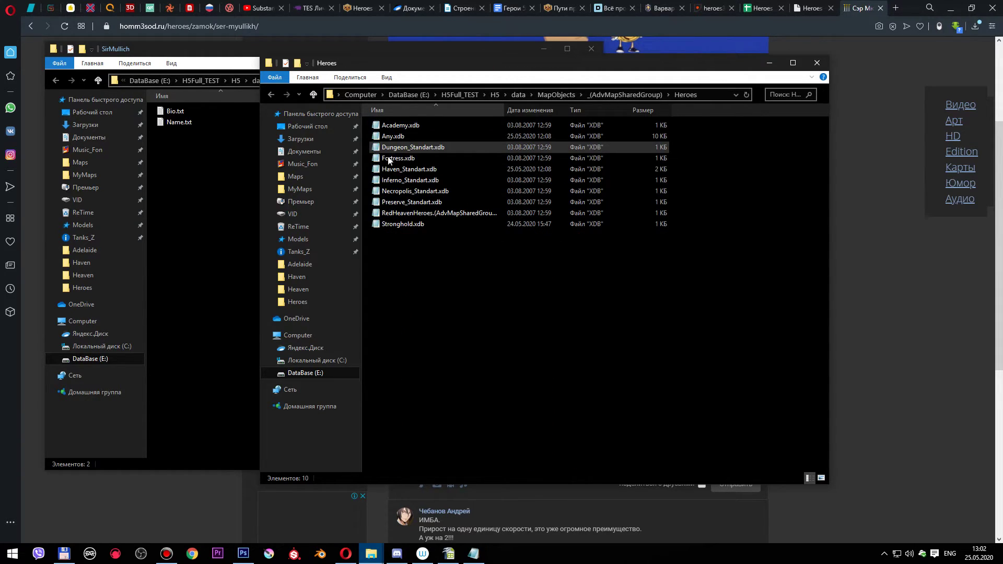
- Remove the read-only attribute from Haven_Standart.xdb and open the file in Notepad
right_click(400, 170)
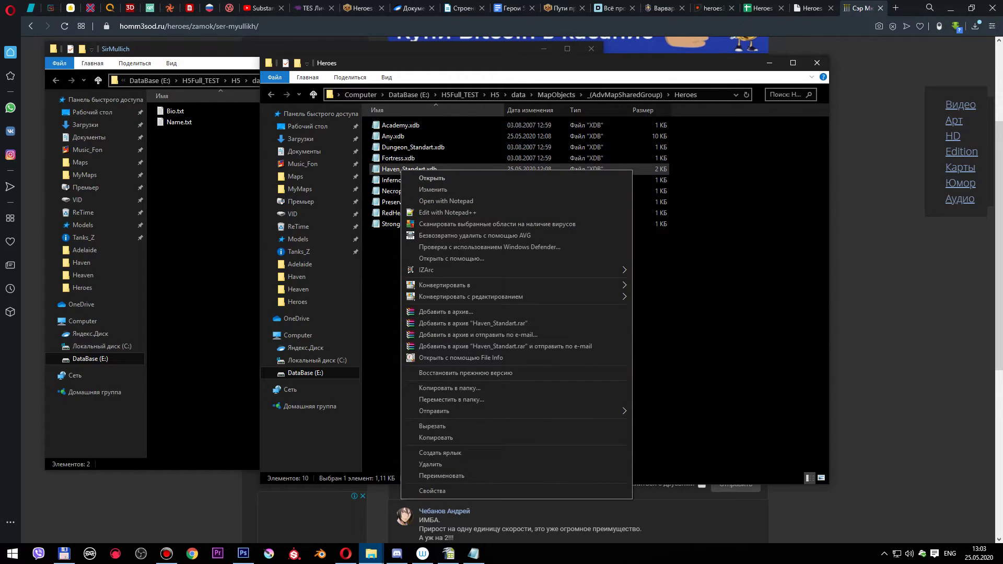
click(462, 490)
click(473, 372)
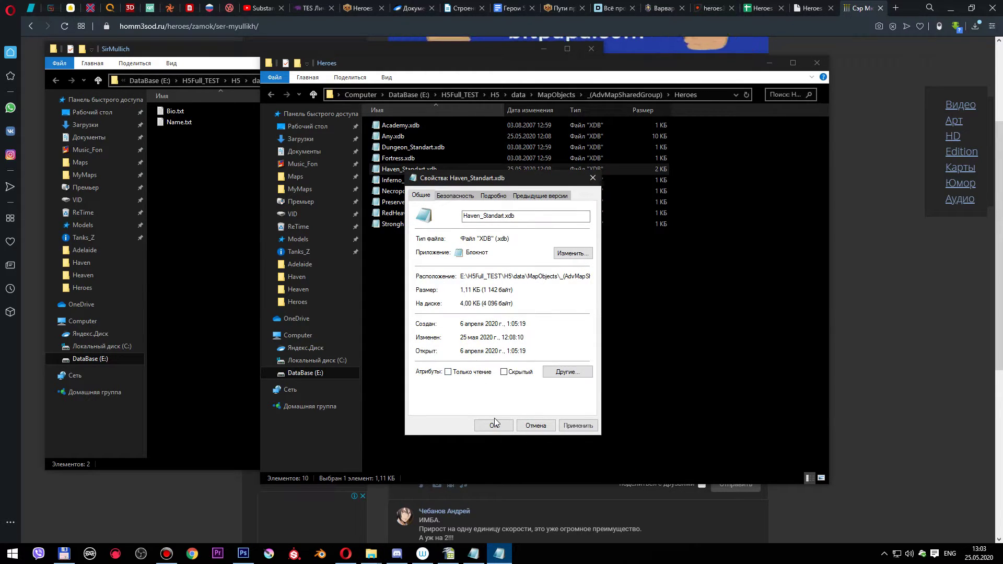
click(493, 425)
key(Return)
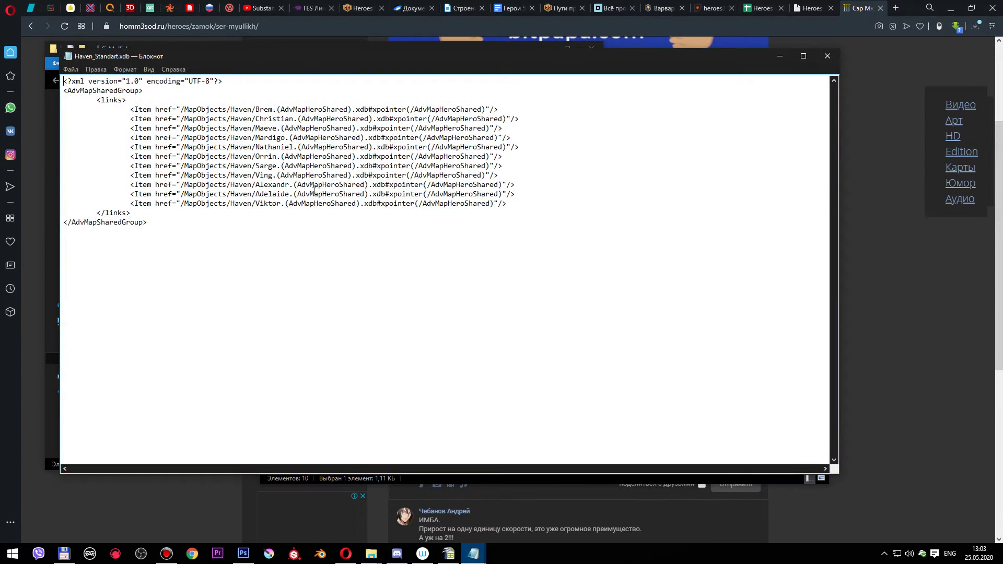
- Duplicate the Viktor item line of Haven_Standart.xdb onto a new indented line directly below it
drag(131, 205, 507, 207)
key(ctrl+c)
click(514, 206)
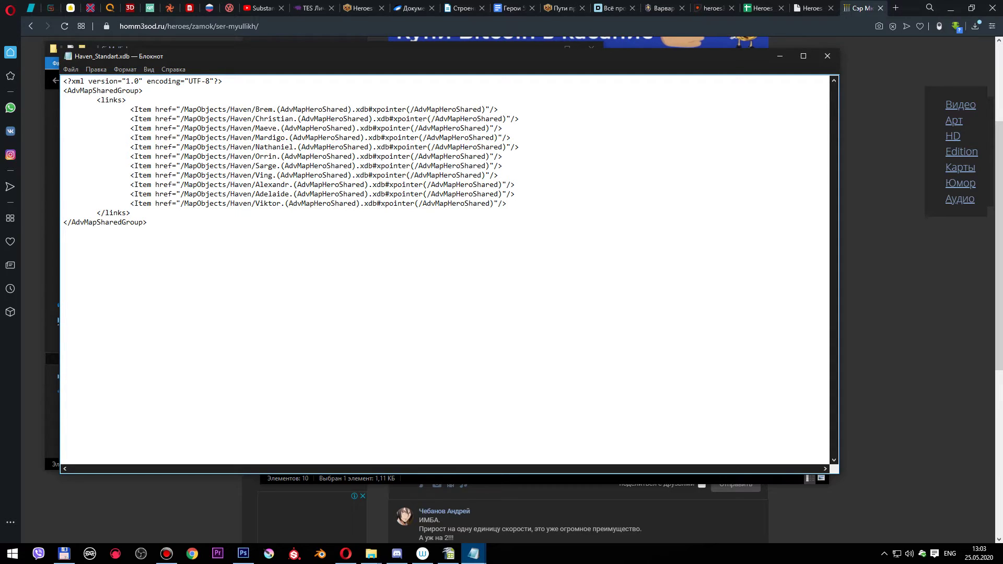
key(Return)
key(Tab)
key(Tab)
key(ctrl+v)
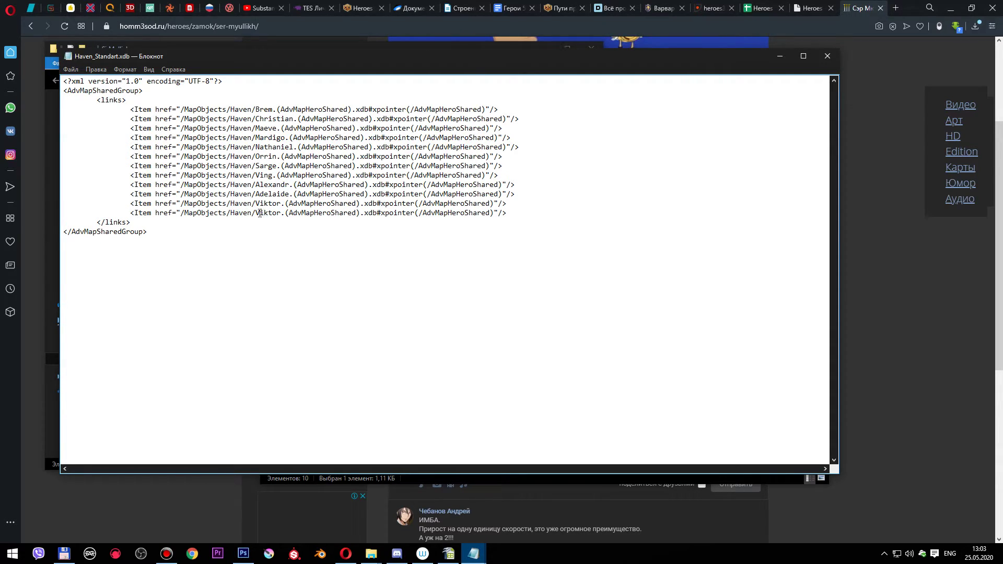
- Change the hero name in the duplicated line to SirMullich, then save and close Haven_Standart.xdb
drag(255, 213, 281, 214)
text(SirMulli)
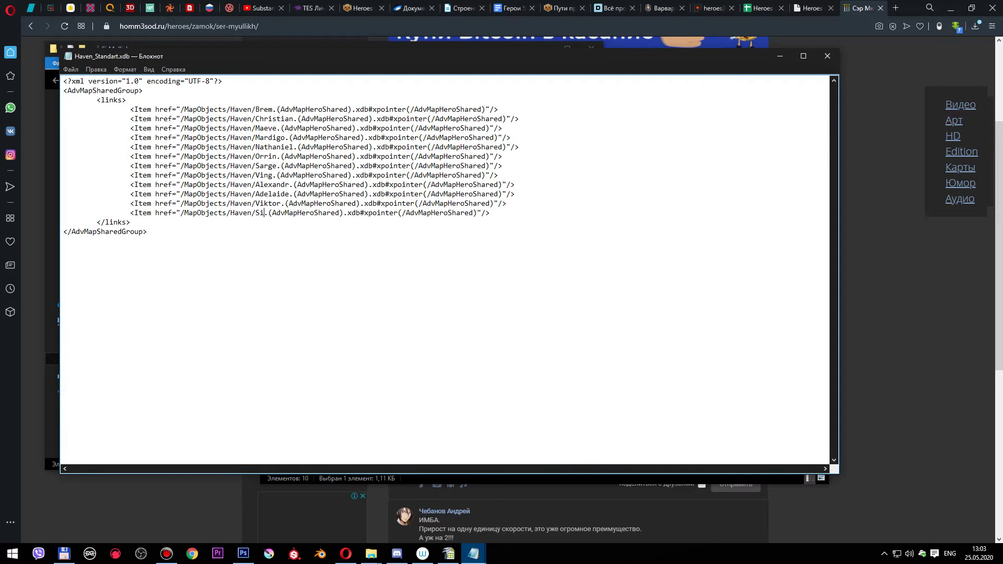
text(ch)
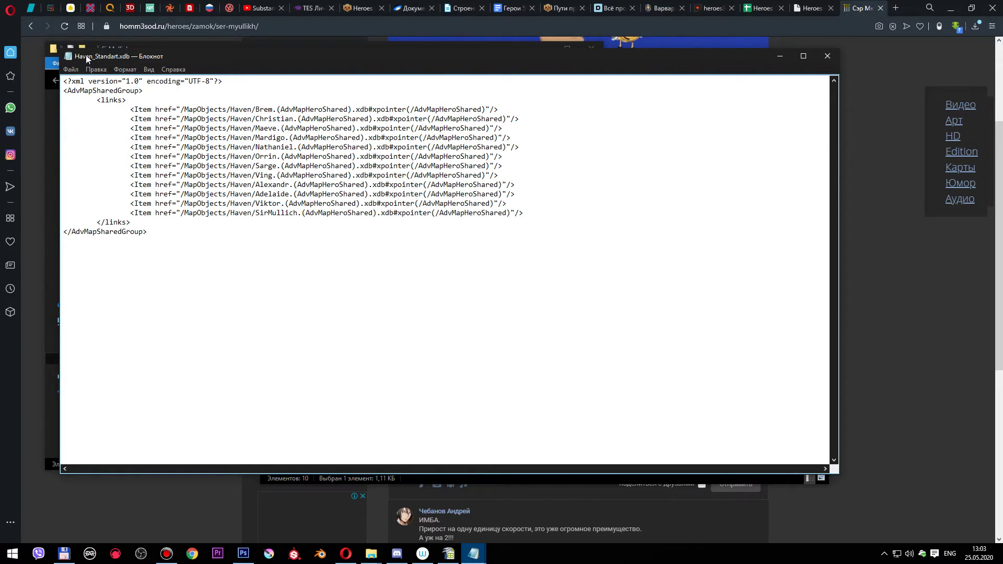
click(827, 56)
click(465, 285)
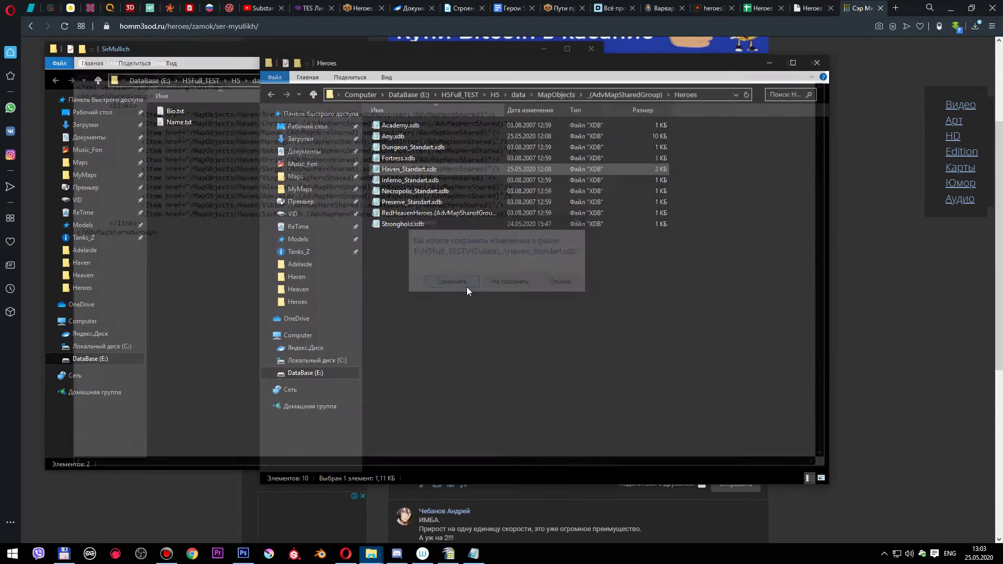
- Set Haven_Standart.xdb in the Heroes folder back to read-only
right_click(425, 168)
click(483, 490)
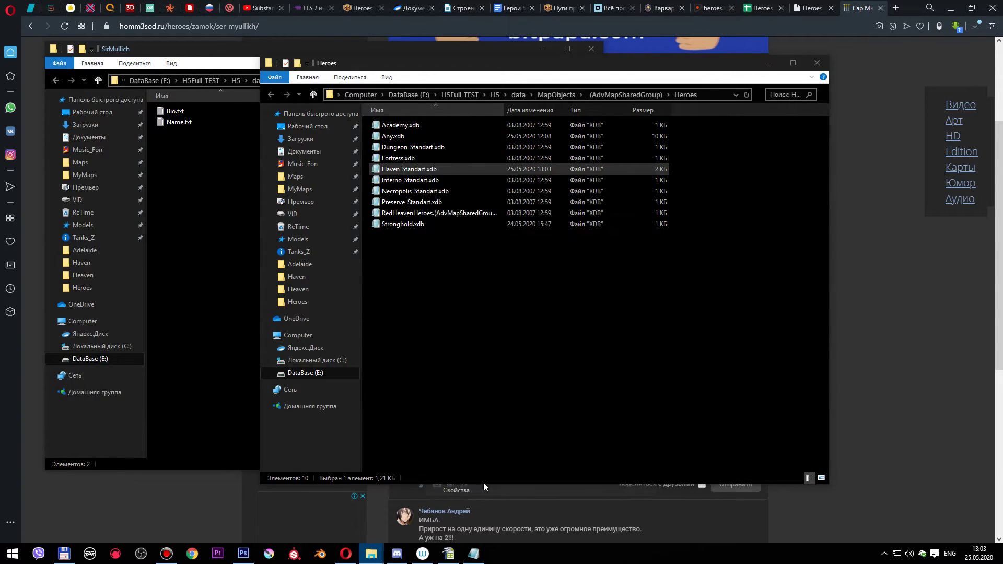
click(519, 421)
click(441, 322)
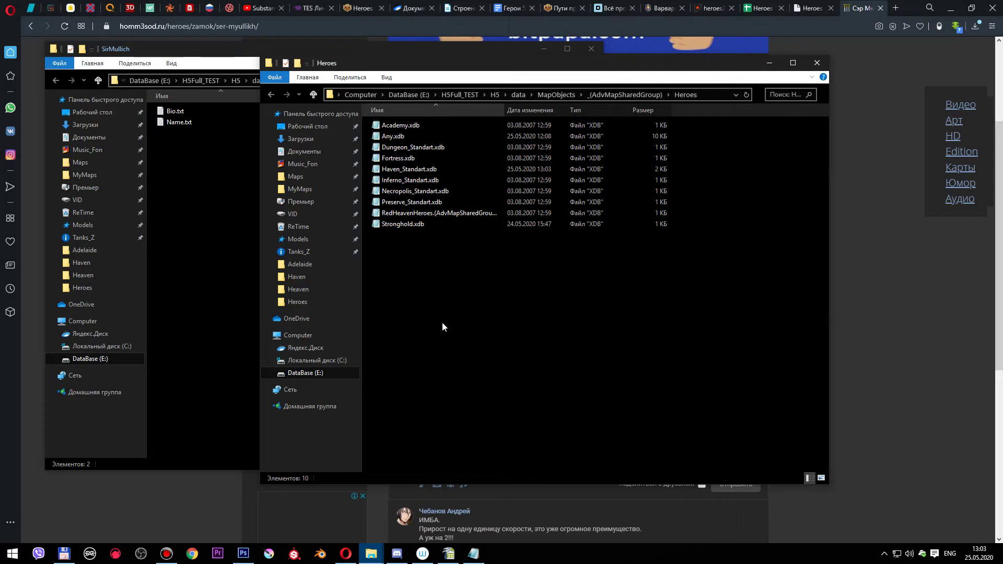
- Remove the read-only attribute from Any.xdb and open the file in Notepad
right_click(392, 134)
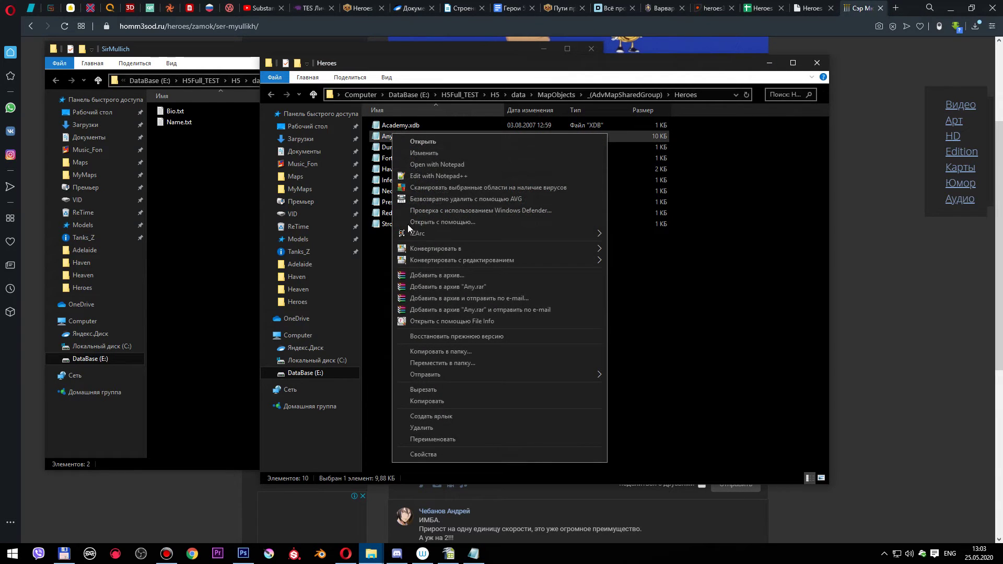
click(434, 453)
click(484, 390)
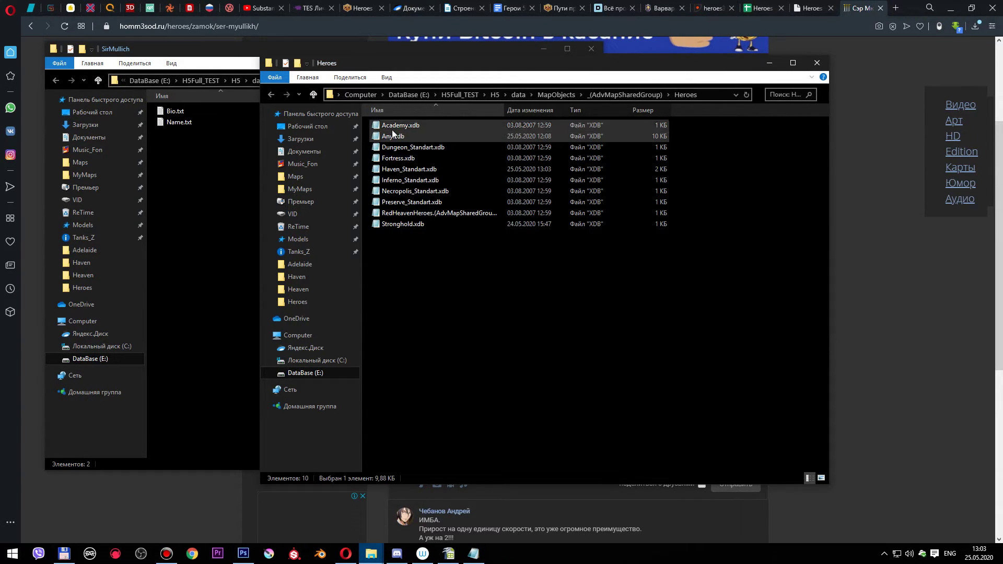
double_click(392, 134)
- Copy the Haven Adelaide item line in Any.xdb onto a new indented line below the Viktor entry
scroll(450, 259, down, 10)
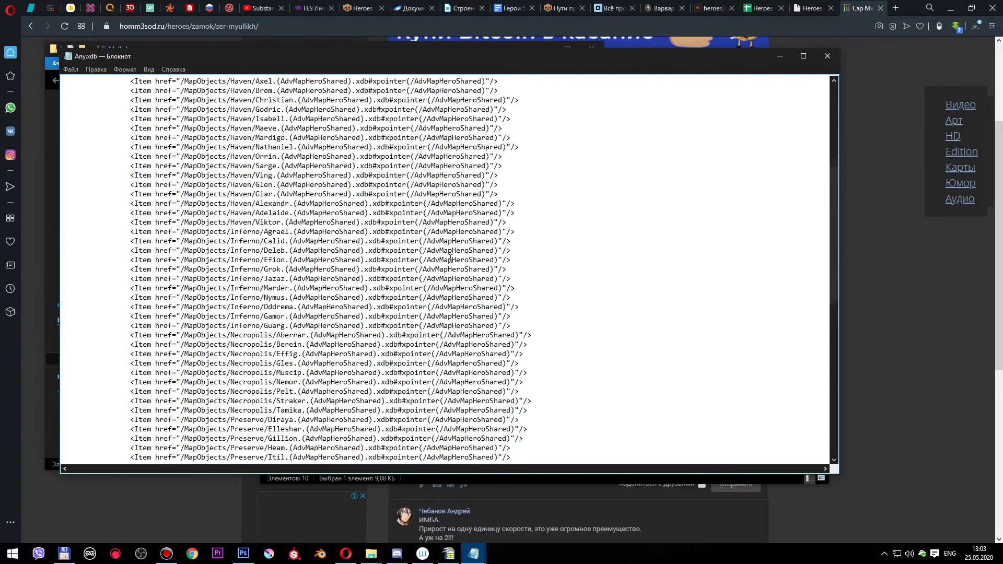
scroll(450, 259, down, 1)
scroll(258, 269, up, 1)
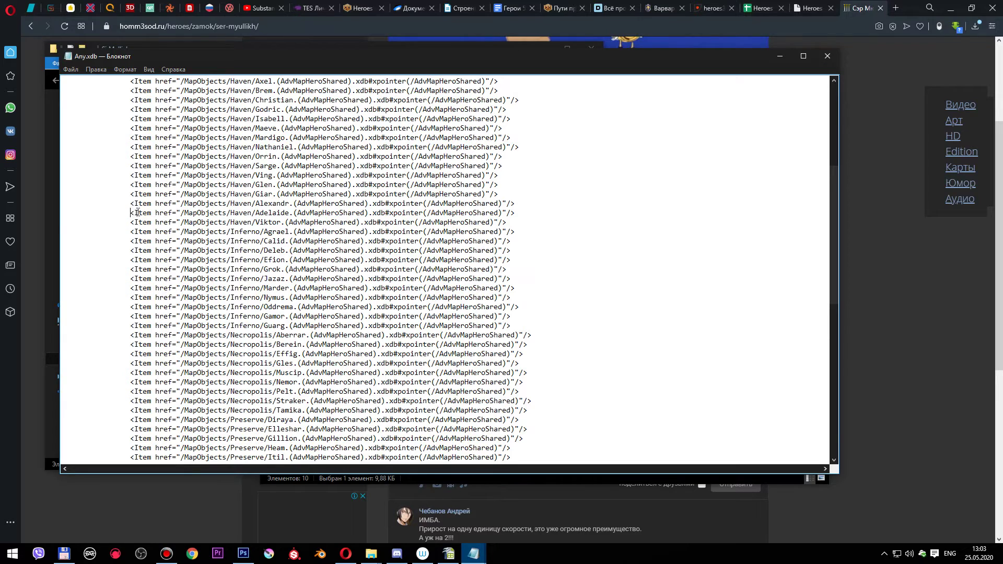
drag(132, 213, 516, 213)
key(ctrl+c)
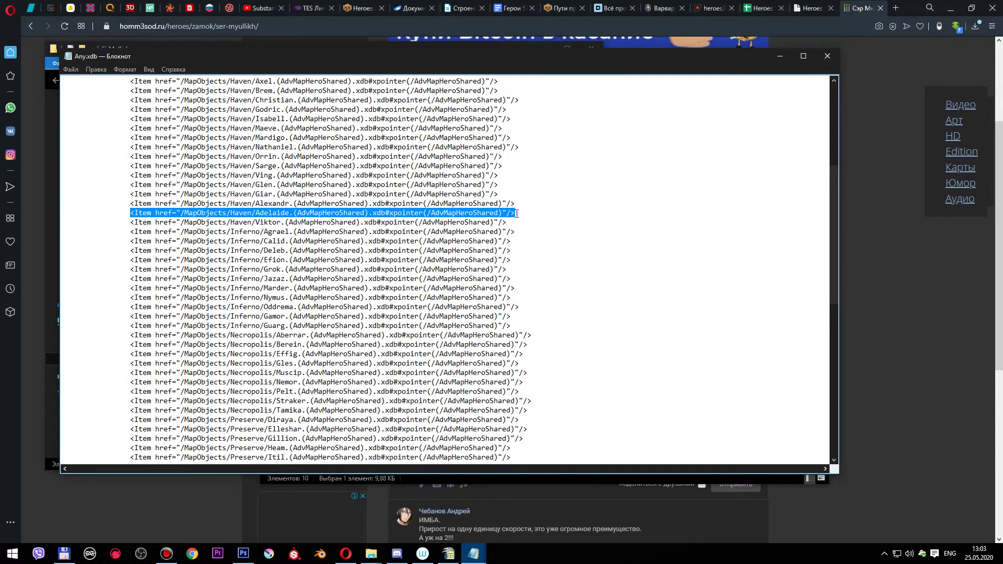
click(543, 225)
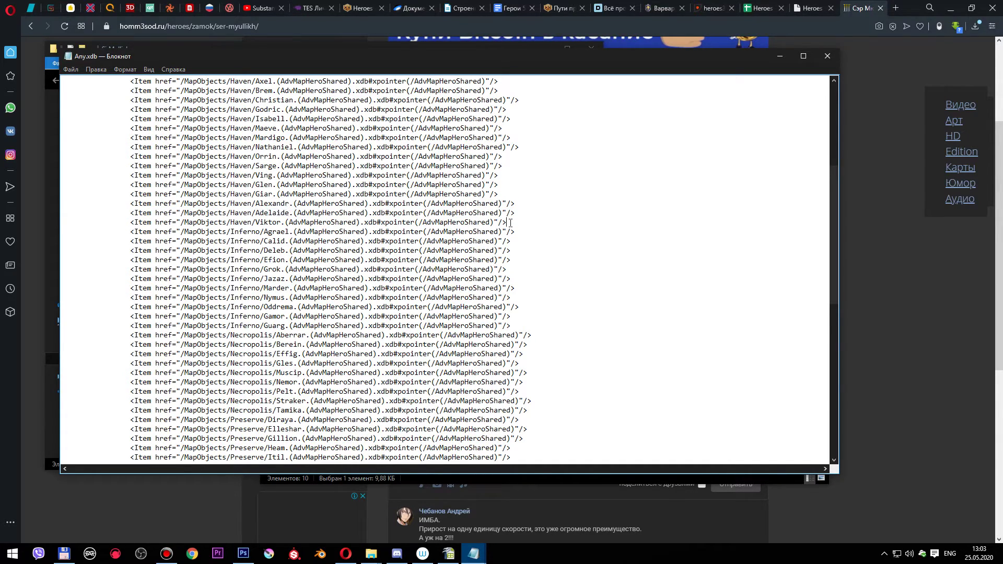
key(Return)
key(Tab)
key(Tab)
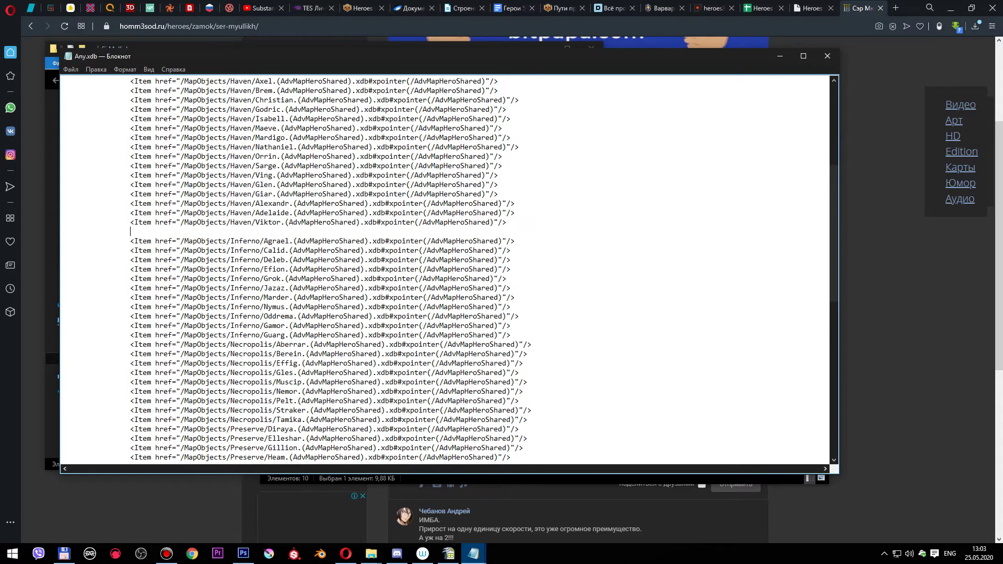
key(ctrl+v)
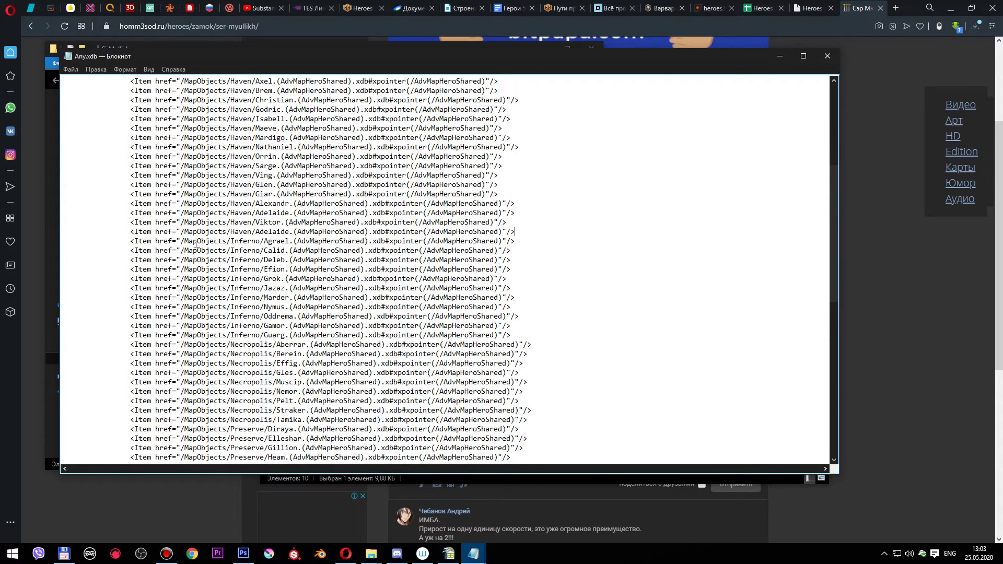
- Select the hero name Adelaide in the copied item line below the Viktor entry
scroll(196, 245, down, 20)
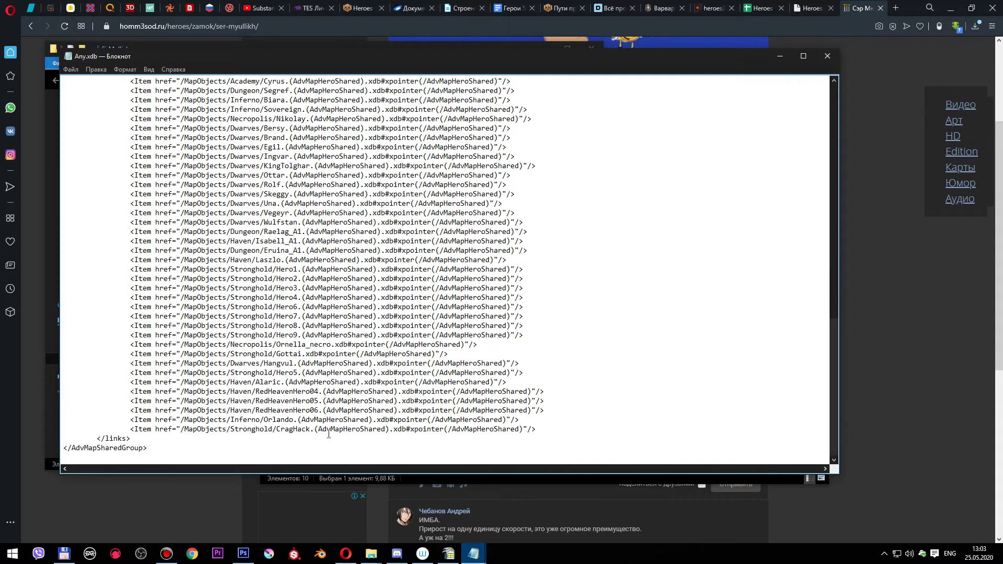
scroll(292, 345, up, 13)
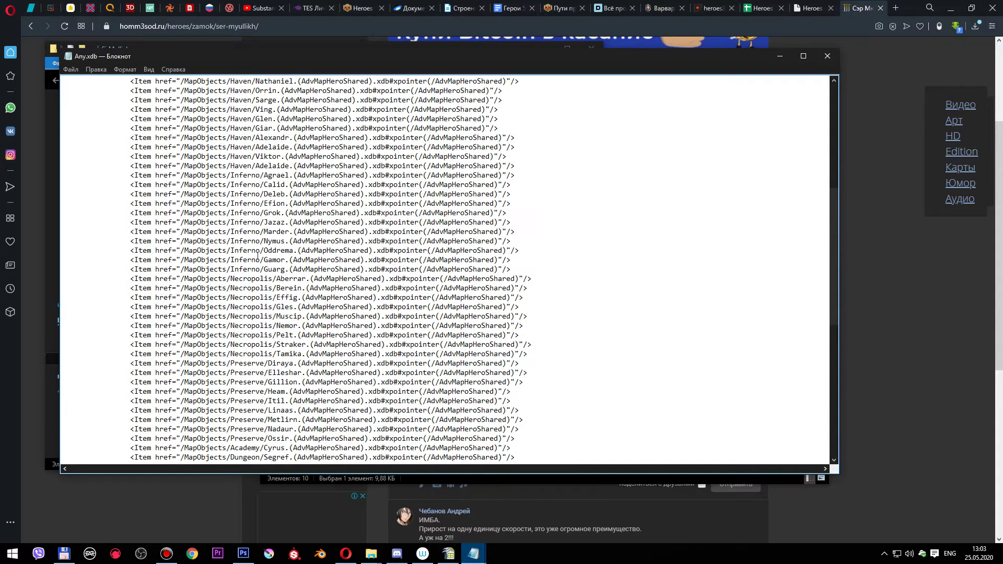
scroll(257, 255, up, 3)
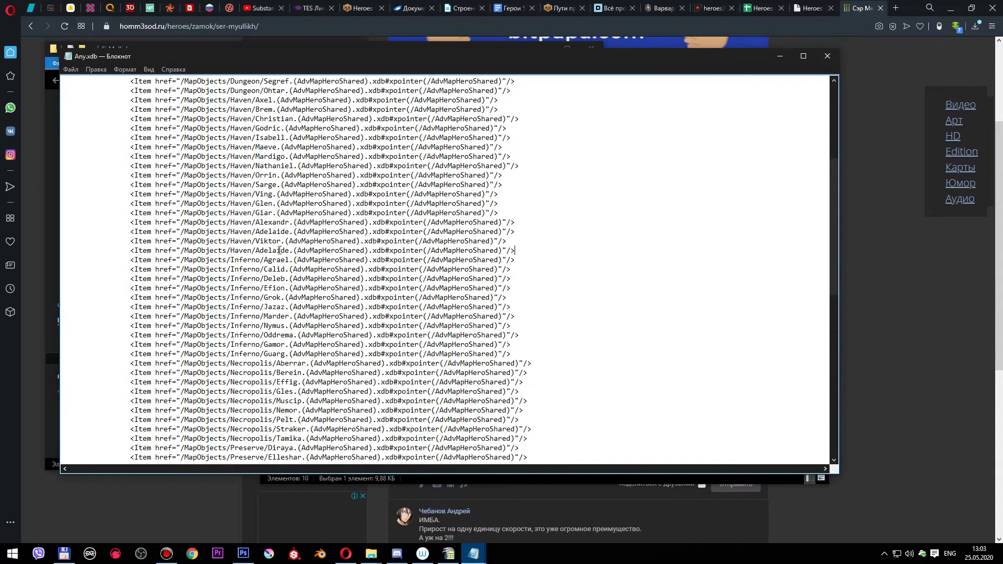
drag(256, 251, 289, 252)
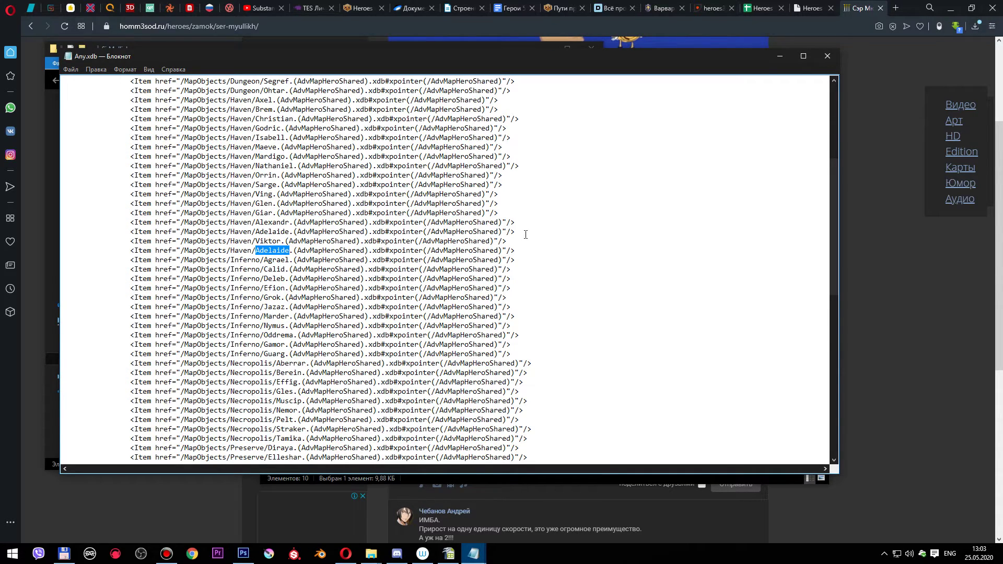